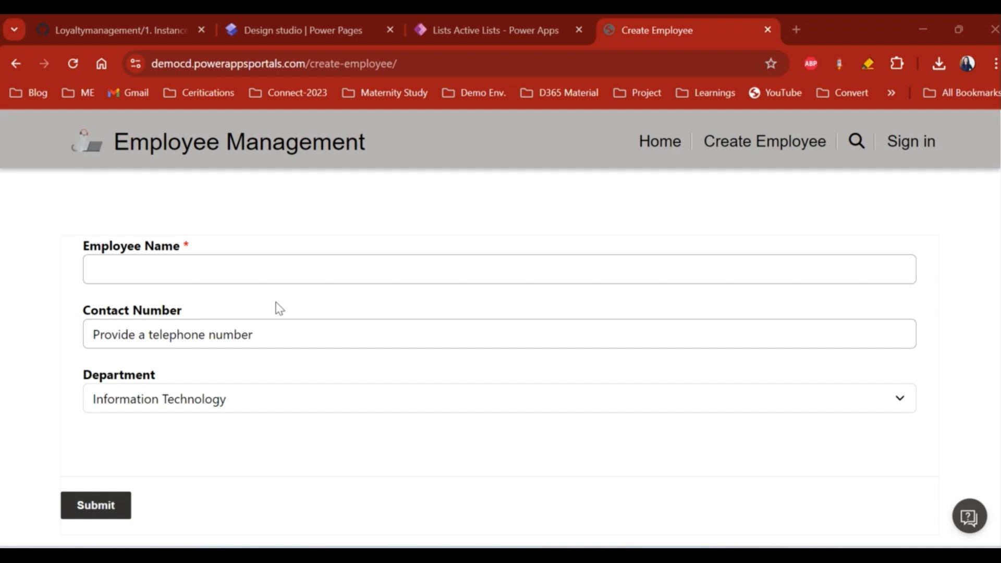
# - Focus the Employee Name field, then switch to the Active Lists browser tab in Power Apps
pyautogui.click(113, 266)
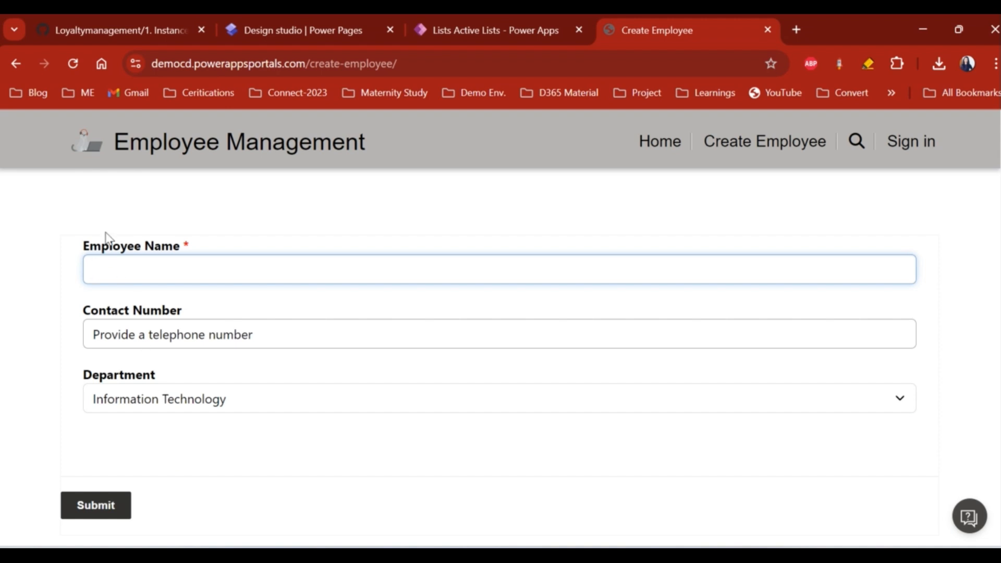
pyautogui.click(490, 30)
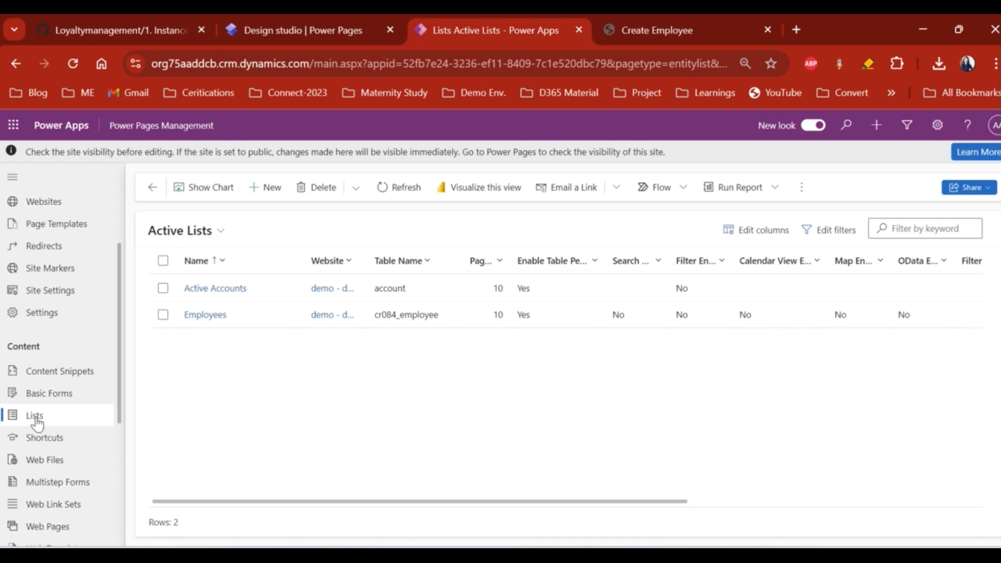
# - Reload the Lists view in the left navigation, then return to the Create Employee portal page
pyautogui.scroll(3, 36, 418)
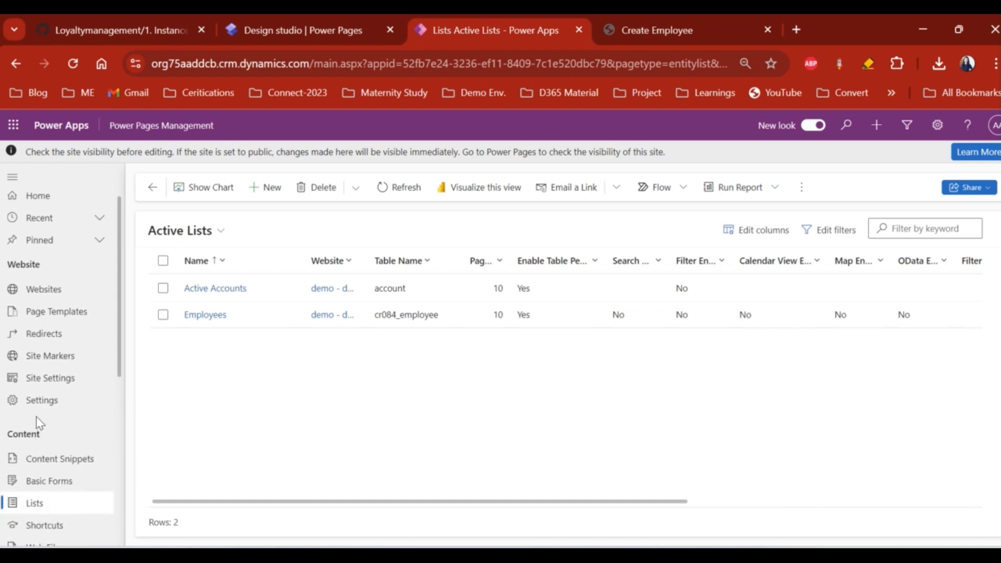
pyautogui.scroll(-2, 41, 396)
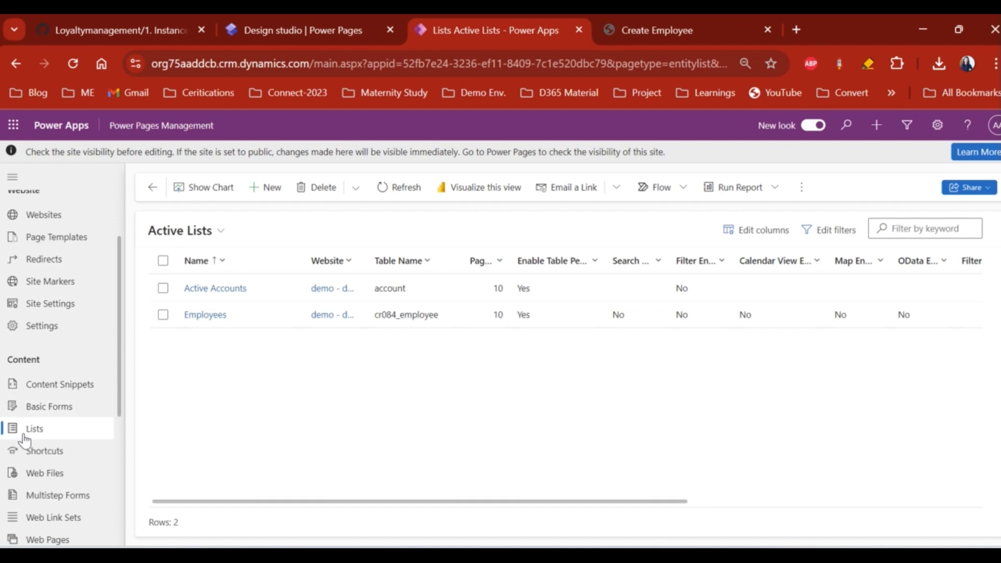
pyautogui.click(40, 432)
pyautogui.click(631, 40)
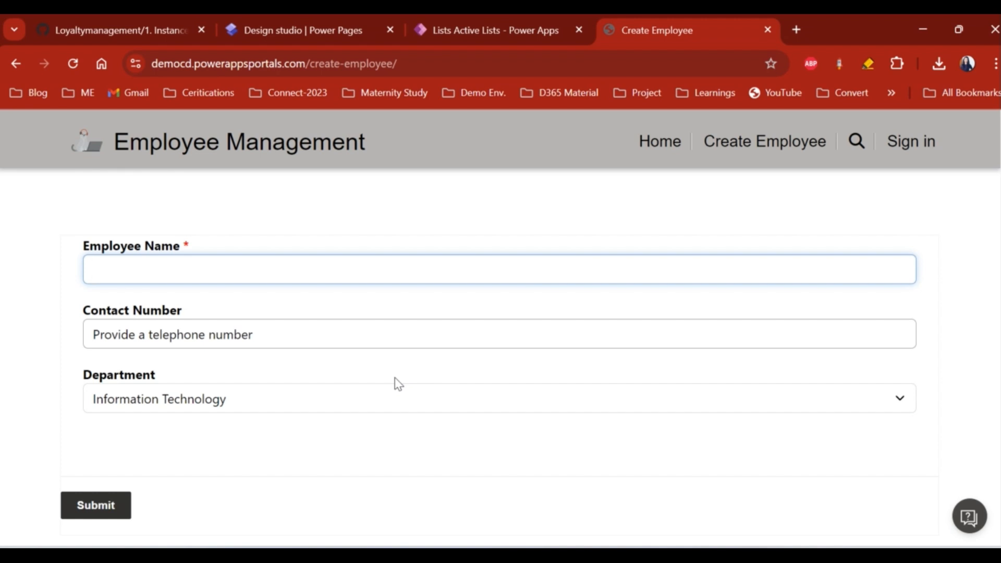
# - Close the Select environment panel in the design studio and return to the Active Lists tab
pyautogui.click(491, 30)
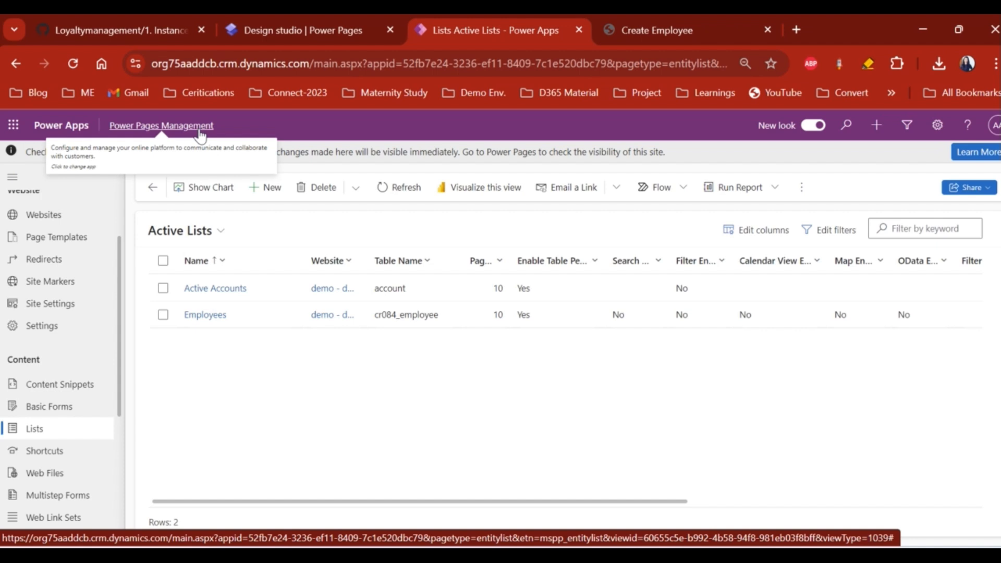
pyautogui.click(292, 29)
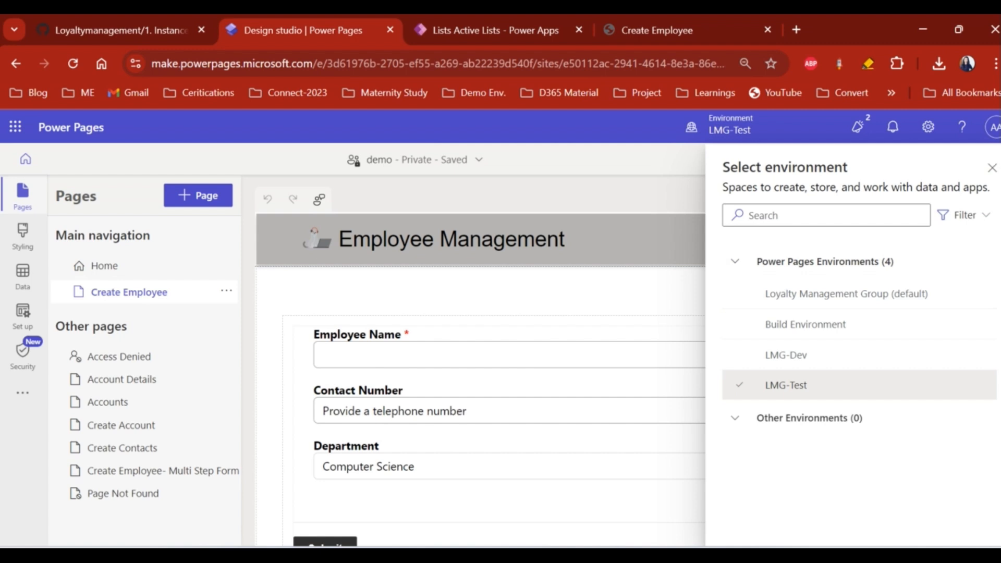
pyautogui.click(991, 167)
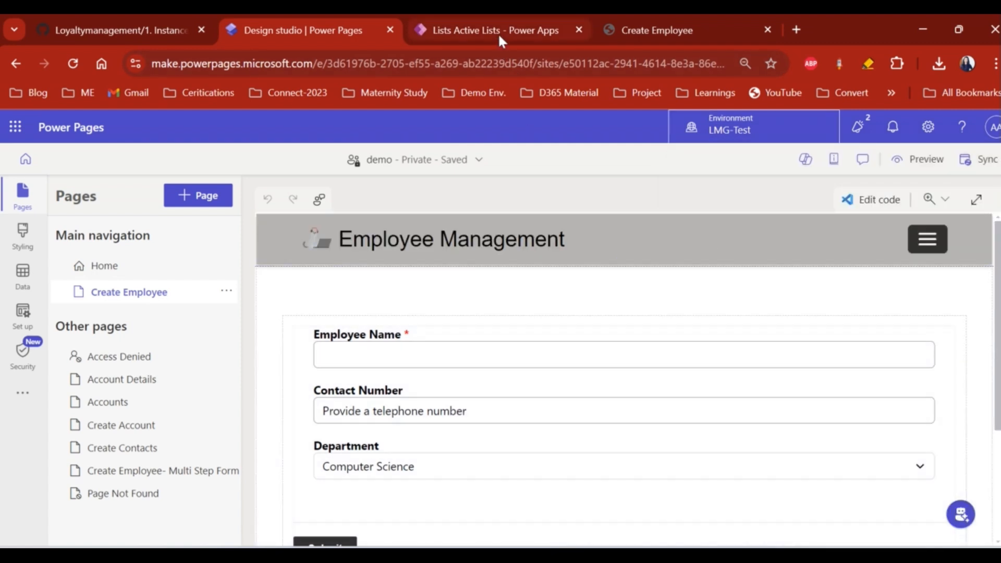
pyautogui.click(498, 32)
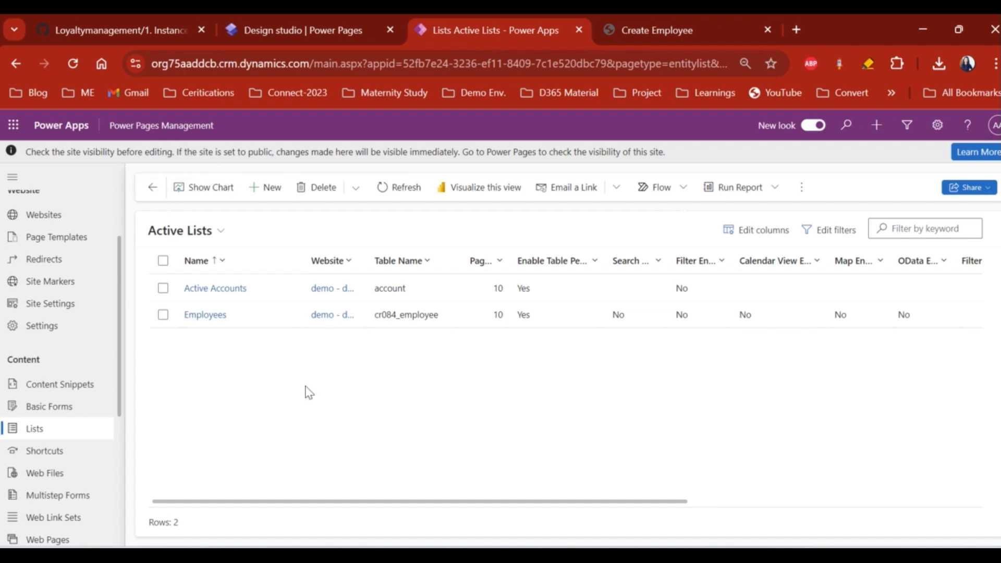
# - Reload Lists and start a new list named 'Employee List'
pyautogui.click(43, 431)
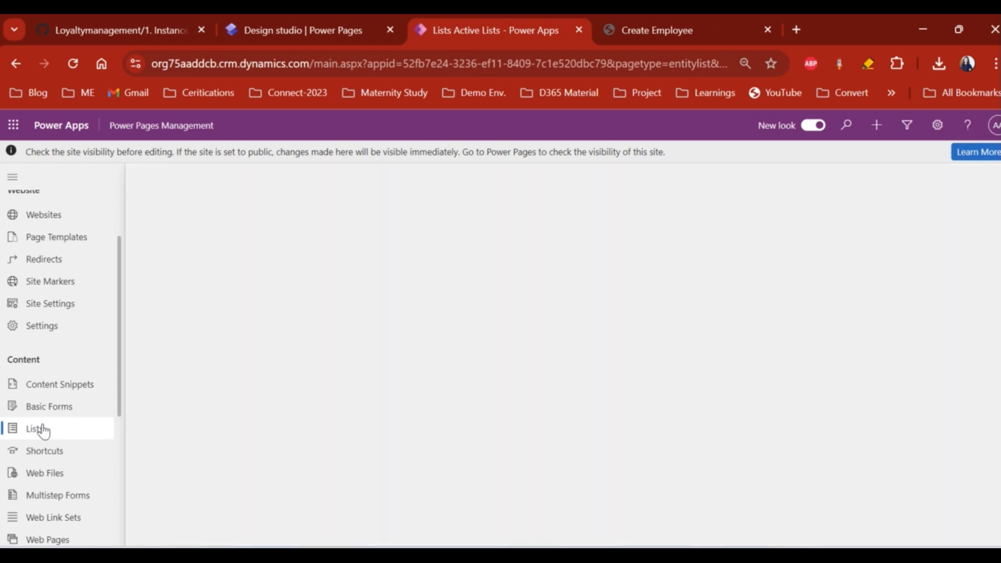
pyautogui.click(268, 188)
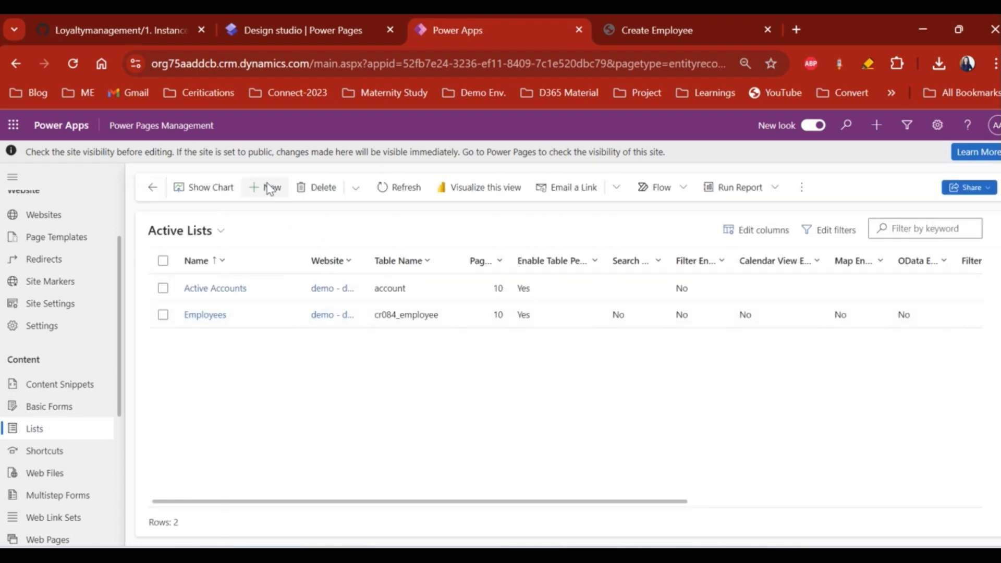
pyautogui.click(307, 332)
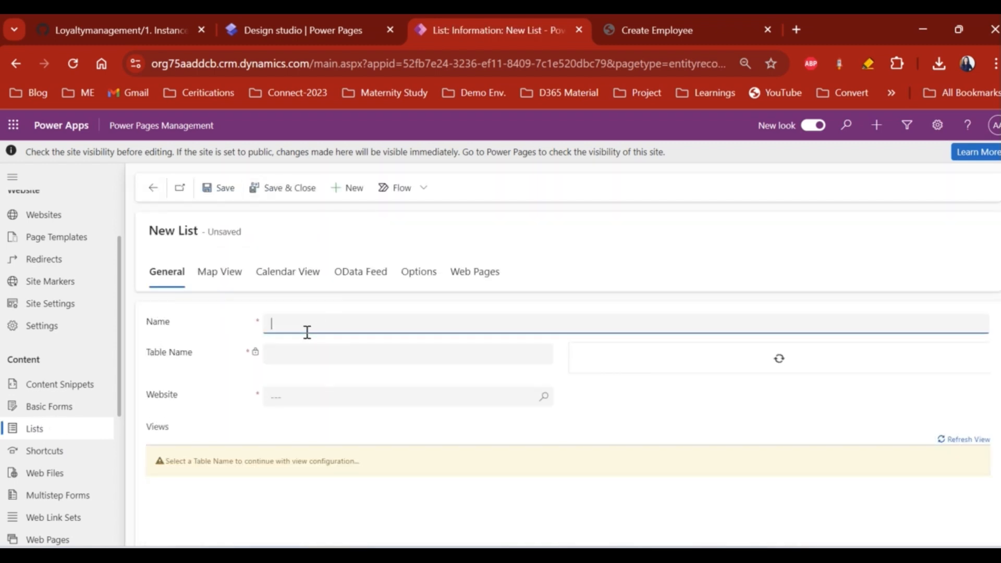
pyautogui.write('Employee List')
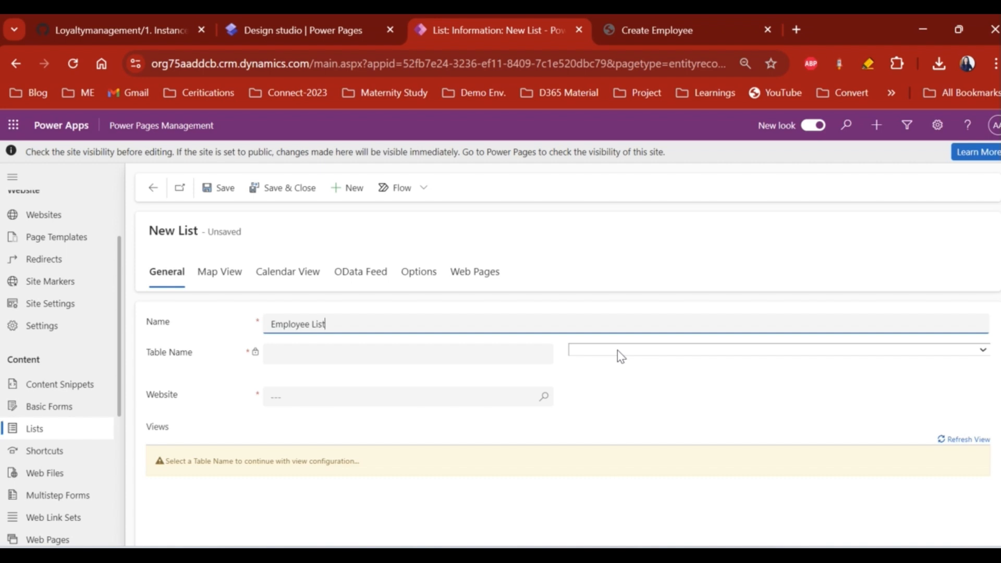
# - Set the list's table to Employee (cr084_employee) and its website to demo - democd
pyautogui.click(618, 350)
pyautogui.write('employee')
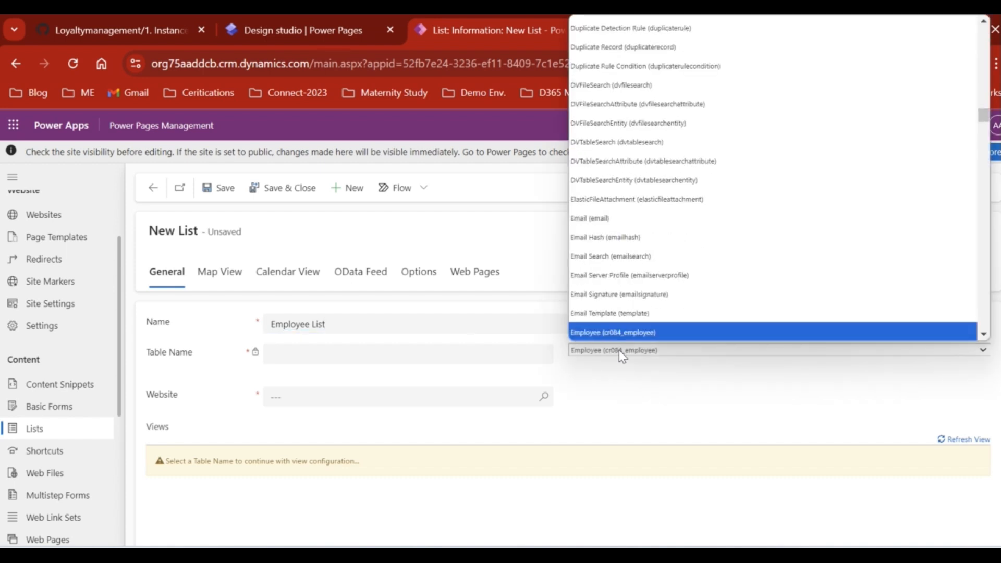
pyautogui.click(605, 326)
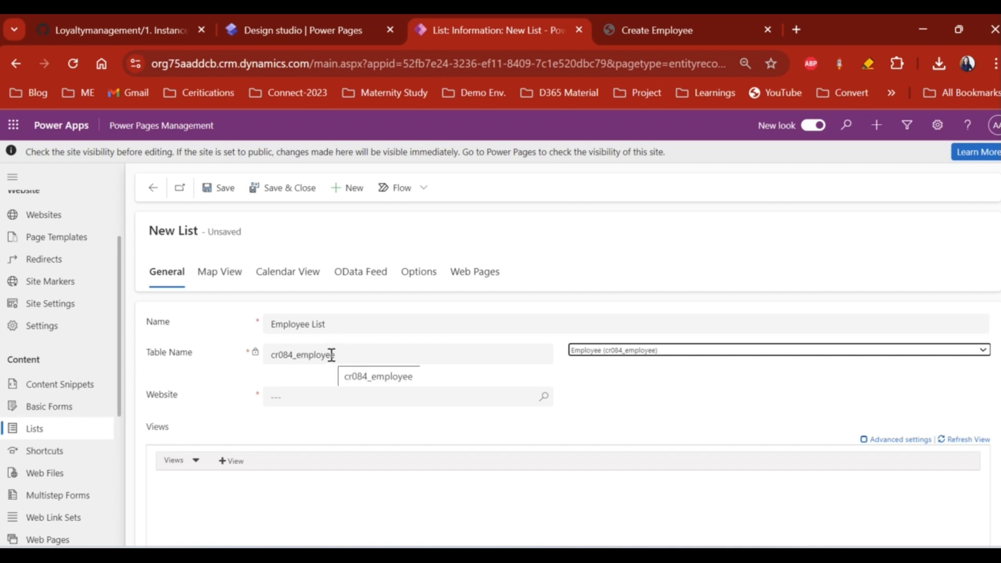
pyautogui.click(542, 406)
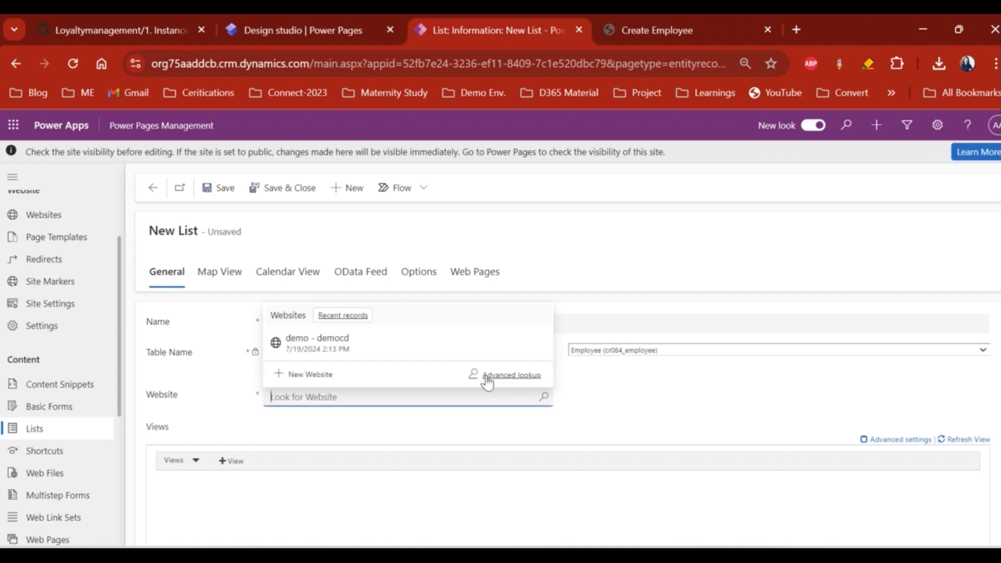
pyautogui.click(409, 347)
pyautogui.scroll(-1, 674, 377)
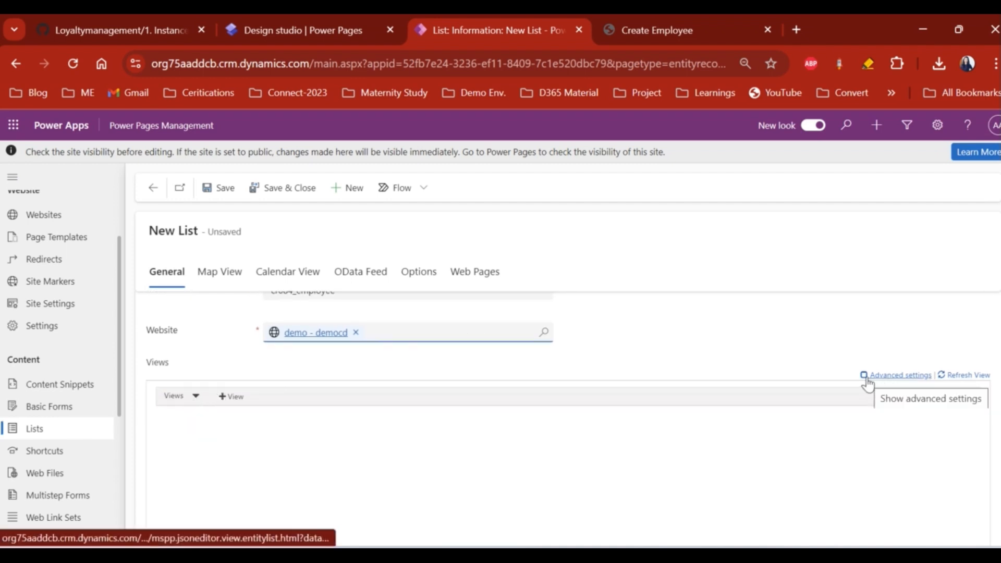
# - Add a view entry to the Employee List, deleting the duplicate second view block
pyautogui.scroll(-1, 867, 384)
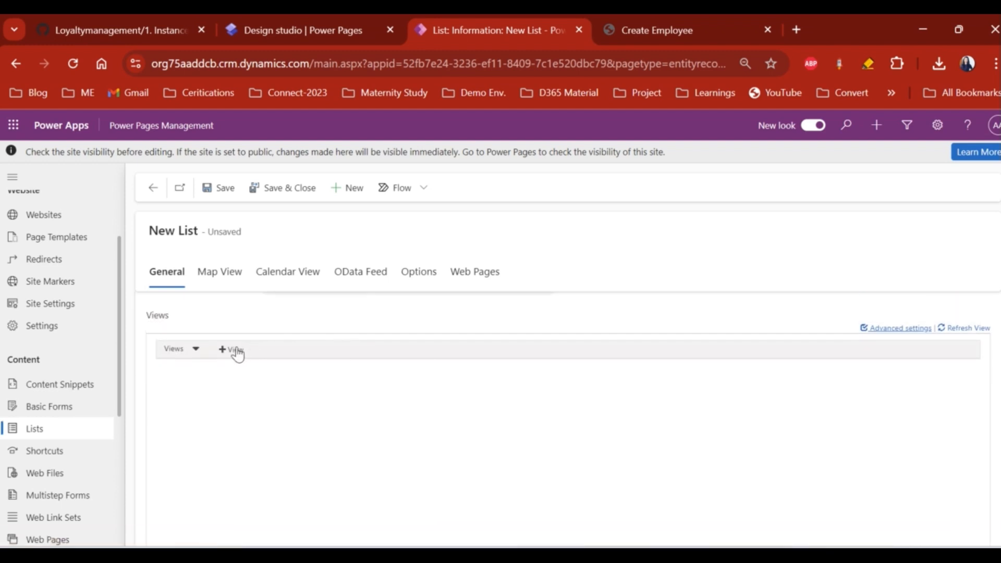
pyautogui.click(234, 350)
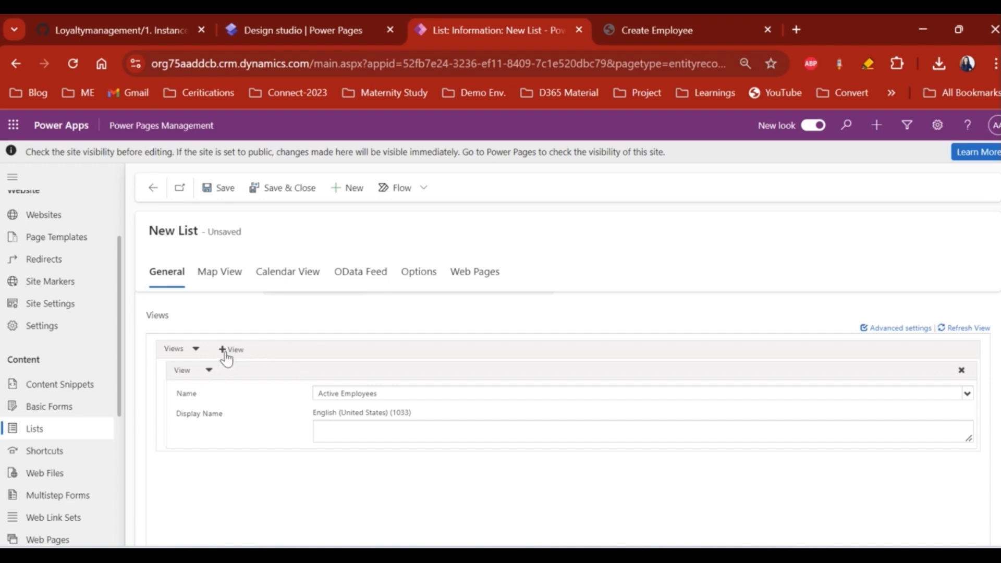
pyautogui.click(226, 354)
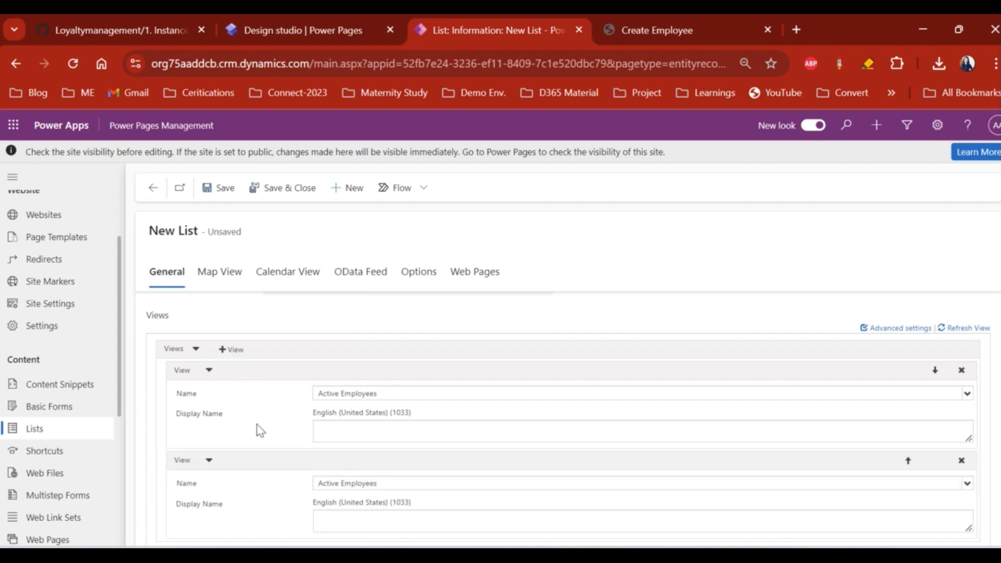
pyautogui.scroll(-1, 255, 427)
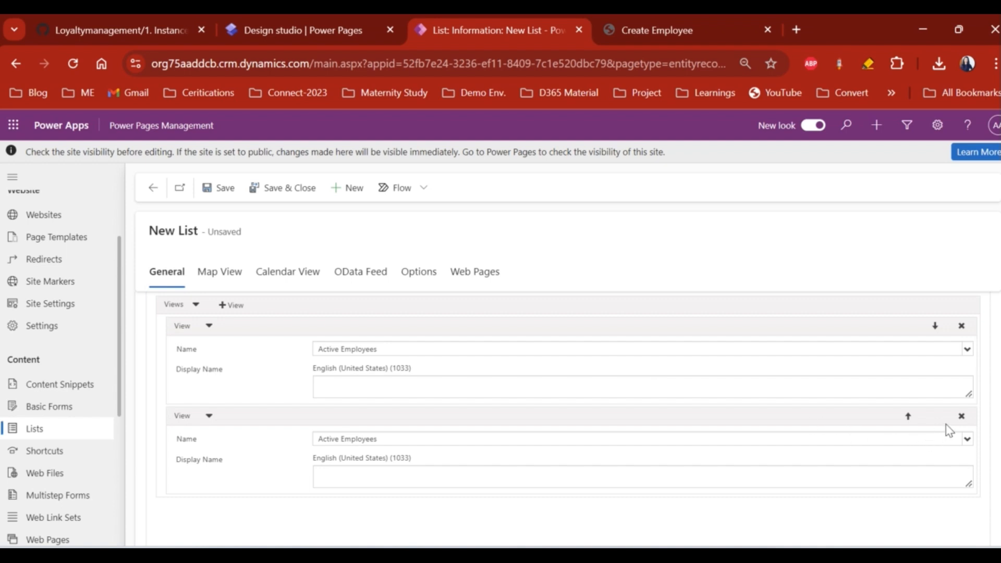
pyautogui.click(961, 416)
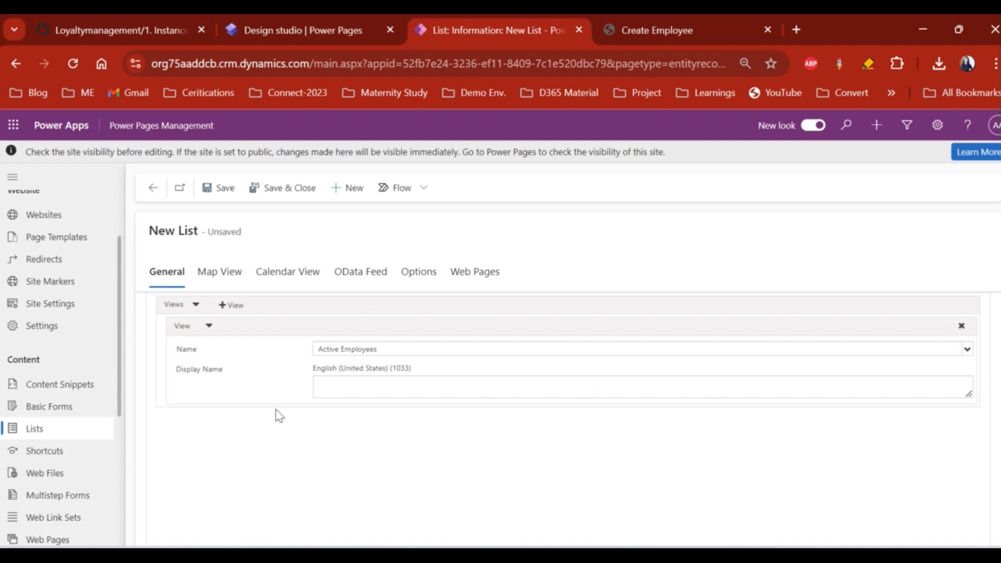
pyautogui.click(377, 352)
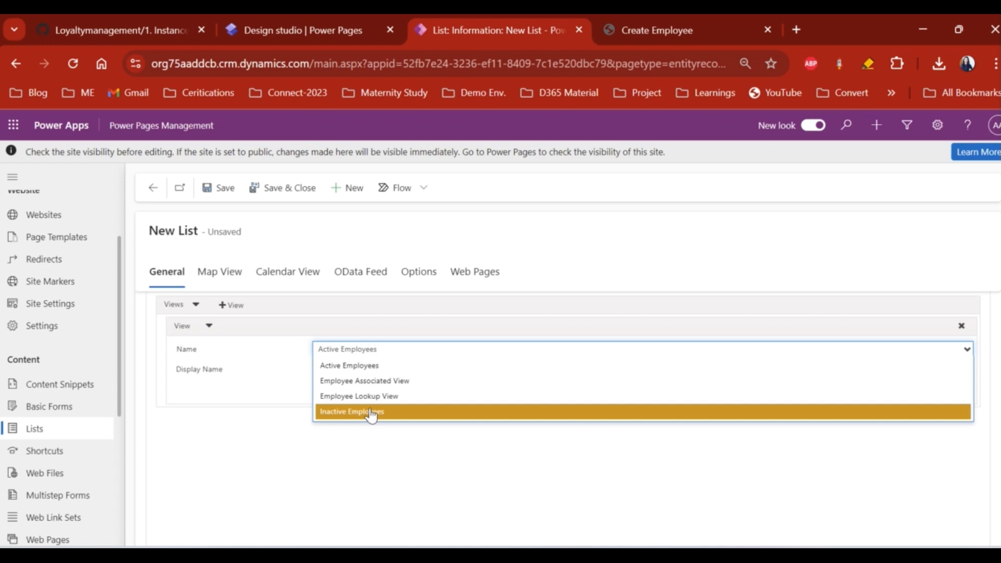
# - Choose Active Employees as the view and set its display name to 'Employees'
pyautogui.click(352, 368)
pyautogui.scroll(2, 360, 392)
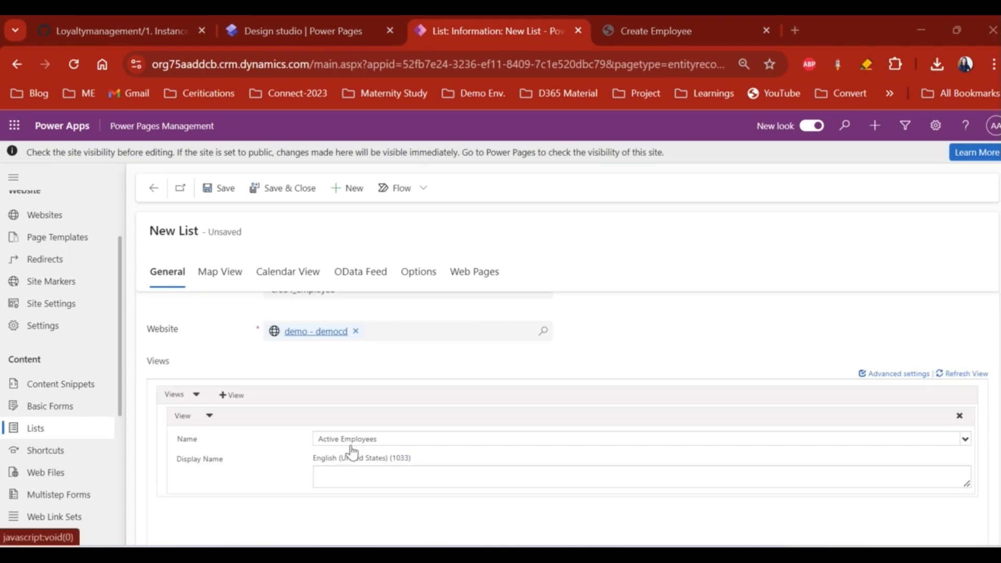
pyautogui.click(352, 474)
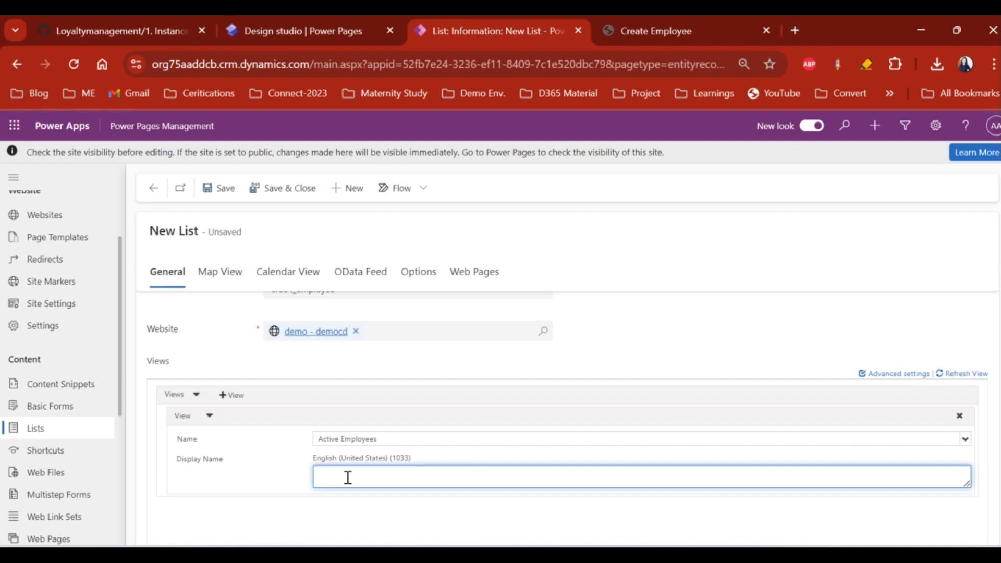
pyautogui.write('Active Employees')
pyautogui.moveTo(410, 478); pyautogui.dragTo(312, 478)
pyautogui.click(360, 479)
pyautogui.moveTo(341, 476); pyautogui.dragTo(298, 483)
pyautogui.press('BackSpace')
pyautogui.scroll(1, 522, 363)
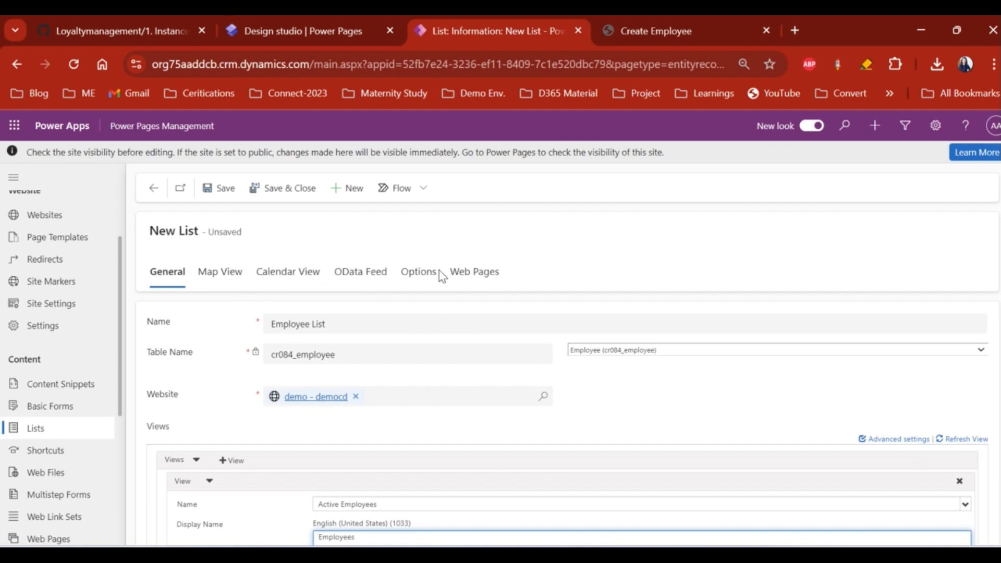
# - Show the Options tab's Grid Configuration and save the Employee List record
pyautogui.click(420, 274)
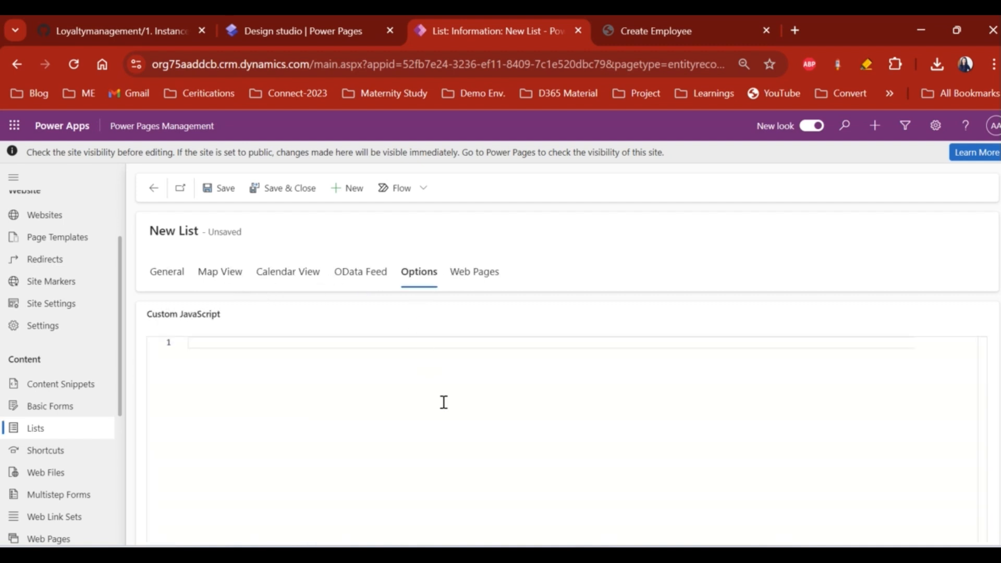
pyautogui.moveTo(145, 314); pyautogui.dragTo(228, 321)
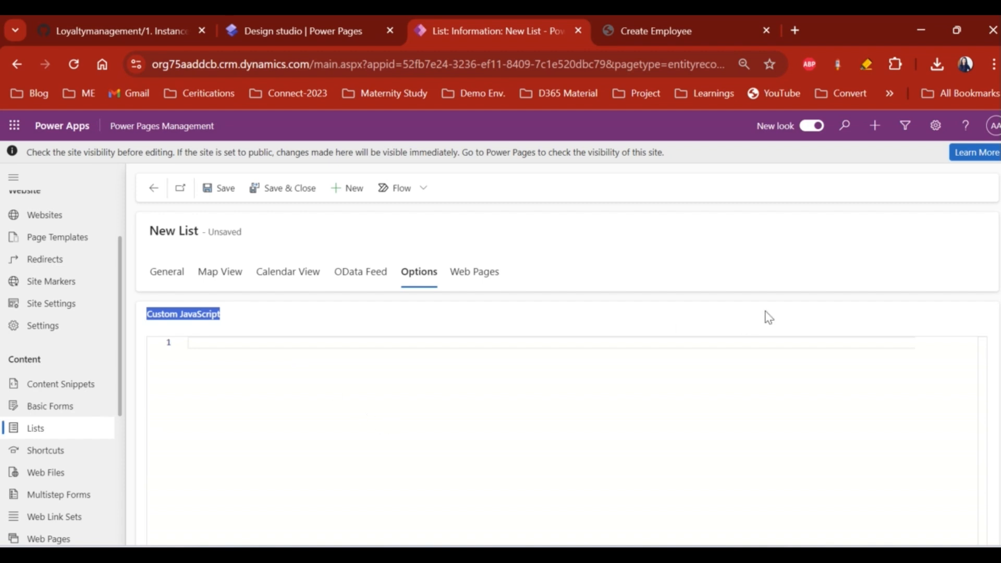
pyautogui.scroll(-5, 793, 323)
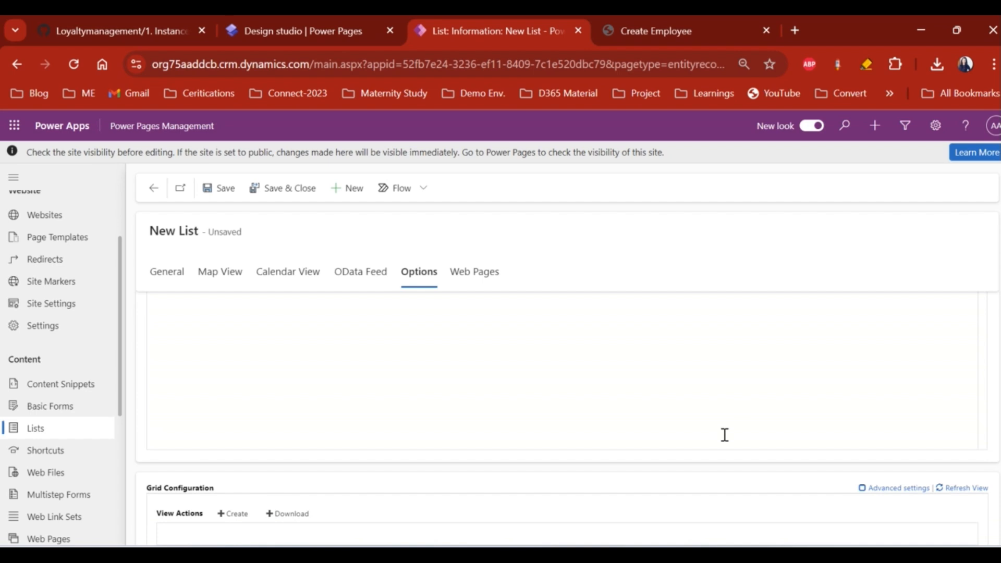
pyautogui.scroll(-2, 690, 485)
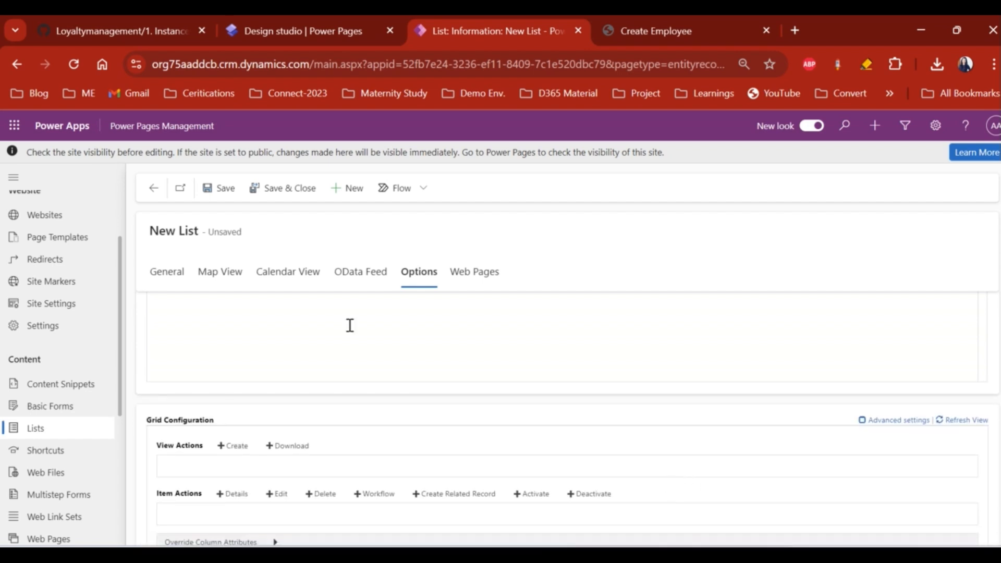
pyautogui.click(225, 194)
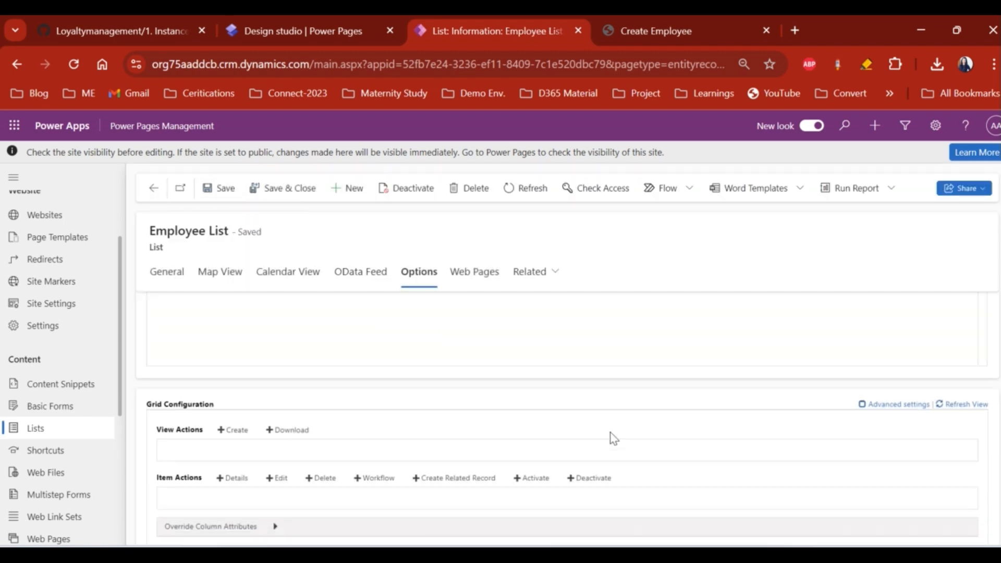
# - Add a Create view action, briefly adding and then removing a Download action
pyautogui.scroll(-2, 612, 442)
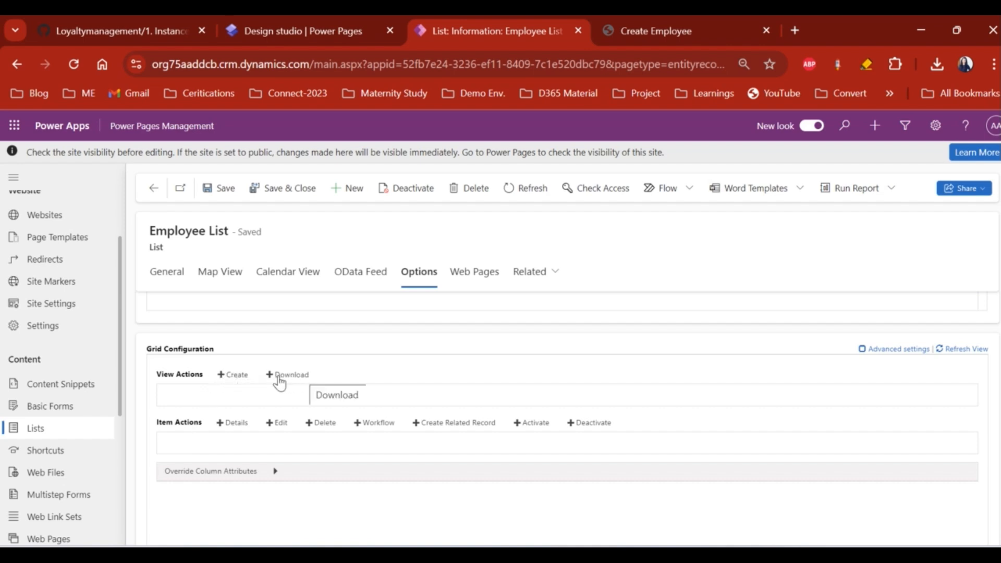
pyautogui.click(236, 378)
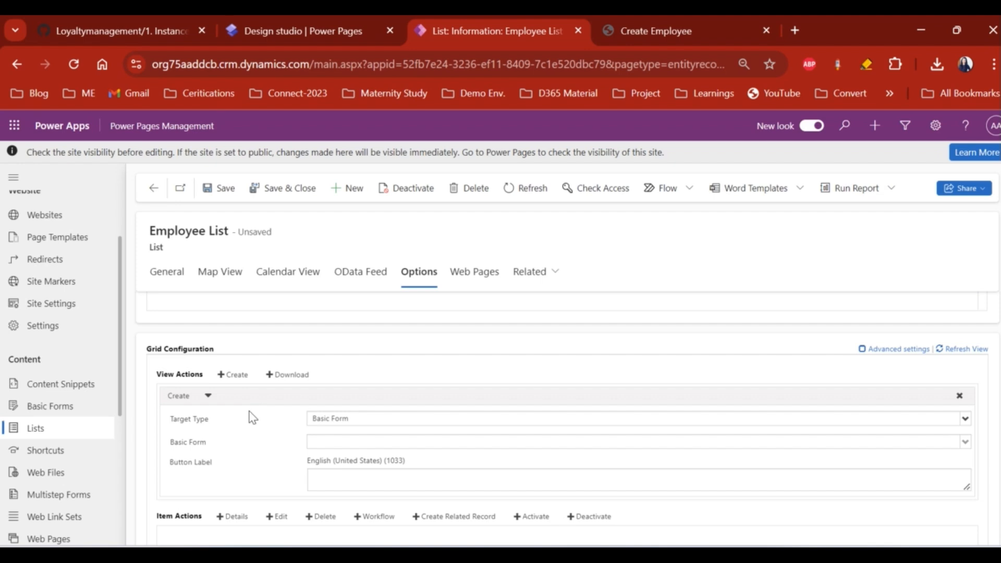
pyautogui.click(291, 375)
pyautogui.scroll(-1, 347, 472)
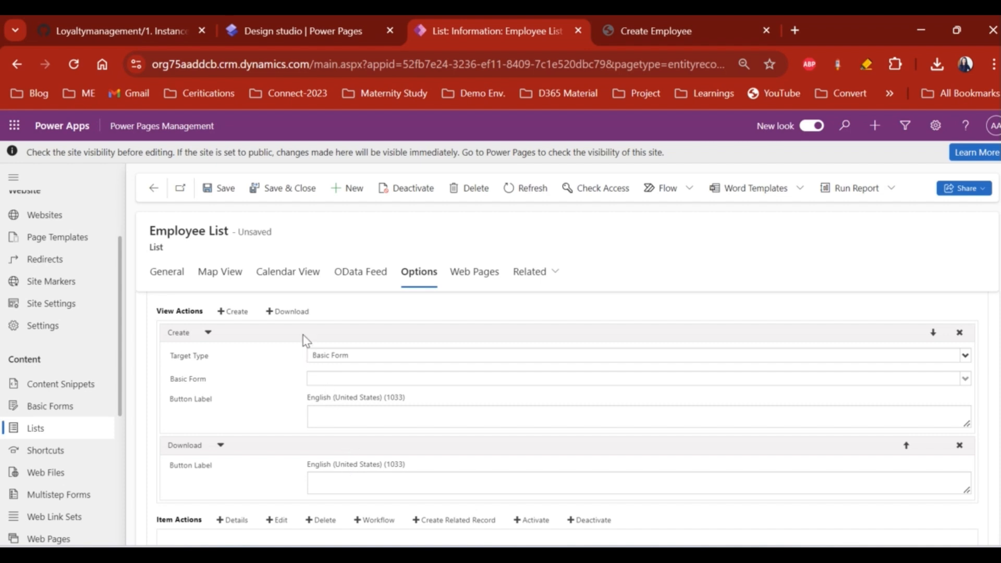
pyautogui.click(327, 478)
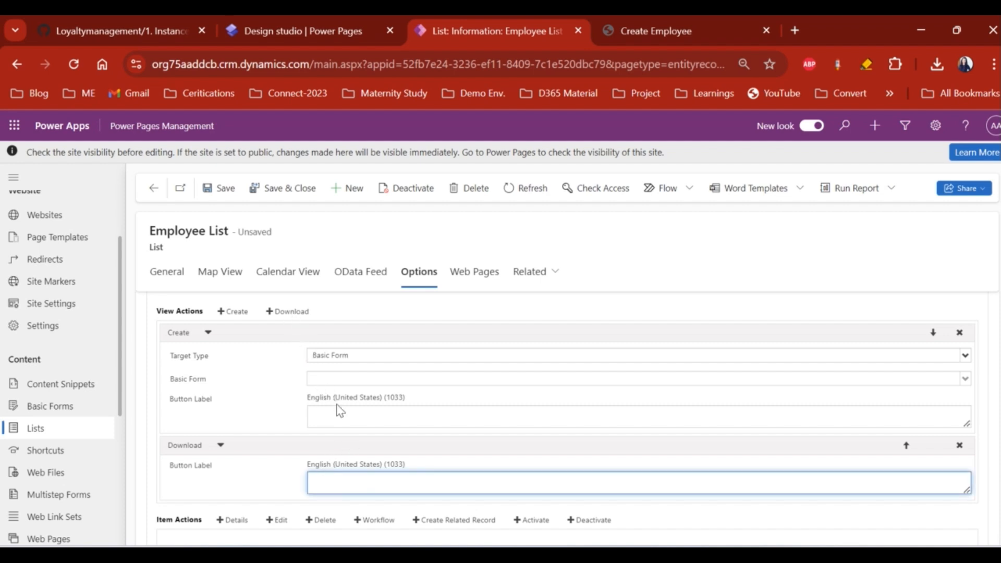
pyautogui.scroll(-1, 318, 472)
pyautogui.scroll(1, 305, 365)
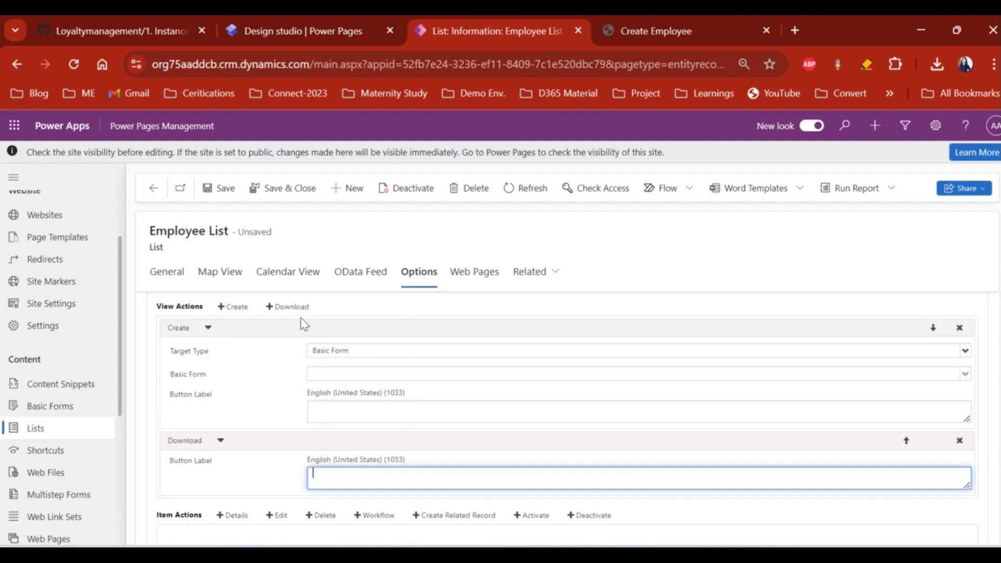
pyautogui.click(959, 441)
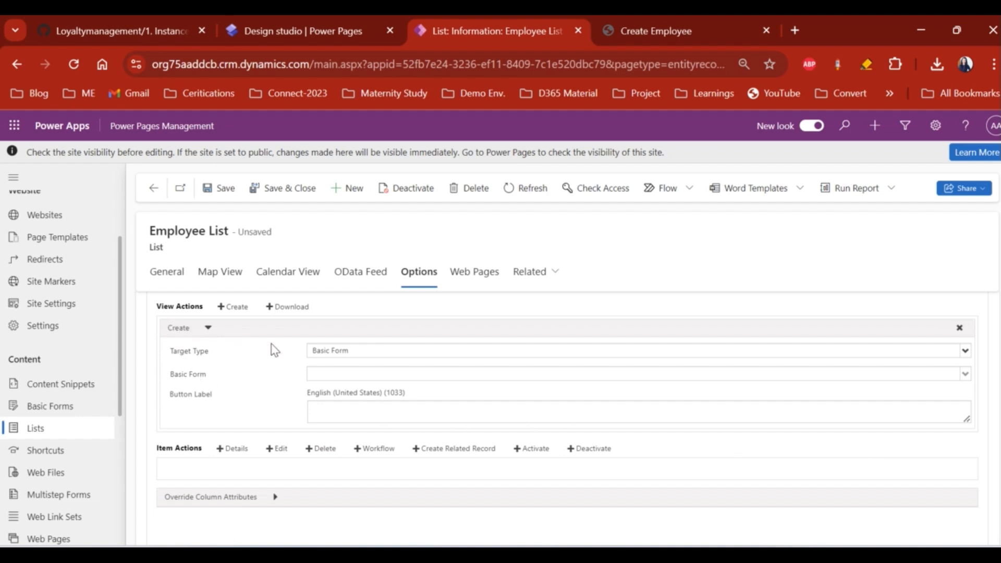
# - Save the record and try setting the Create action's target type to Url
pyautogui.click(322, 355)
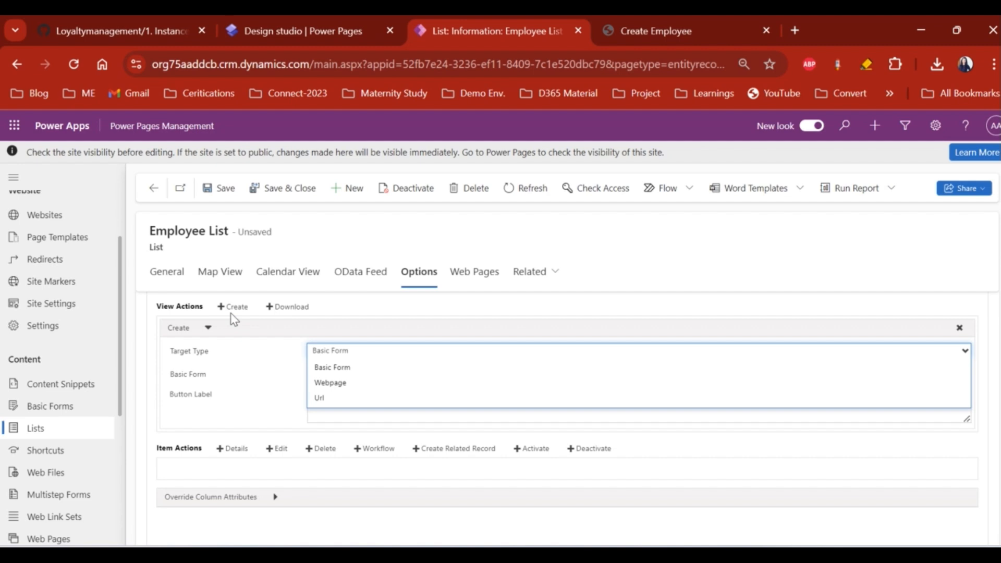
pyautogui.hotkey('ctrl', 's')
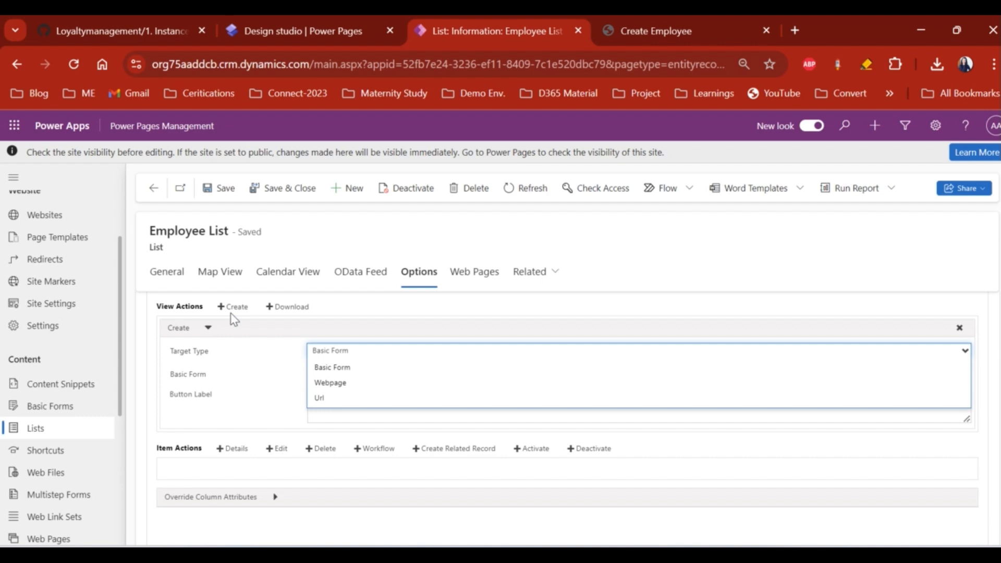
pyautogui.click(322, 399)
pyautogui.click(368, 374)
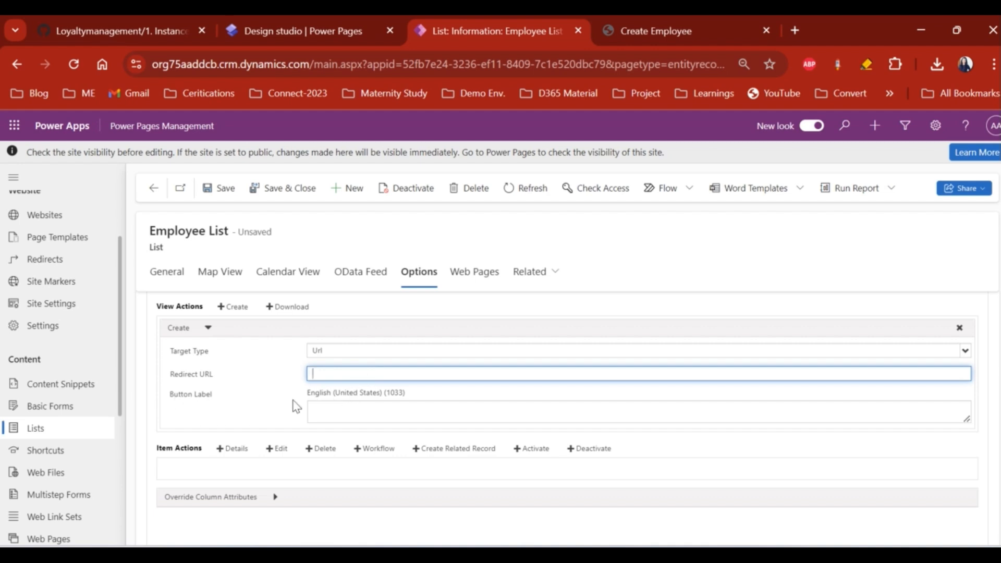
pyautogui.click(334, 413)
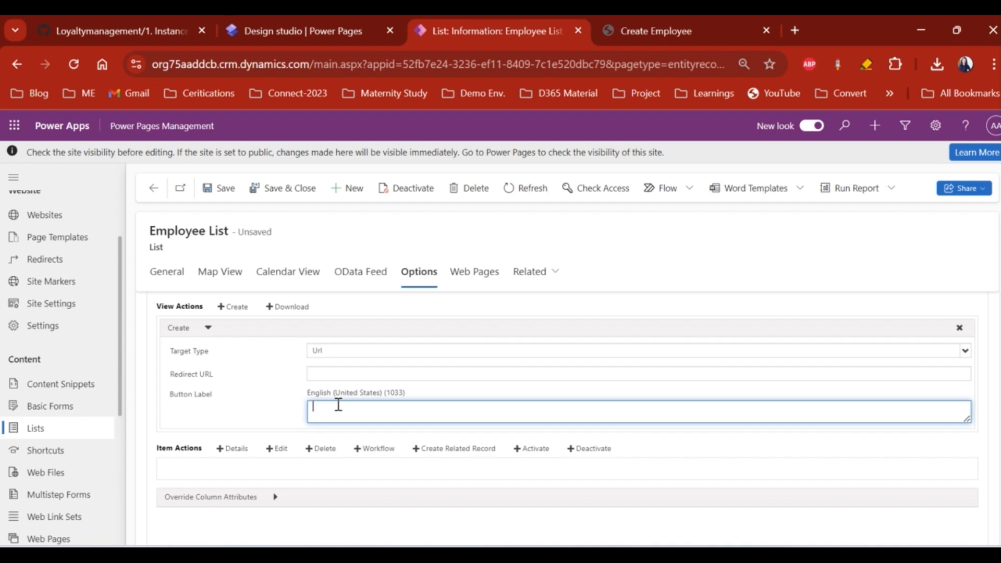
# - Switch the Create target type to Webpage, then back to Basic Form
pyautogui.click(333, 352)
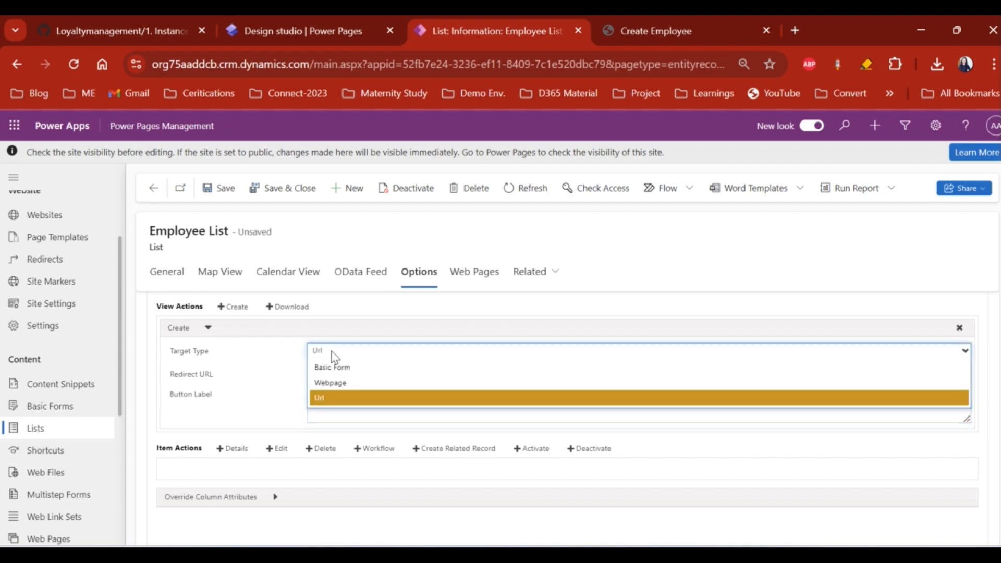
pyautogui.click(340, 384)
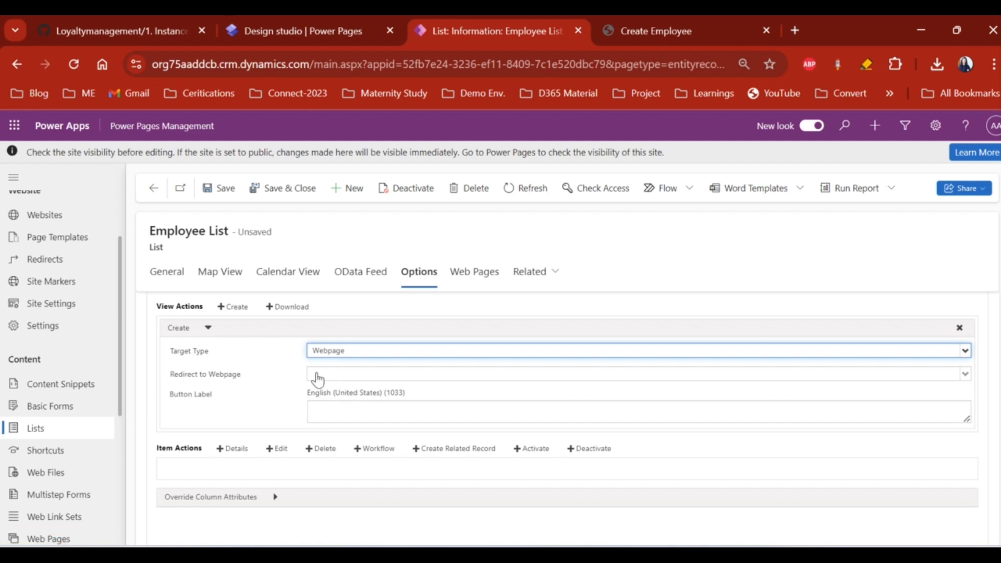
pyautogui.click(315, 379)
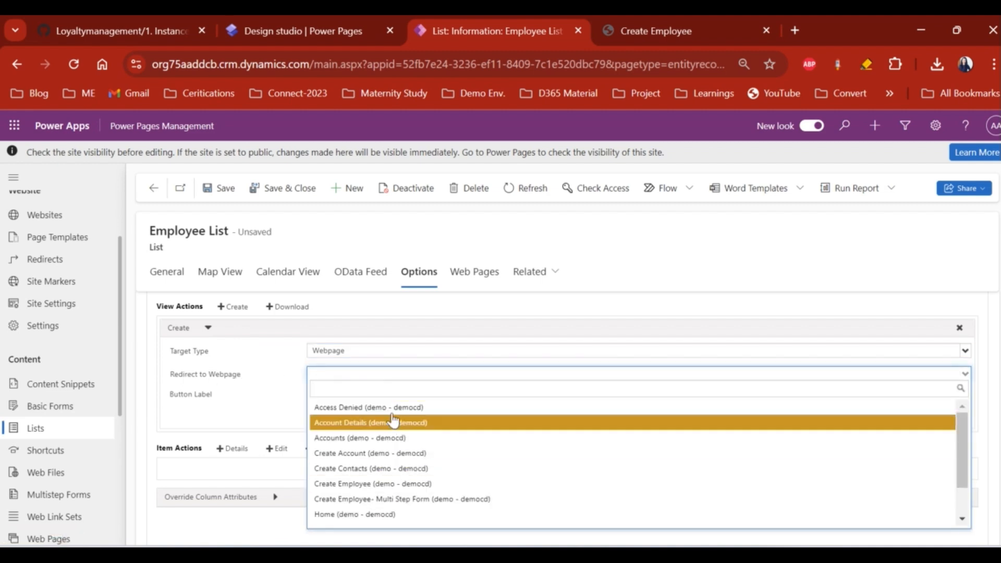
pyautogui.click(396, 353)
pyautogui.click(340, 352)
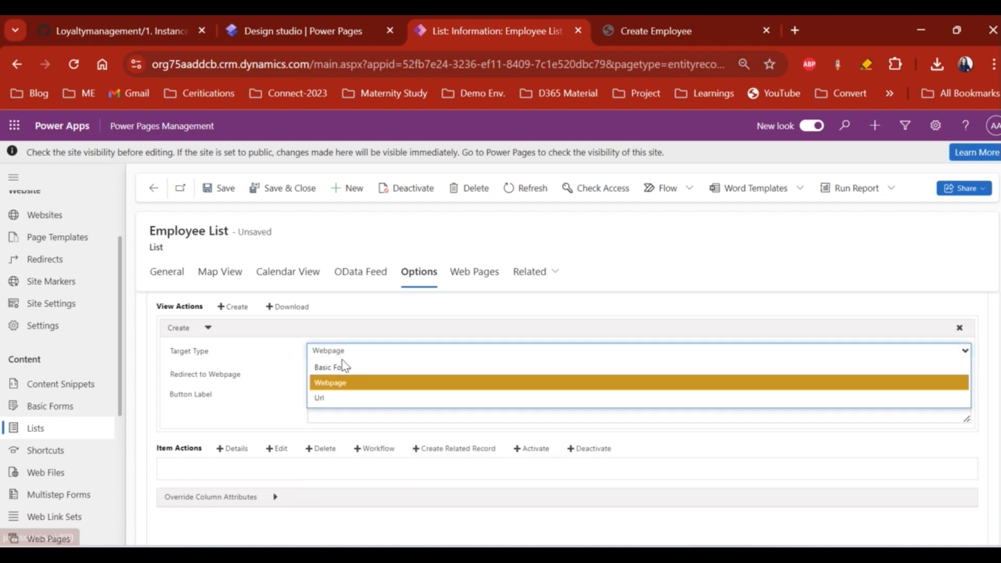
pyautogui.click(341, 367)
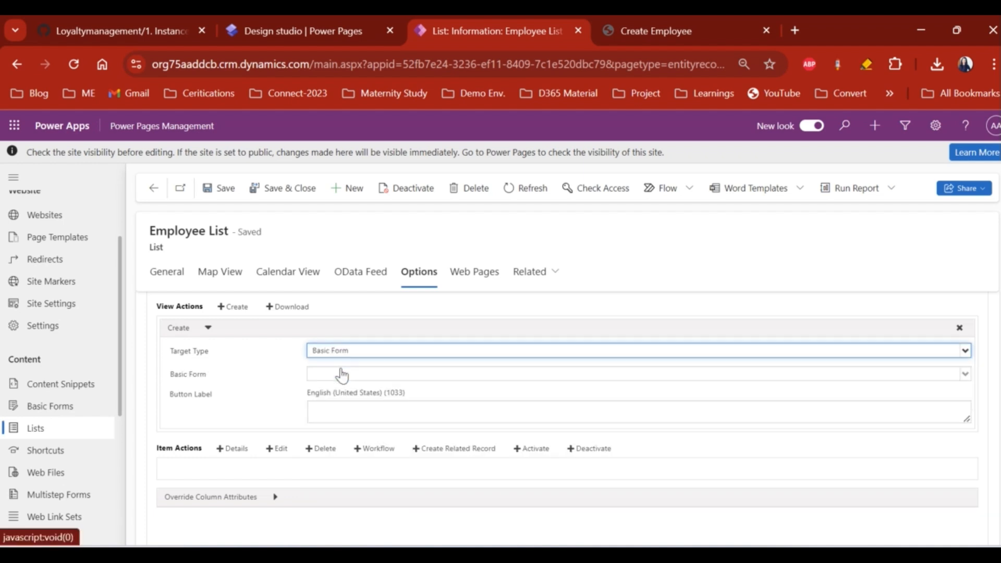
pyautogui.click(341, 374)
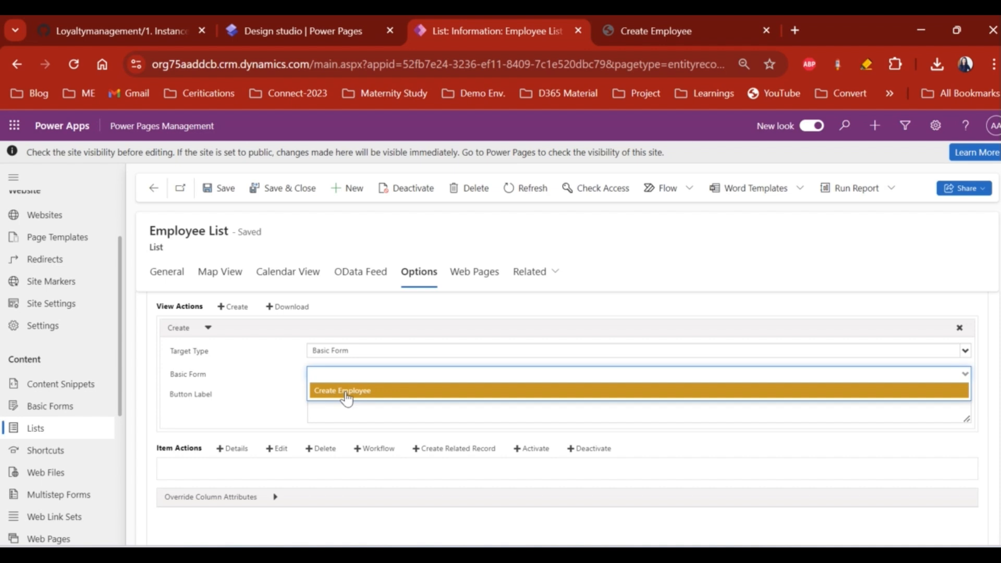
pyautogui.click(285, 383)
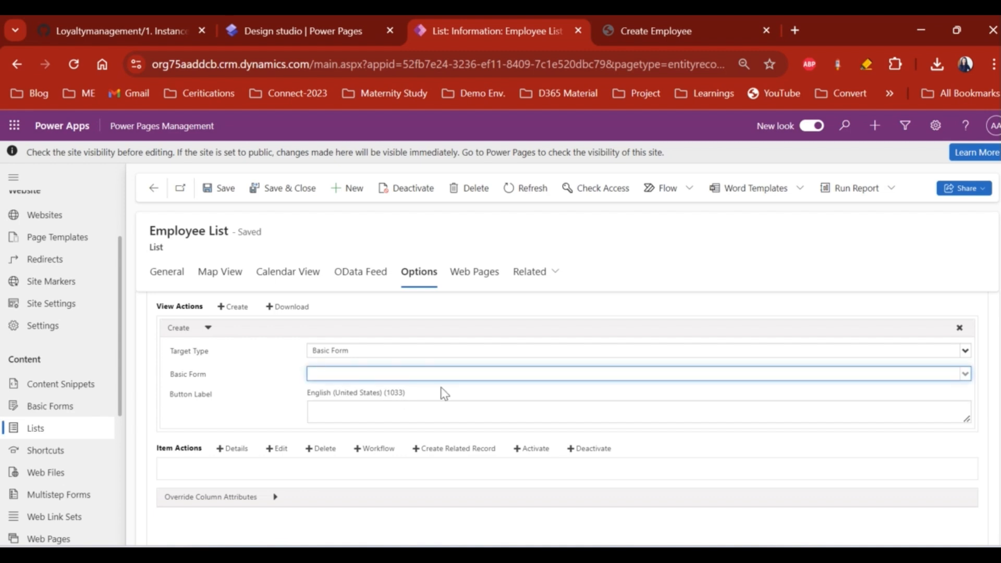
# - Delete the Create view action and add a Details item action with a Basic Form target
pyautogui.click(961, 332)
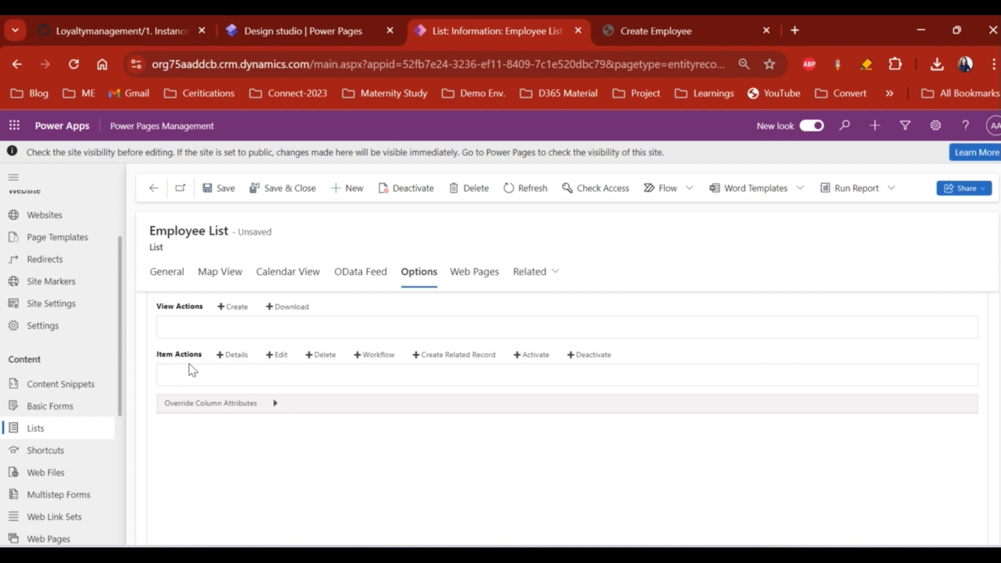
pyautogui.scroll(1, 188, 364)
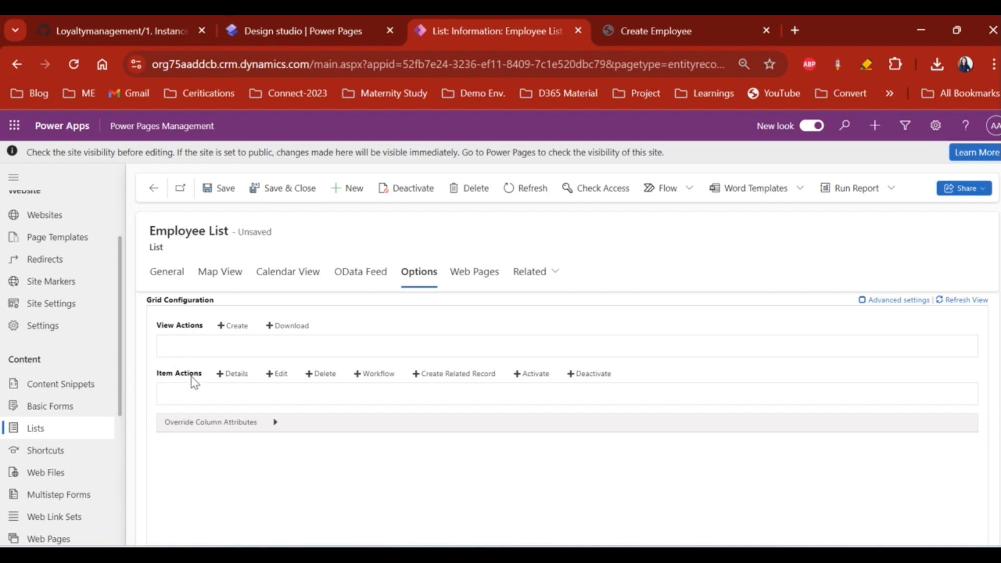
pyautogui.click(238, 373)
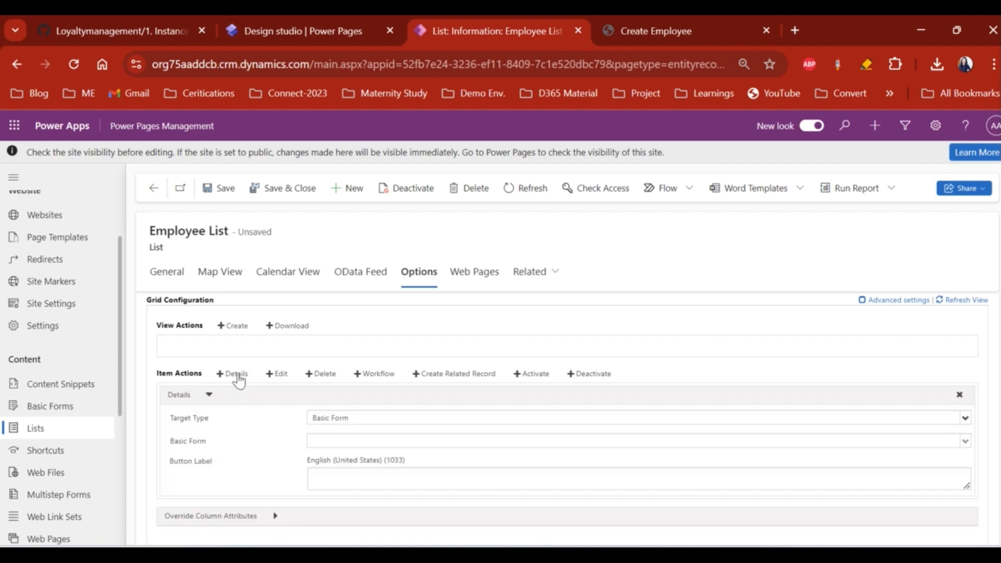
pyautogui.click(325, 420)
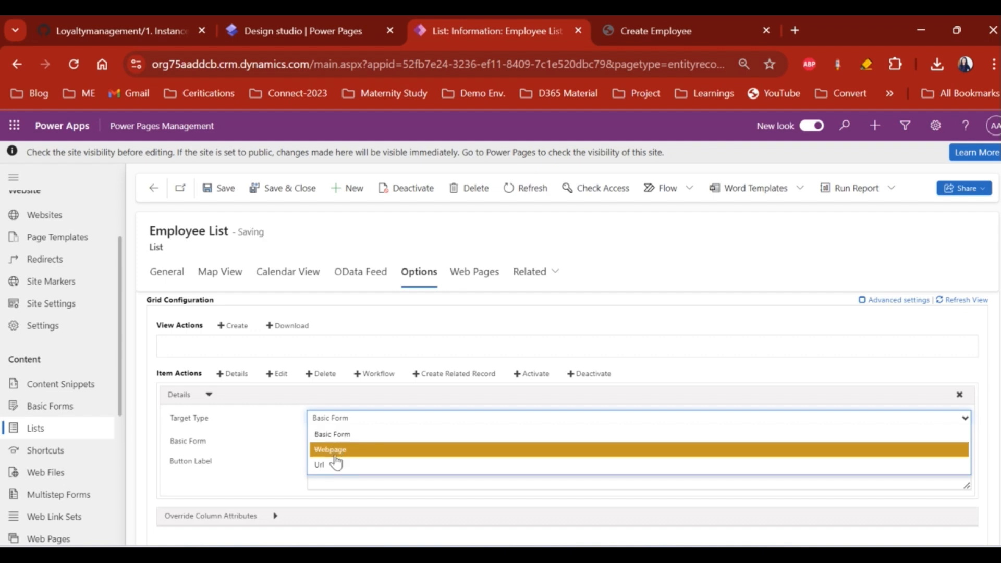
pyautogui.click(246, 449)
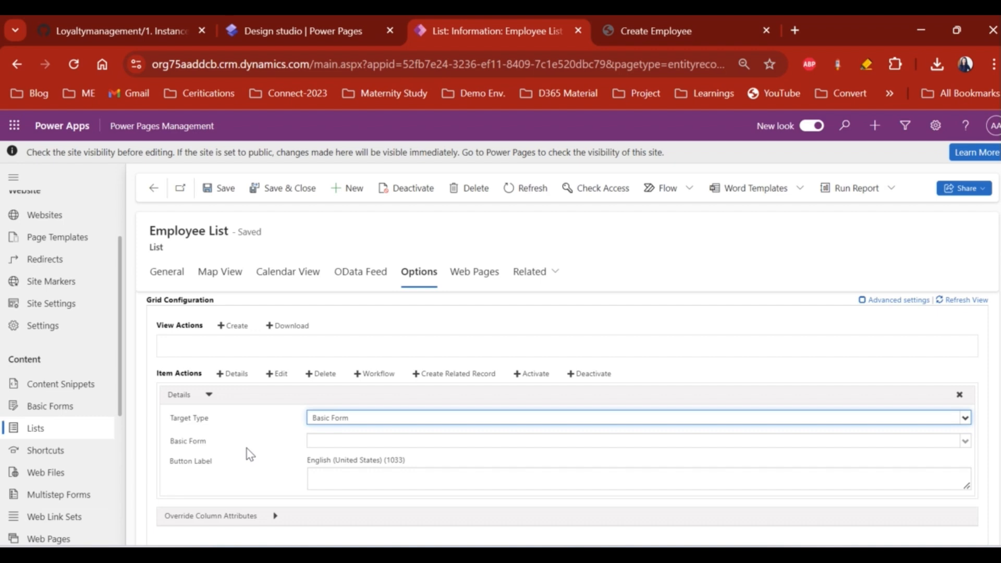
# - Browse the basic forms for Details without choosing one, then remove the Details action
pyautogui.click(329, 441)
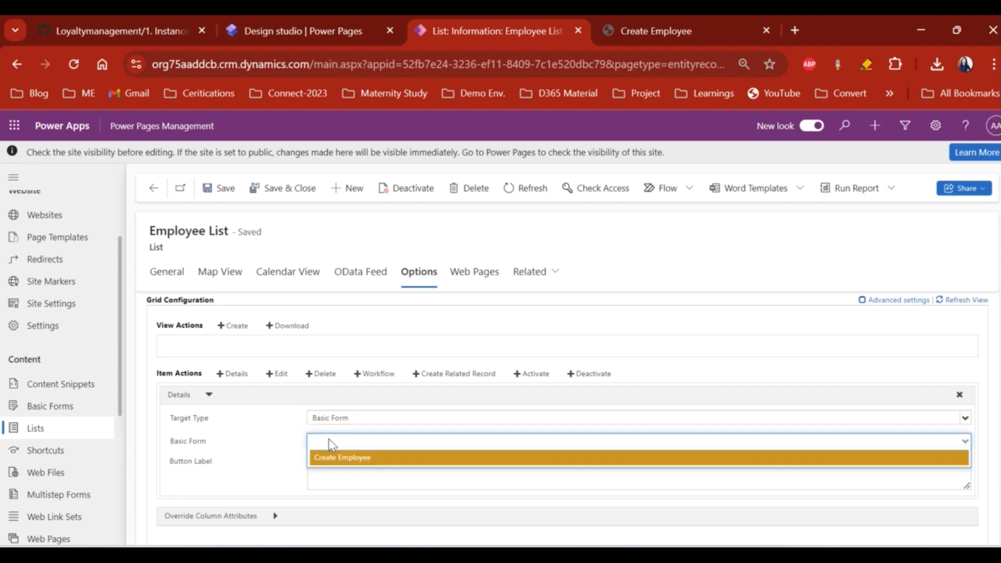
pyautogui.click(270, 451)
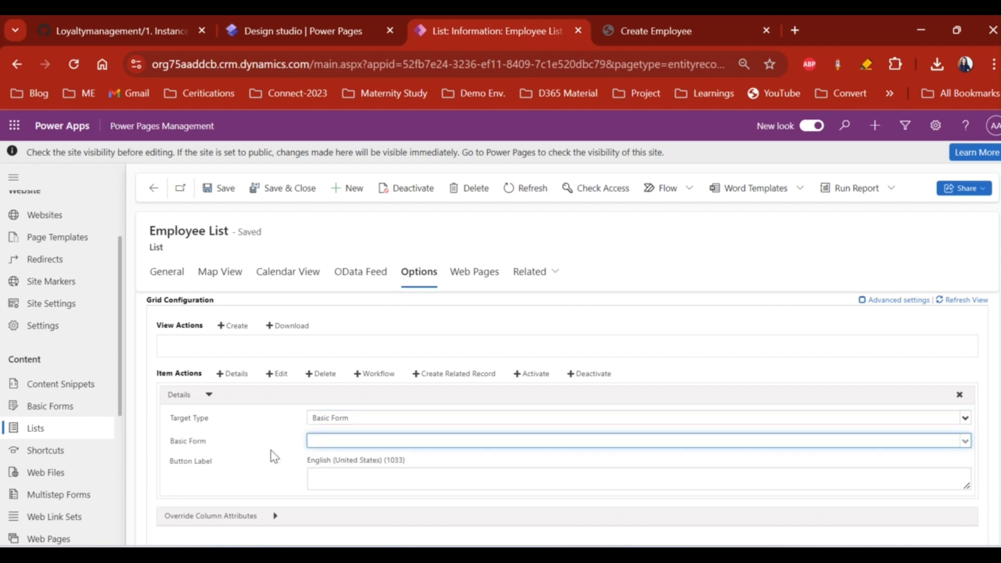
pyautogui.click(349, 441)
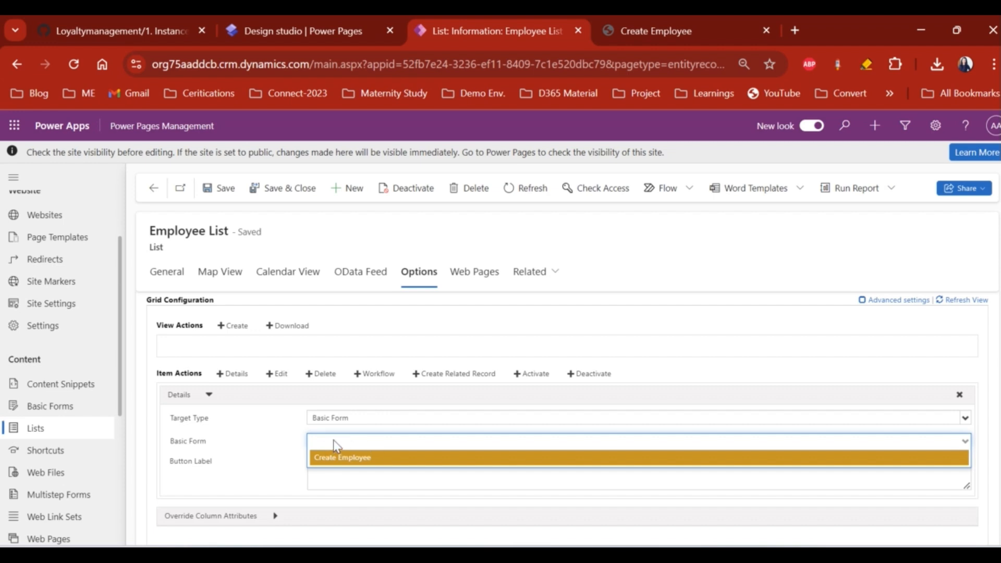
pyautogui.click(283, 450)
pyautogui.click(345, 473)
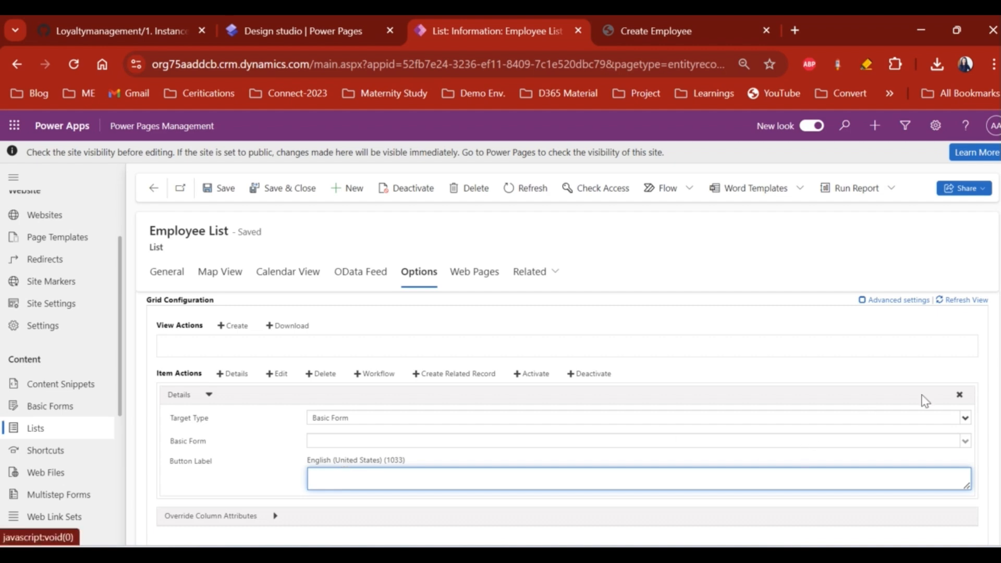
pyautogui.click(959, 395)
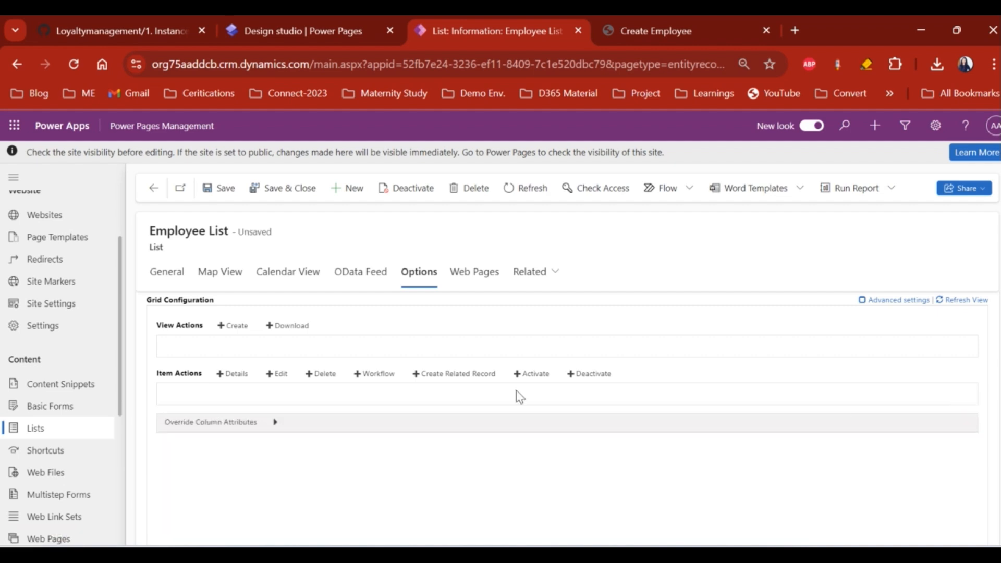
# - Add Edit and Workflow item actions, finding no workflows available to choose
pyautogui.click(277, 374)
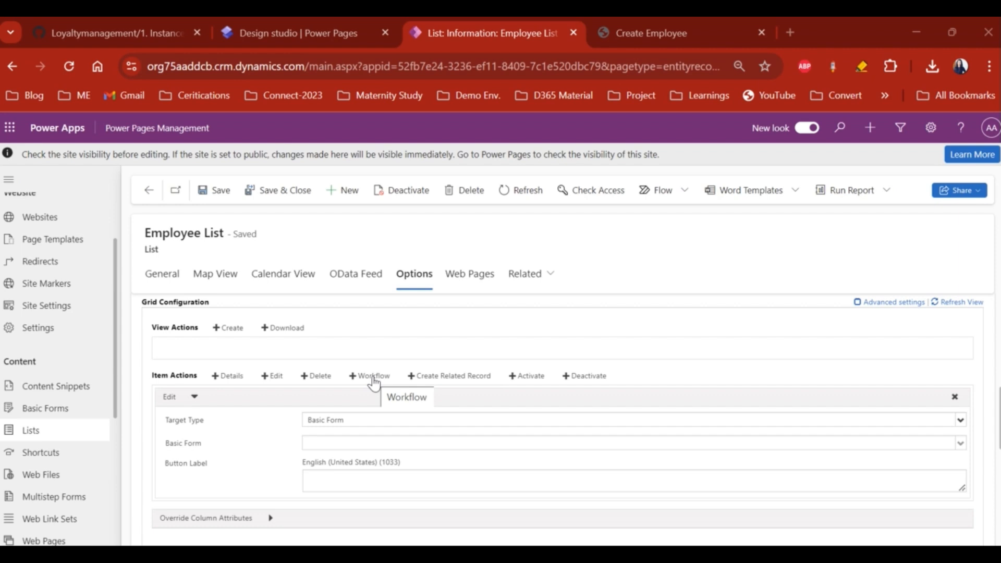
pyautogui.click(373, 376)
pyautogui.scroll(-2, 349, 436)
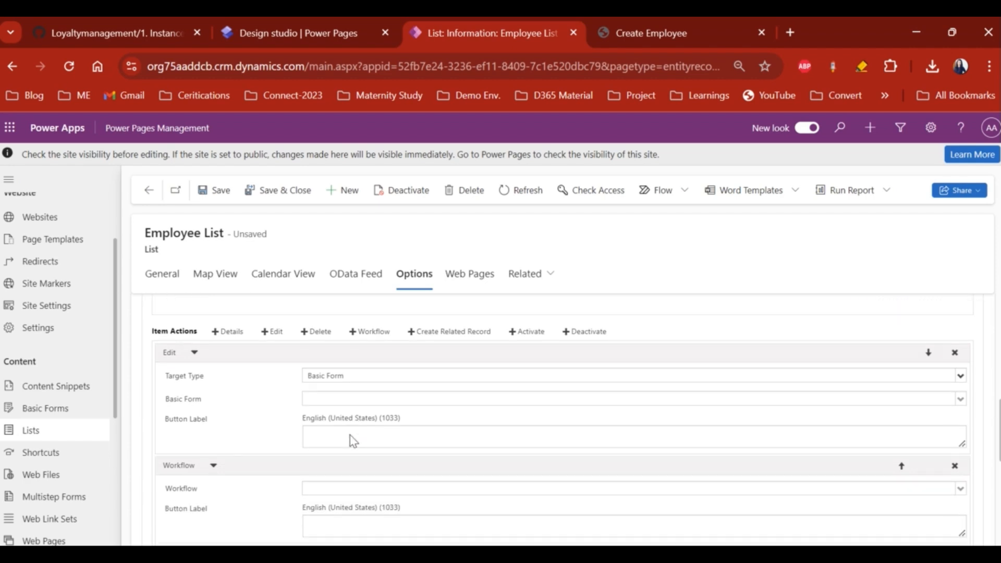
pyautogui.click(350, 441)
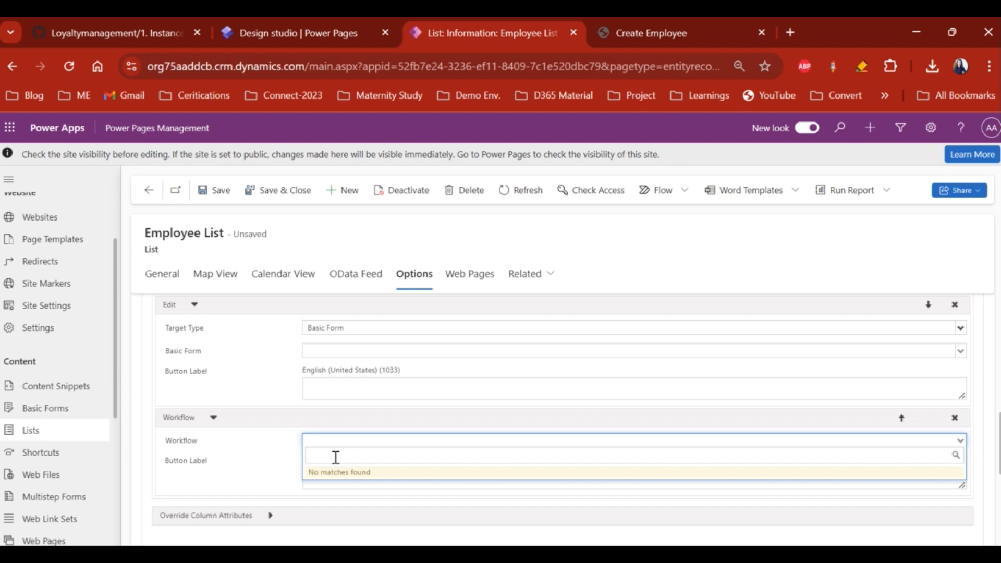
pyautogui.click(294, 456)
# - Delete the Workflow item action so only the Edit action remains
pyautogui.click(343, 475)
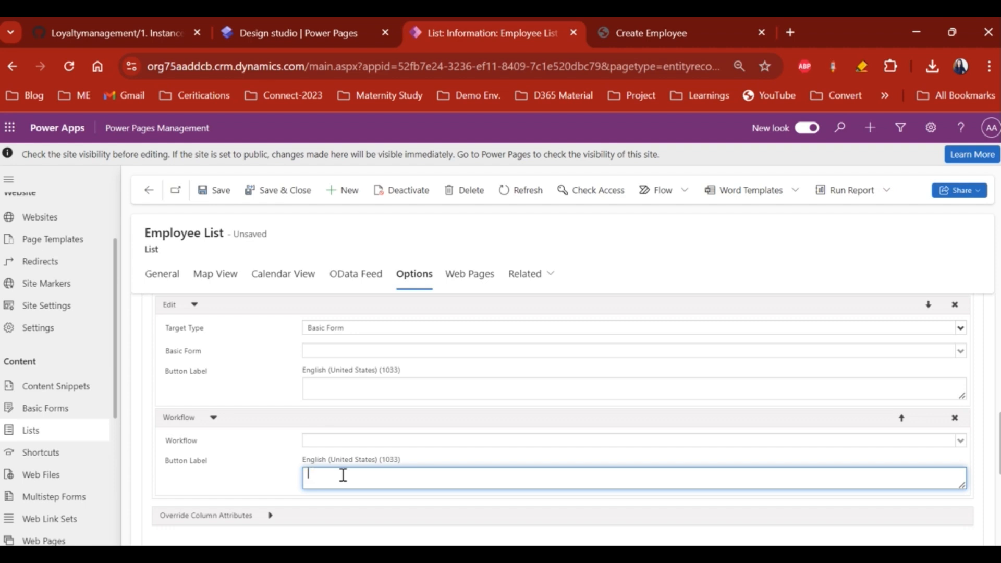
pyautogui.click(342, 442)
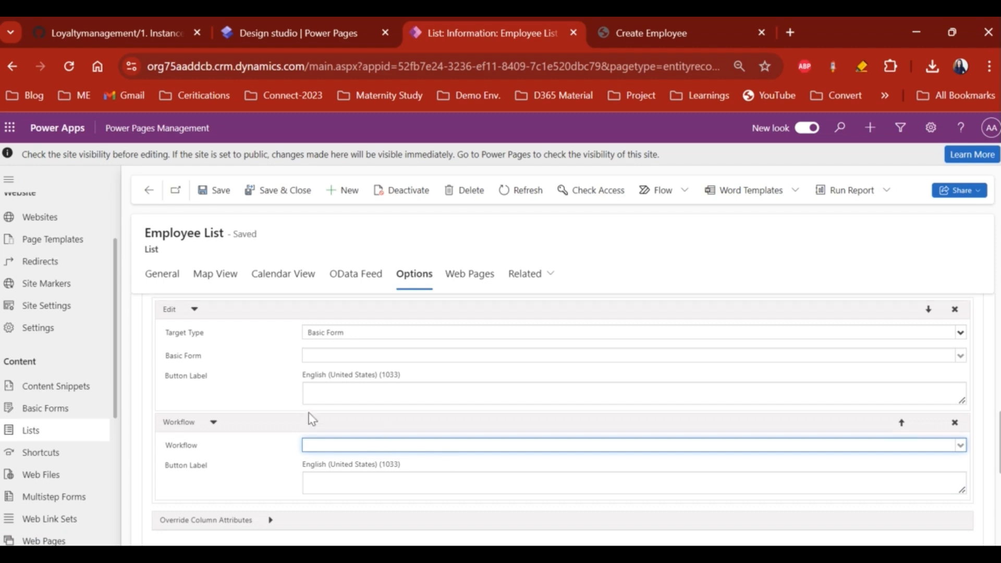
pyautogui.scroll(1, 311, 417)
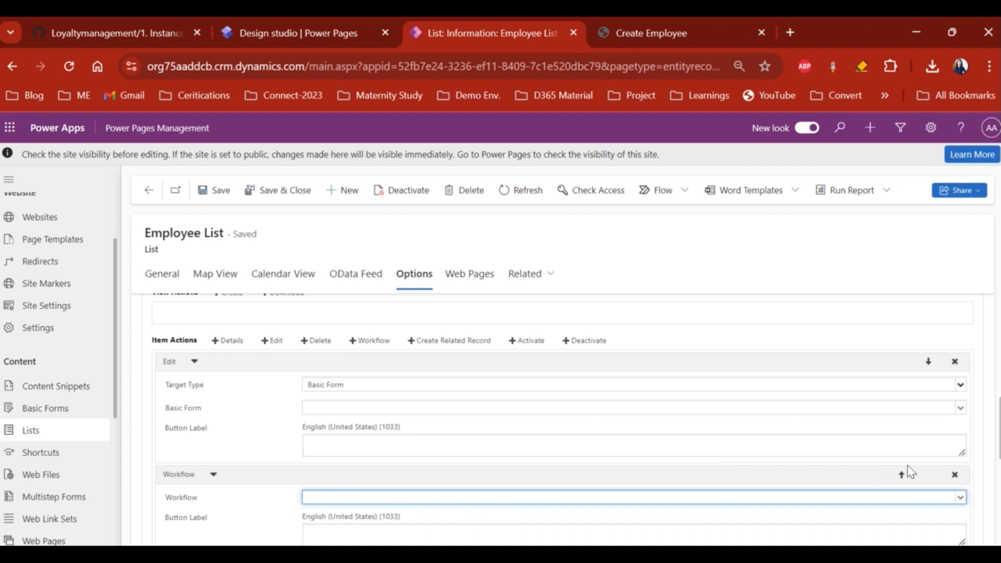
pyautogui.click(955, 474)
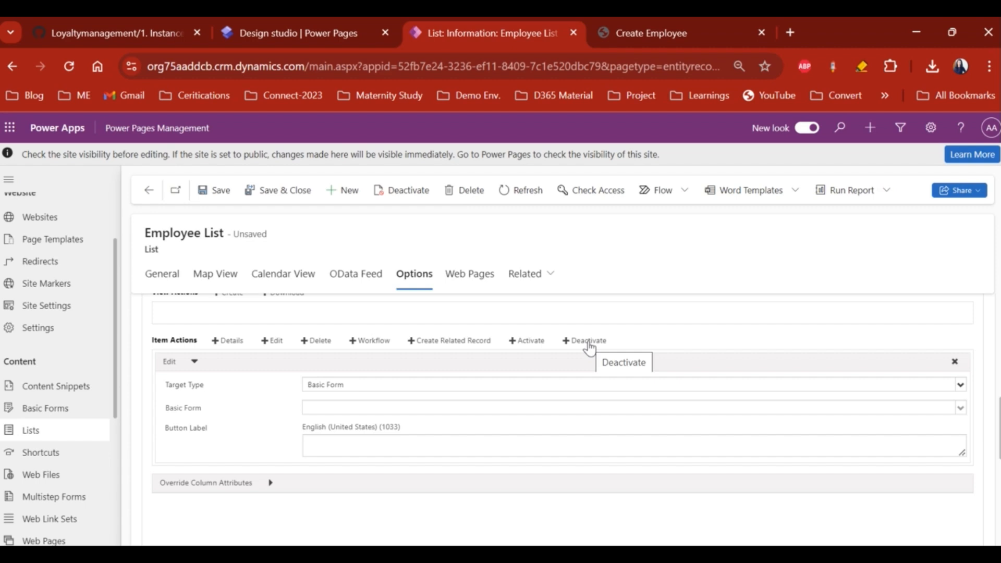
pyautogui.click(527, 340)
# - Add a Details item action to the Employee List, removing the briefly added Activate action
pyautogui.scroll(-2, 356, 420)
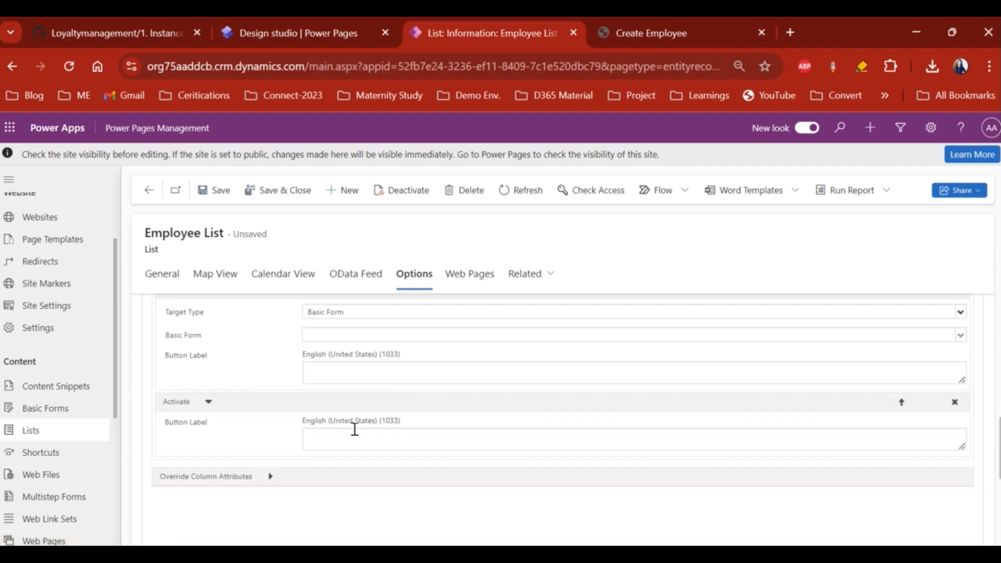
pyautogui.click(336, 439)
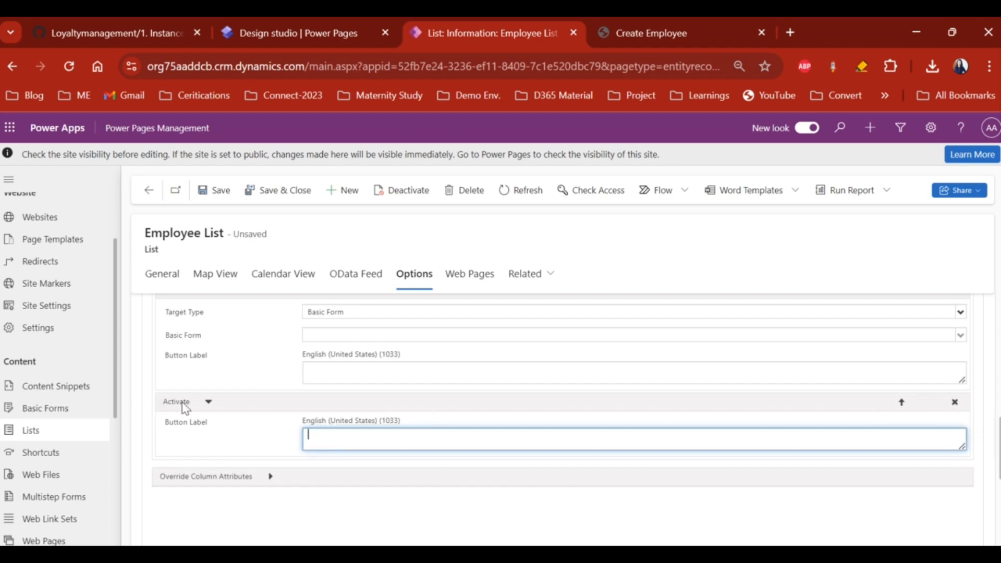
pyautogui.click(954, 402)
pyautogui.scroll(2, 519, 375)
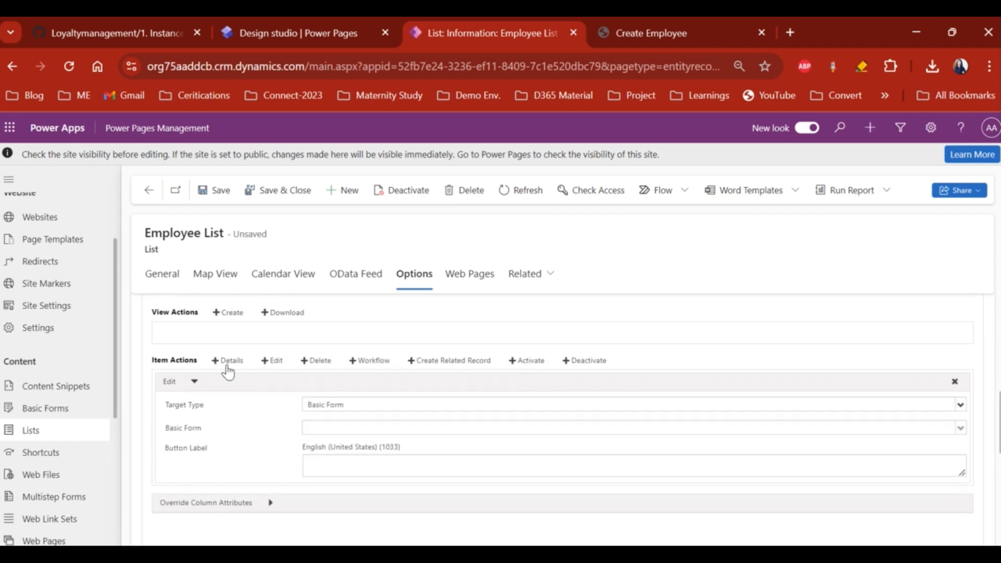
pyautogui.click(225, 361)
pyautogui.scroll(-3, 373, 459)
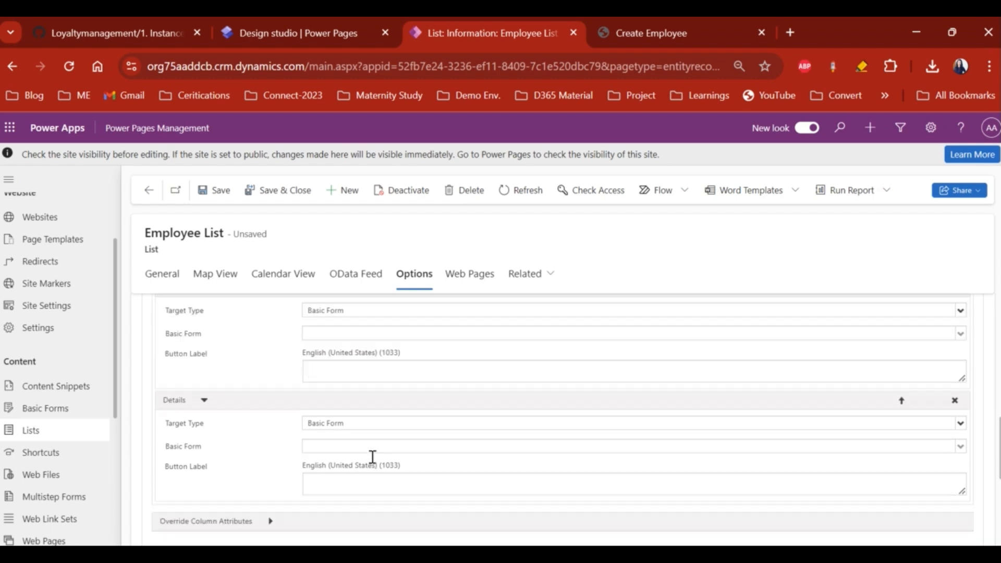
pyautogui.scroll(5, 373, 462)
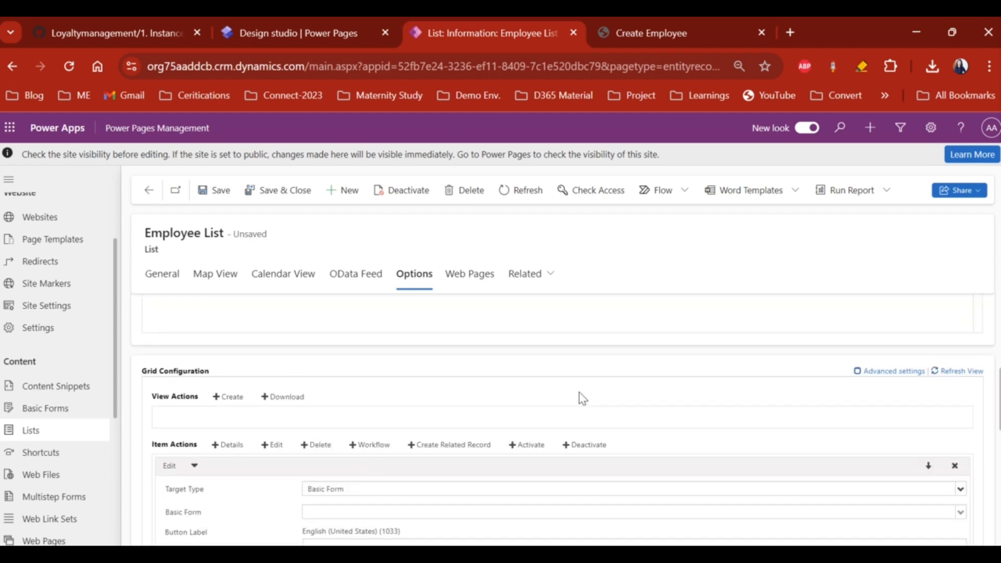
# - Turn on advanced grid action settings and delete the Edit item action
pyautogui.click(865, 371)
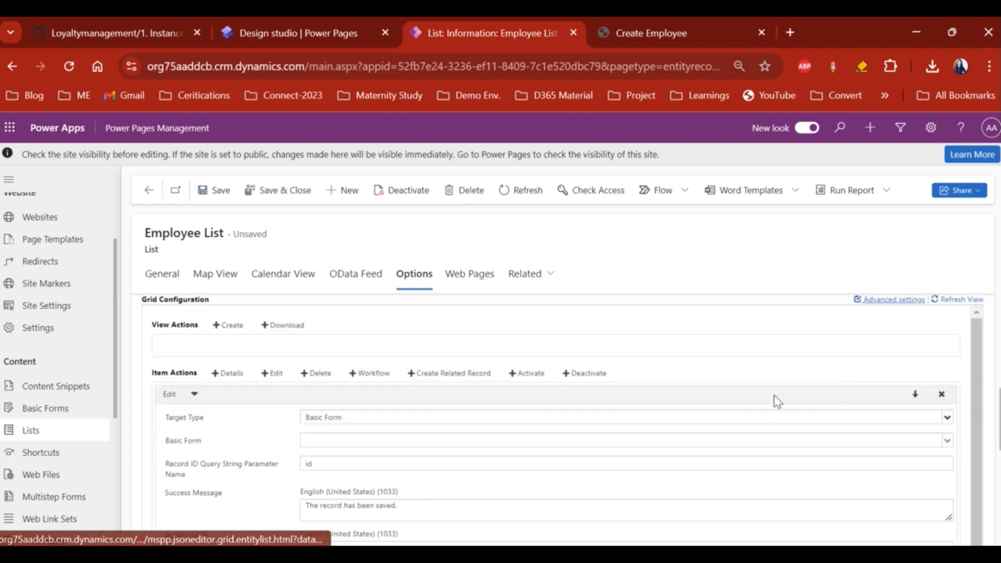
pyautogui.scroll(-1, 619, 416)
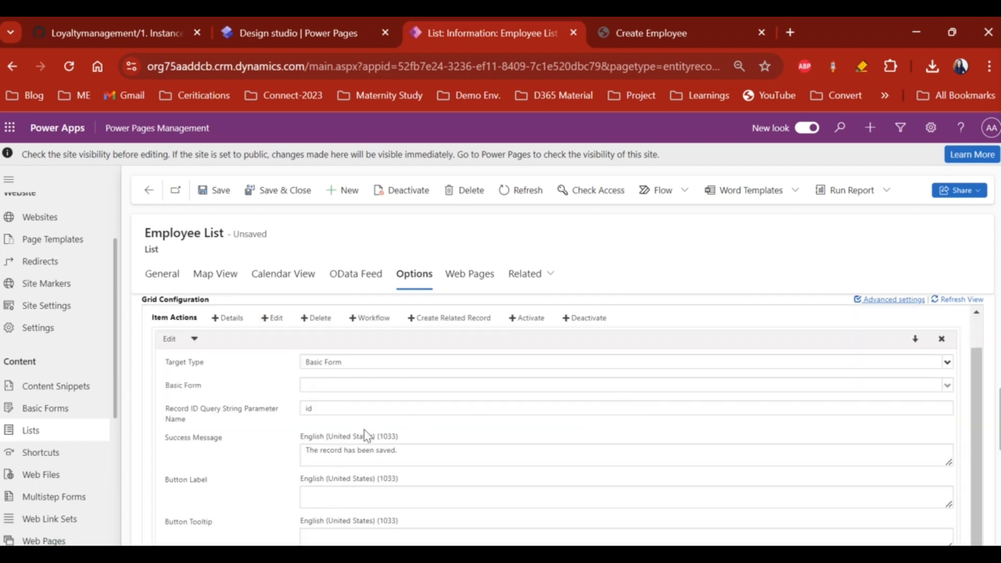
pyautogui.scroll(-1, 359, 431)
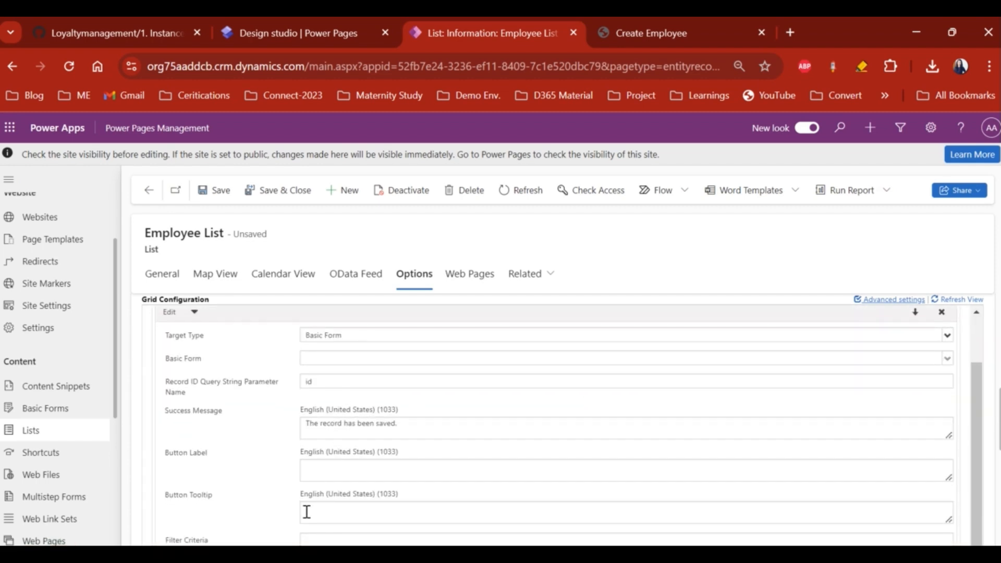
pyautogui.scroll(2, 250, 384)
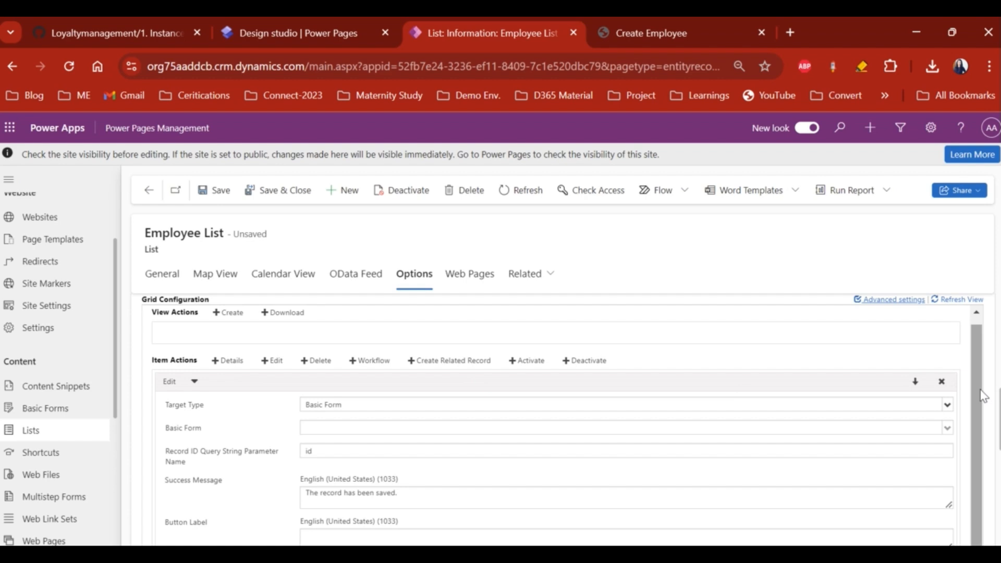
pyautogui.click(942, 381)
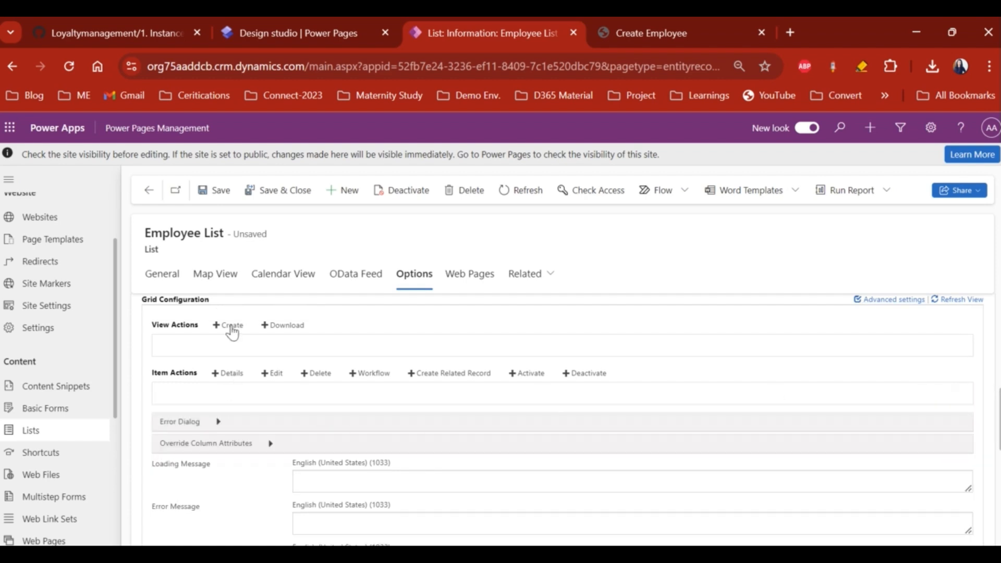
# - Add a Create view action and review its success message and filter criteria
pyautogui.click(230, 325)
pyautogui.scroll(-2, 307, 396)
pyautogui.scroll(1, 308, 396)
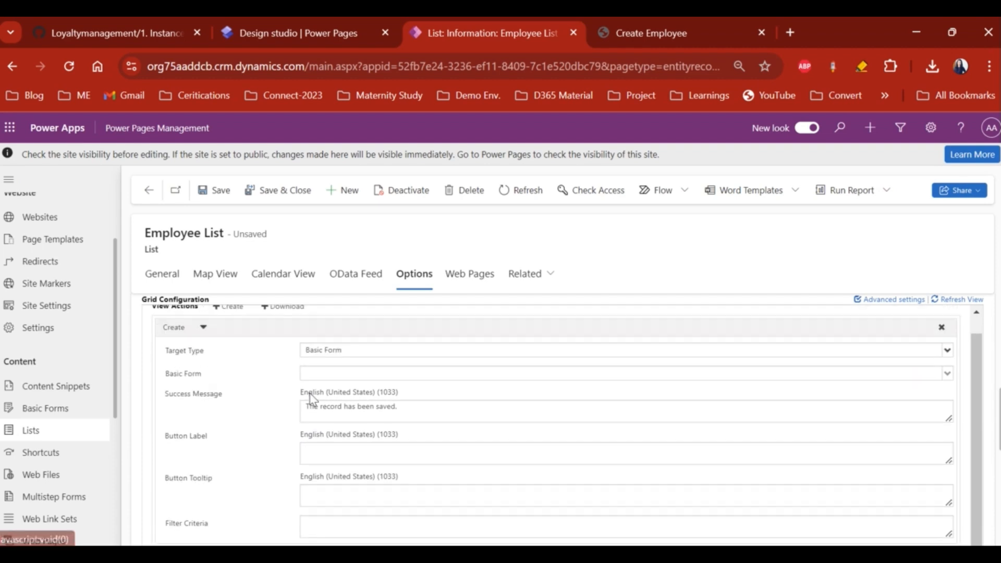
pyautogui.scroll(-1, 302, 418)
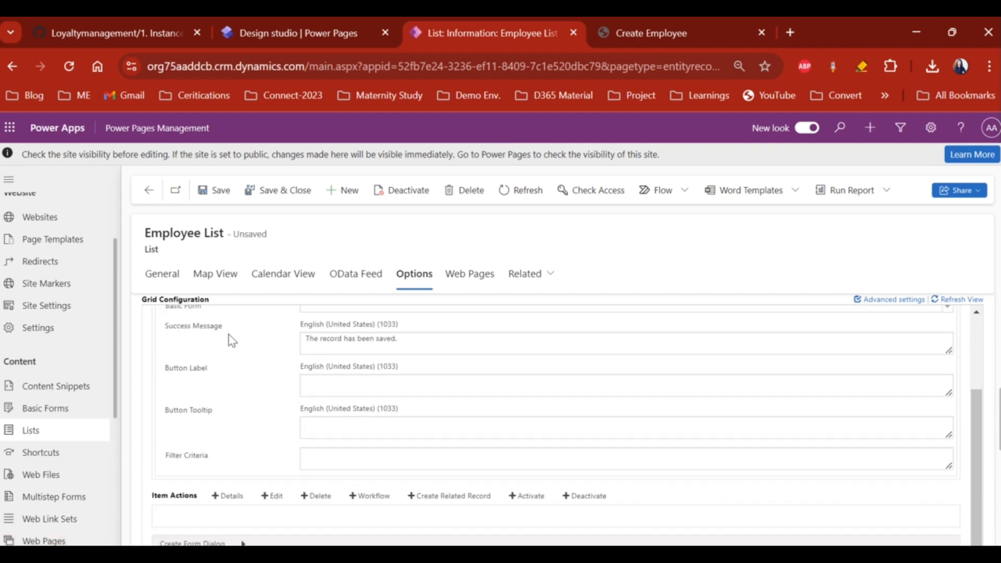
pyautogui.scroll(2, 228, 338)
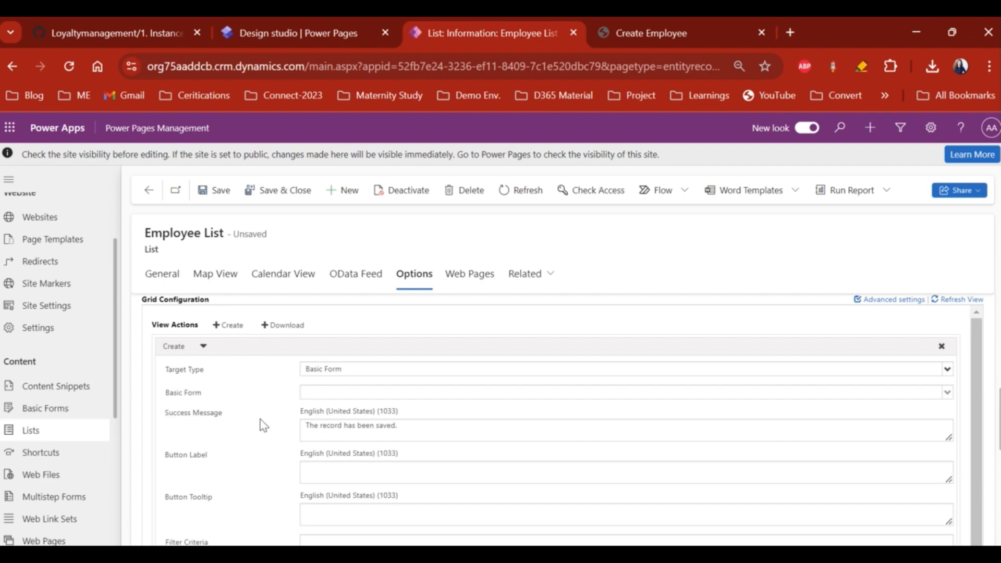
pyautogui.tripleClick(354, 425)
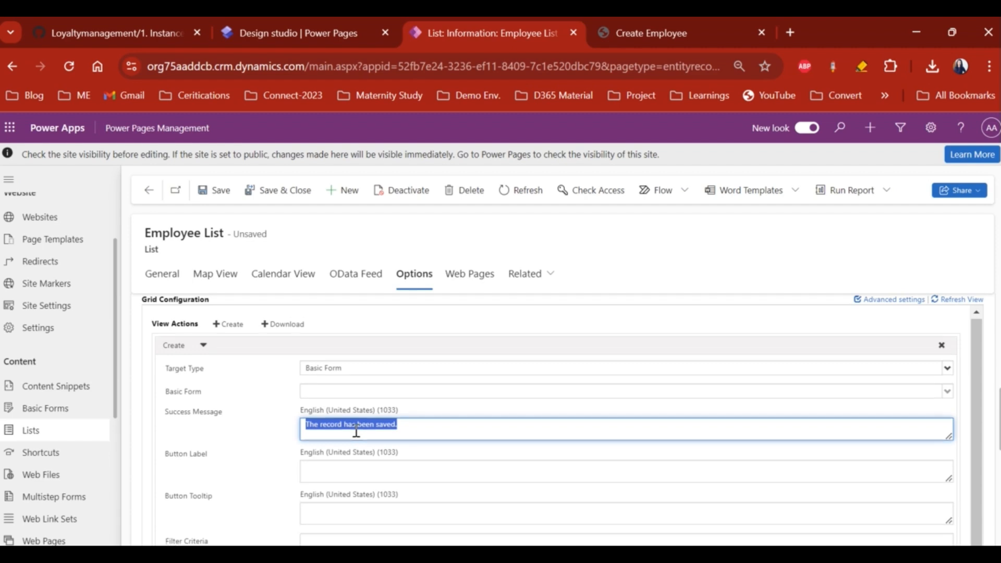
pyautogui.scroll(-1, 357, 433)
pyautogui.scroll(-3, 358, 436)
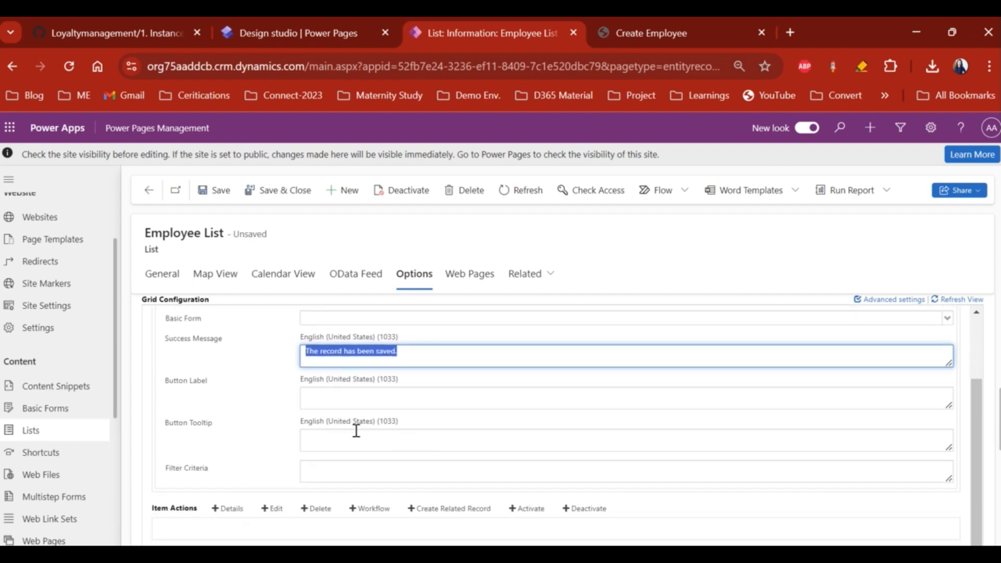
pyautogui.click(311, 471)
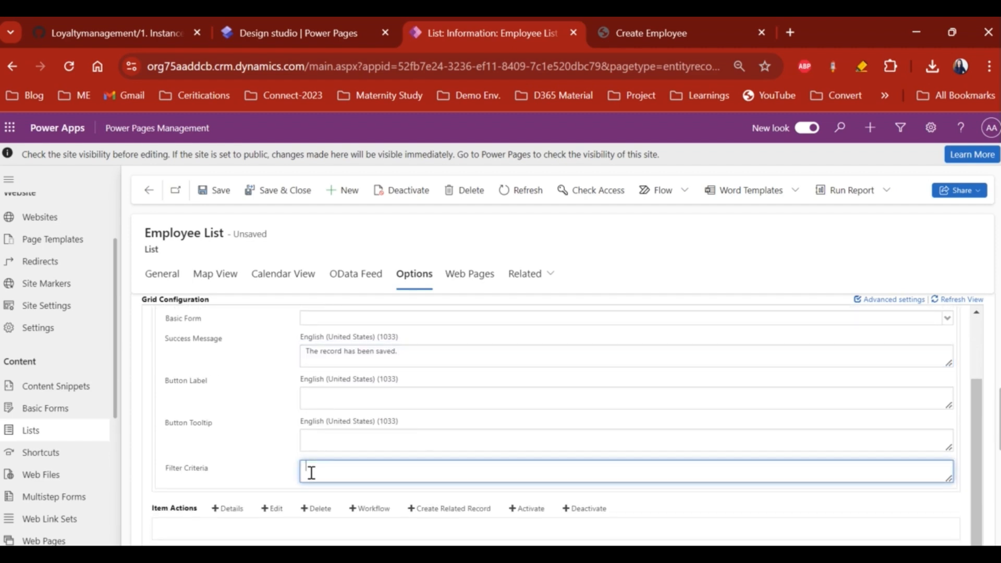
pyautogui.scroll(4, 311, 471)
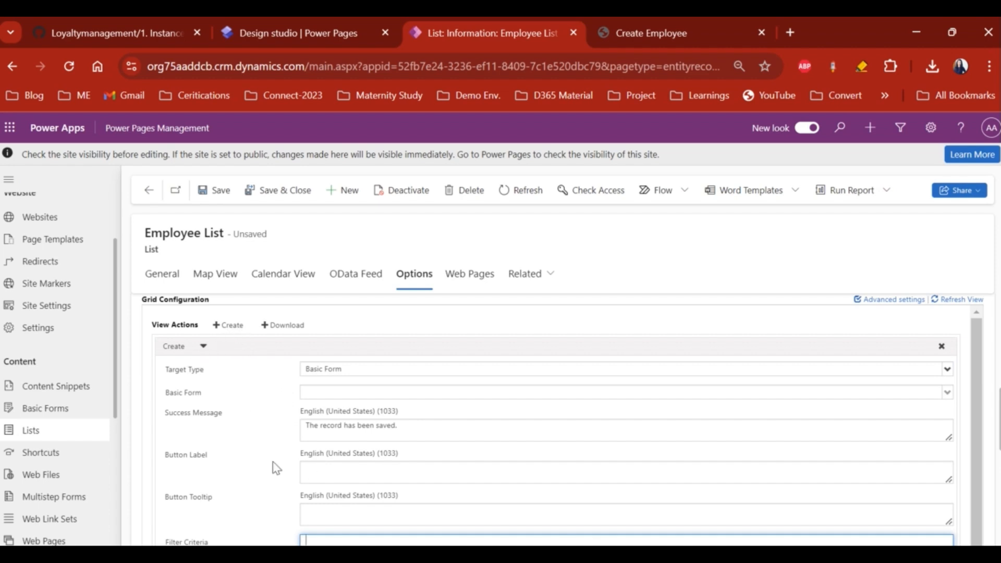
pyautogui.scroll(-2, 277, 467)
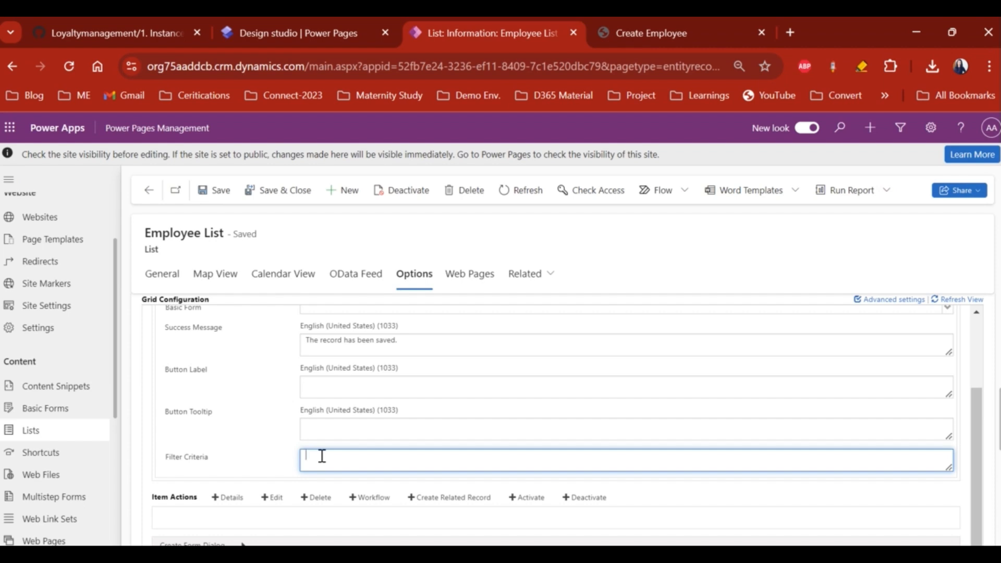
pyautogui.scroll(2, 219, 458)
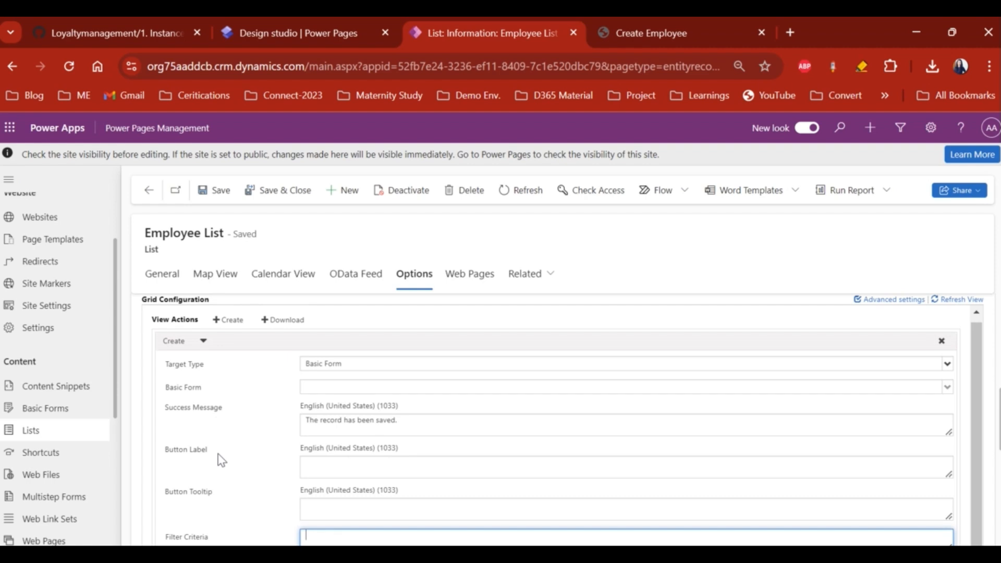
# - Add a Download view action and a Details item action to the grid
pyautogui.click(281, 325)
pyautogui.scroll(-4, 286, 435)
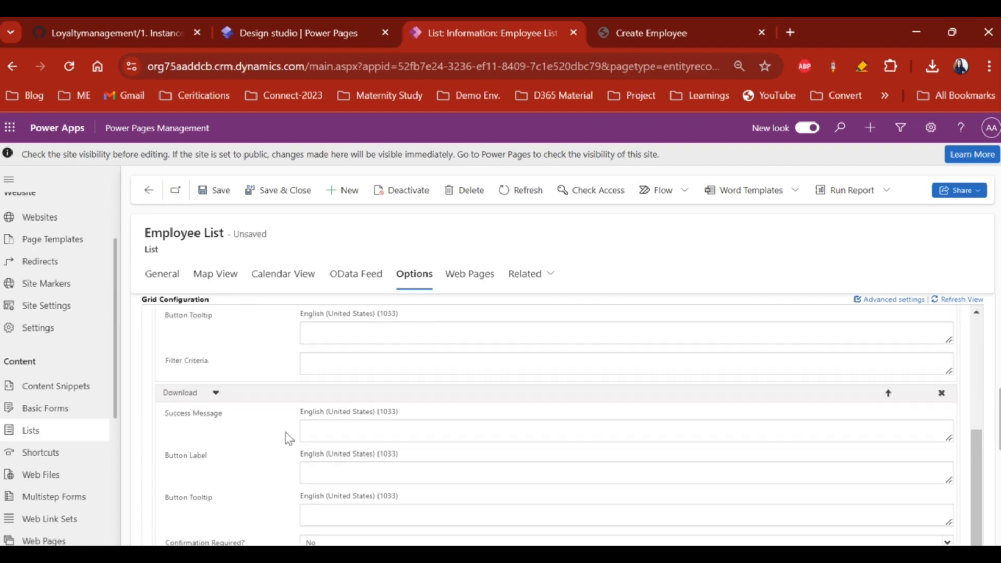
pyautogui.scroll(-3, 286, 436)
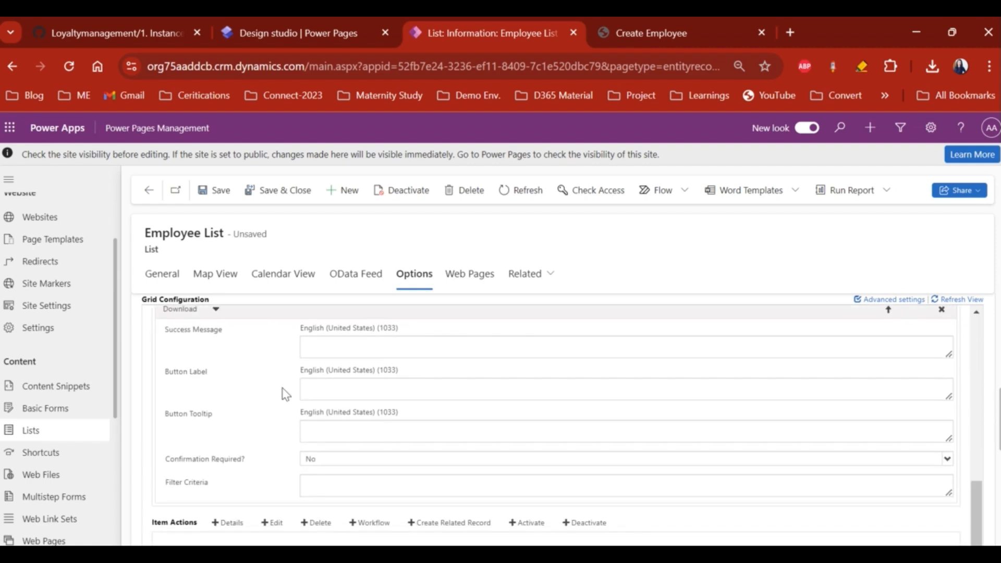
pyautogui.click(232, 496)
pyautogui.scroll(-3, 237, 499)
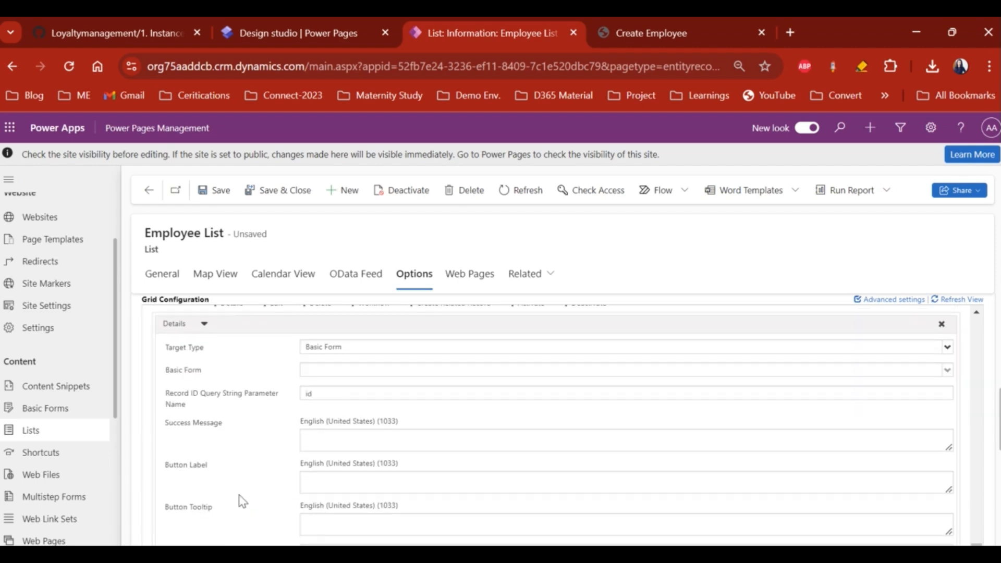
# - Briefly add an Edit item action, check the Details filter criteria, then remove Edit
pyautogui.scroll(1, 230, 416)
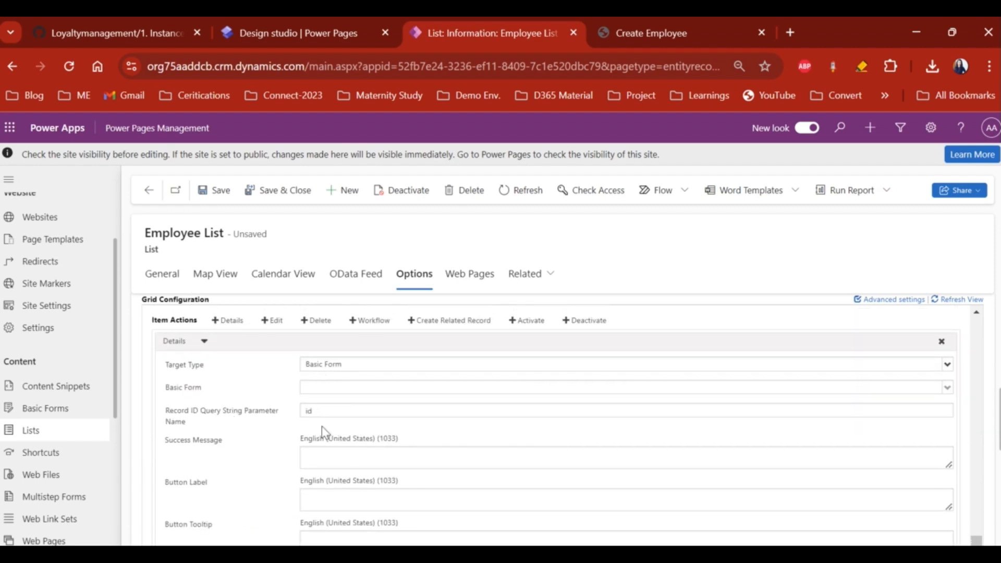
pyautogui.scroll(-2, 324, 431)
pyautogui.scroll(-2, 201, 411)
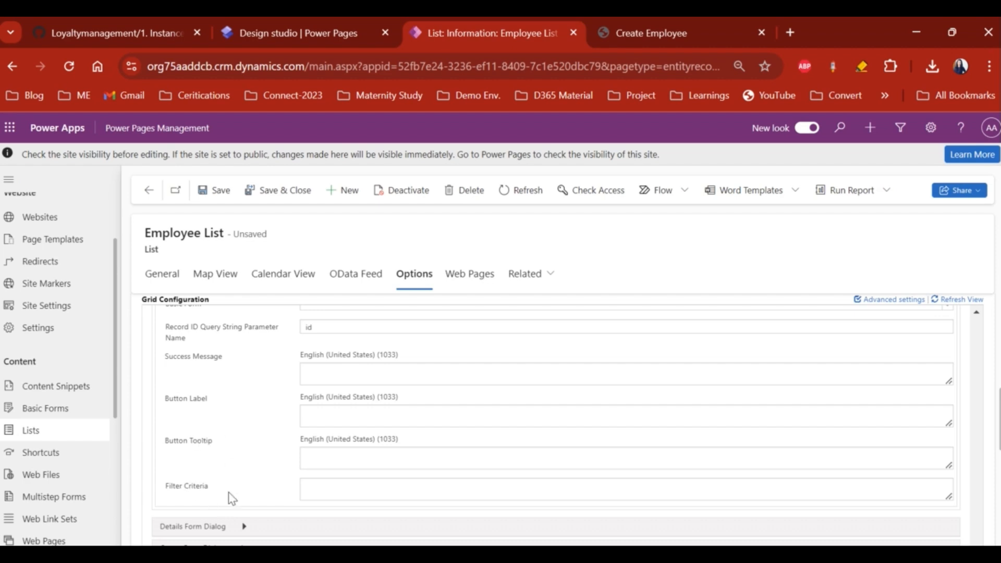
pyautogui.scroll(3, 229, 495)
pyautogui.click(274, 371)
pyautogui.scroll(-4, 322, 488)
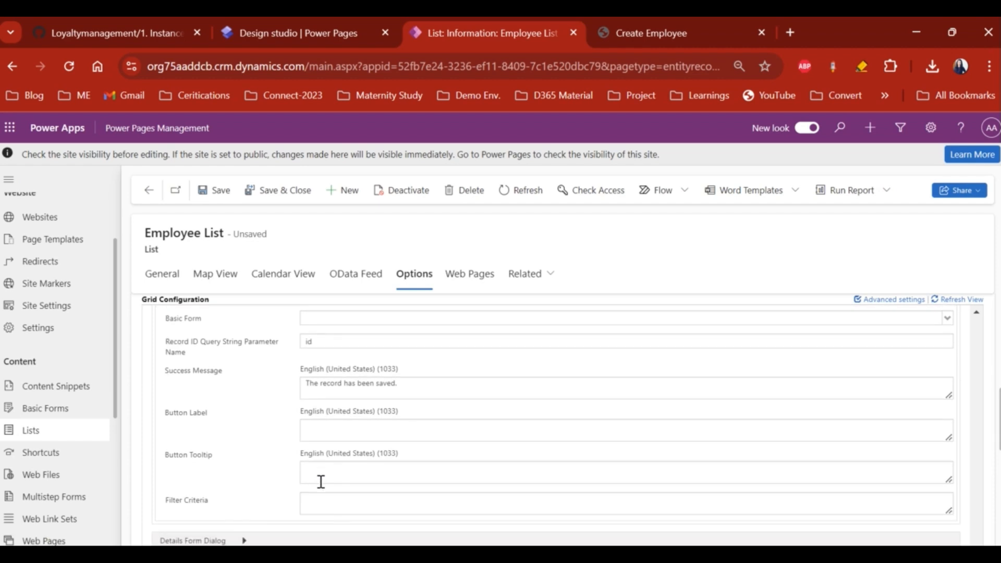
pyautogui.click(360, 502)
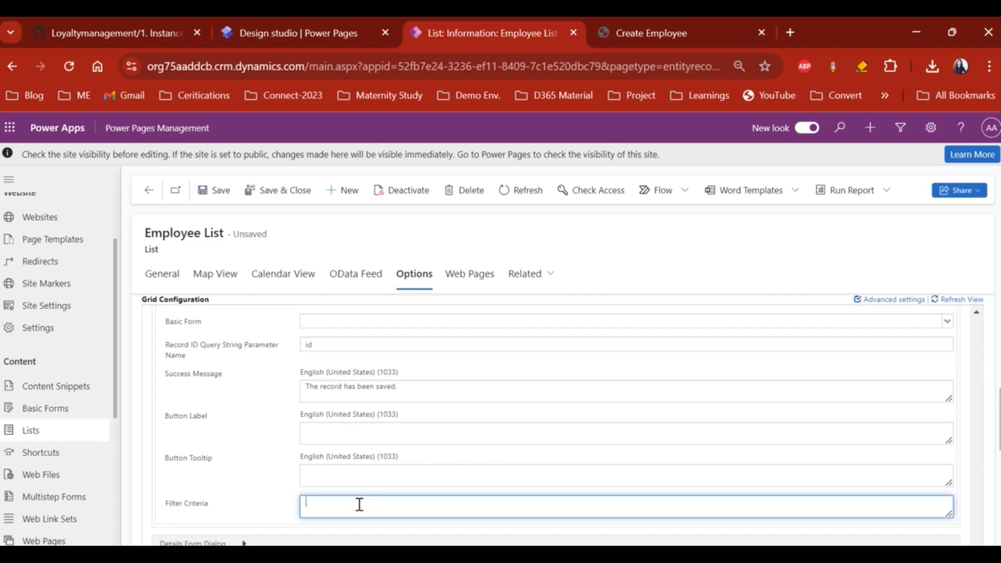
pyautogui.scroll(2, 359, 504)
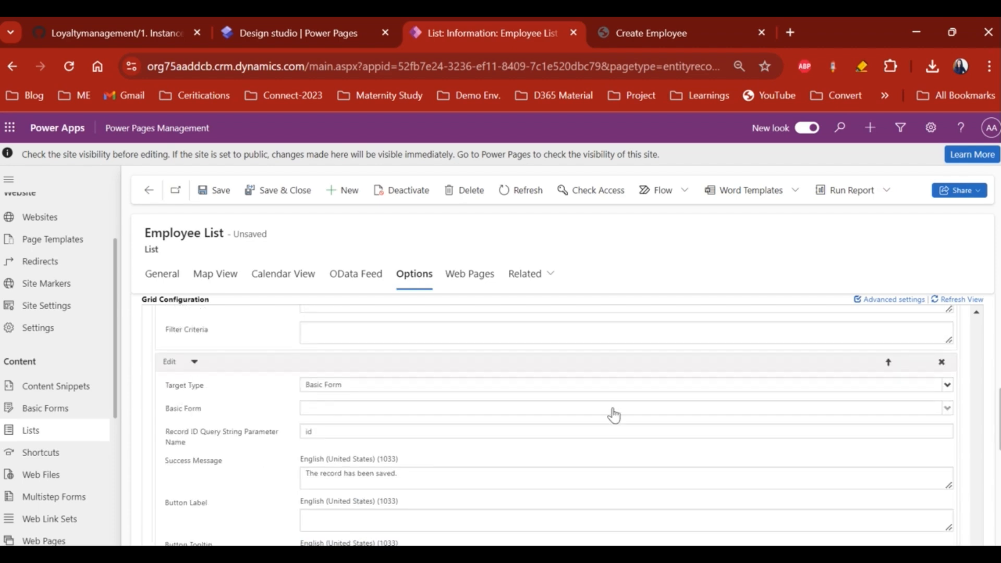
pyautogui.click(941, 365)
# - Delete the Create and Download view actions from the grid
pyautogui.scroll(5, 836, 364)
pyautogui.scroll(4, 899, 374)
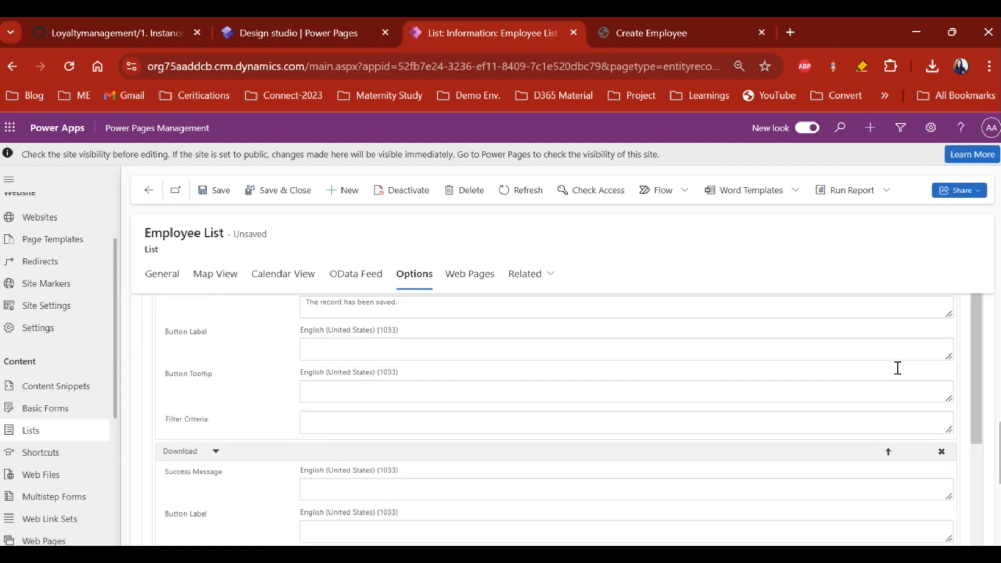
pyautogui.click(941, 357)
pyautogui.click(941, 357)
# - Delete the Details item action, then save the Employee List record from the General tab
pyautogui.click(942, 404)
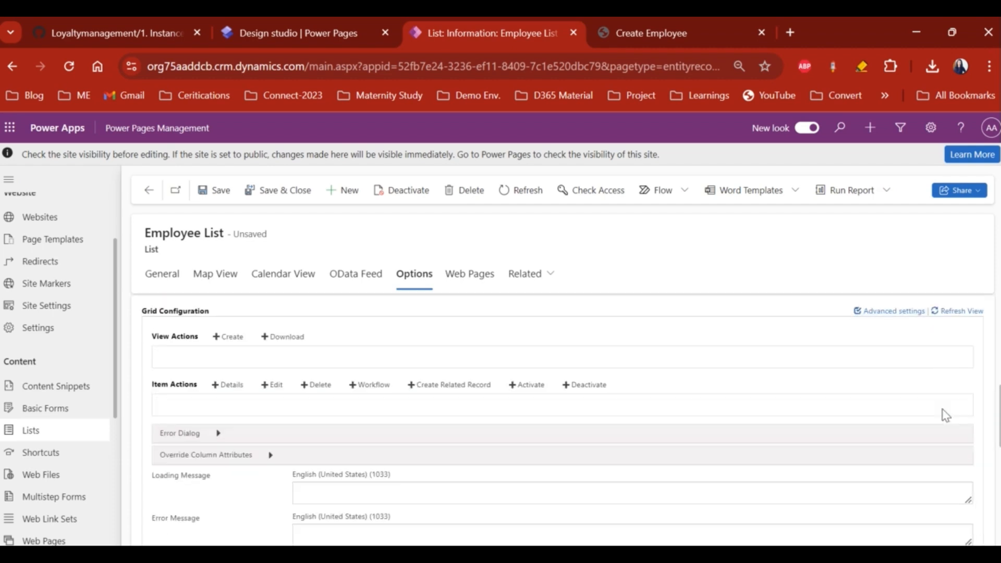
pyautogui.scroll(3, 635, 428)
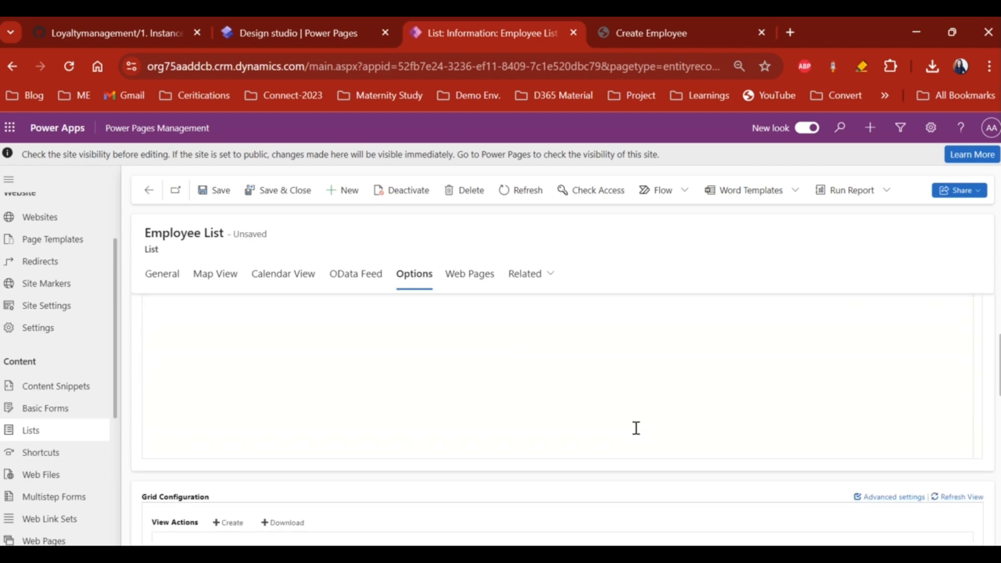
pyautogui.click(162, 289)
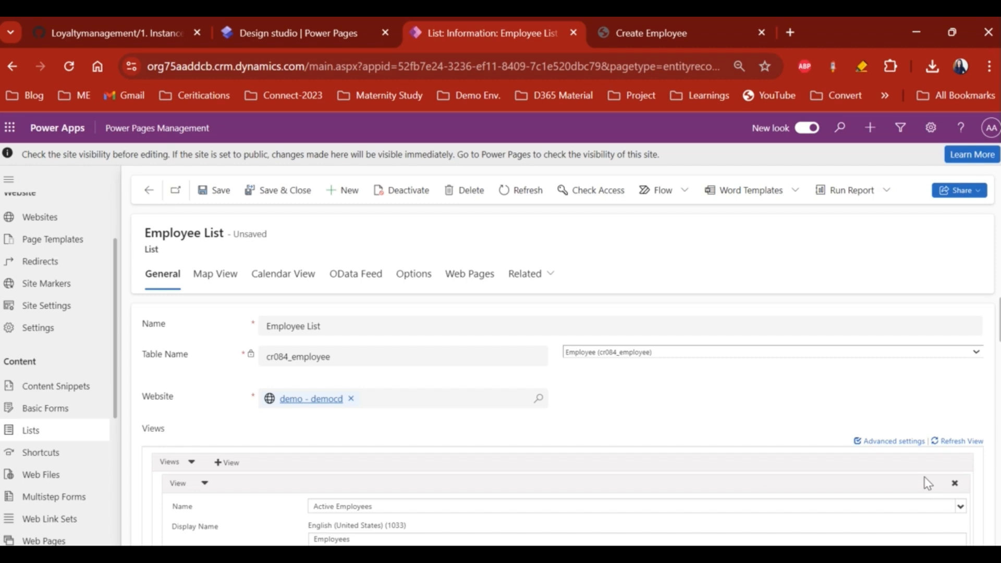
pyautogui.scroll(-1, 927, 483)
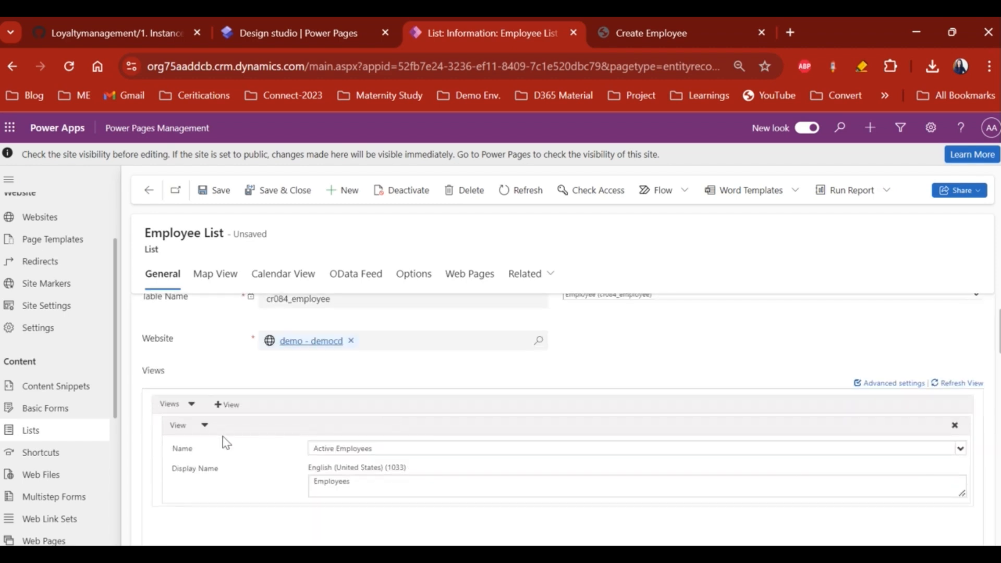
pyautogui.click(217, 192)
pyautogui.scroll(-1, 42, 453)
# - Create a web page named 'List Of Employees' on demo - democd with parent page Create Employee
pyautogui.click(48, 480)
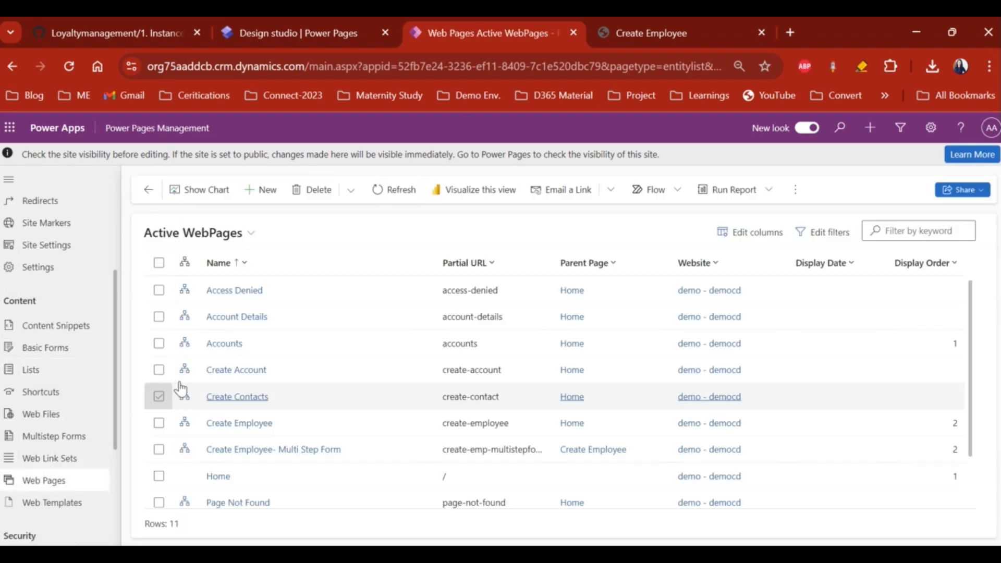
pyautogui.click(262, 190)
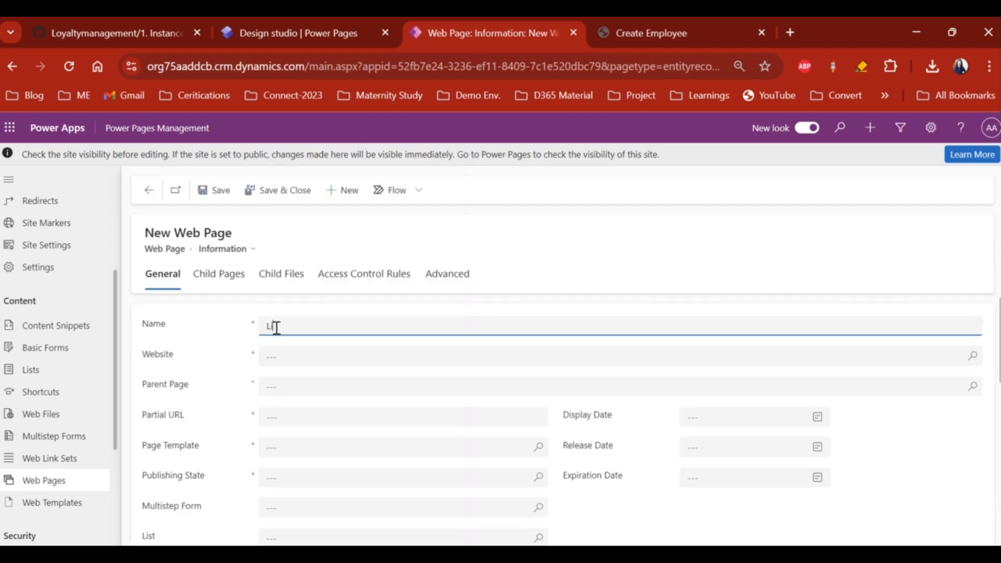
pyautogui.write('List Of Employees')
pyautogui.click(308, 357)
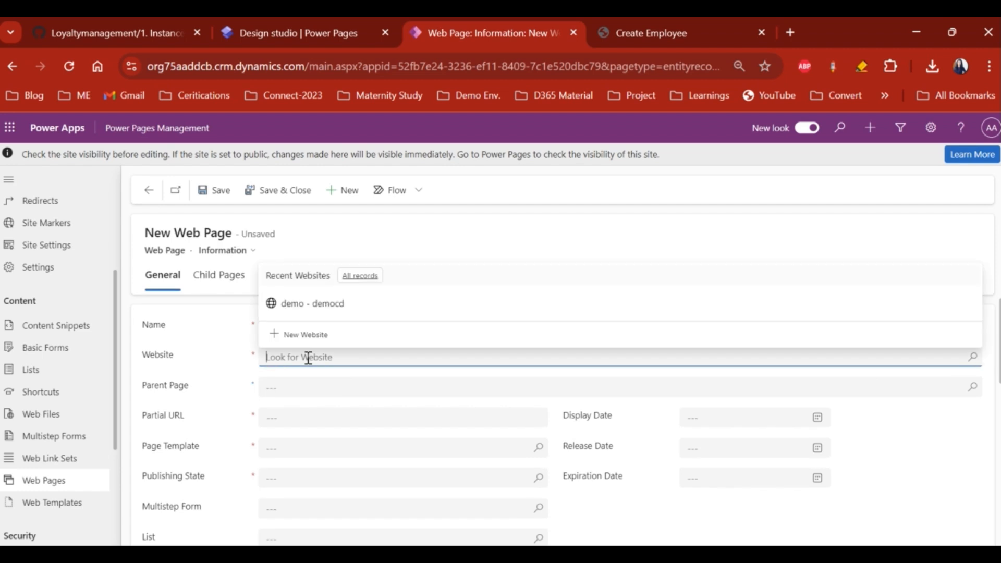
pyautogui.click(316, 313)
pyautogui.click(366, 386)
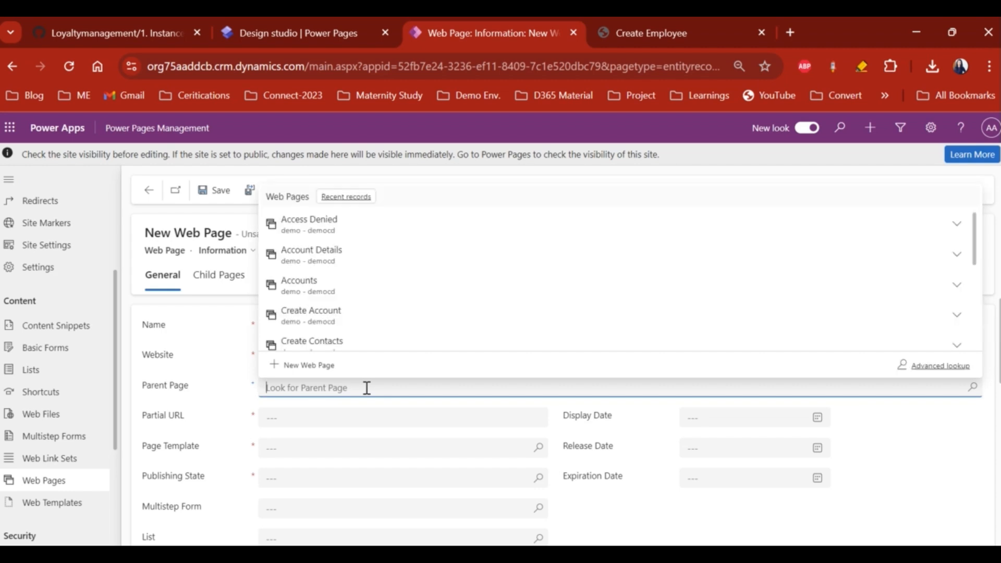
pyautogui.scroll(-3, 375, 319)
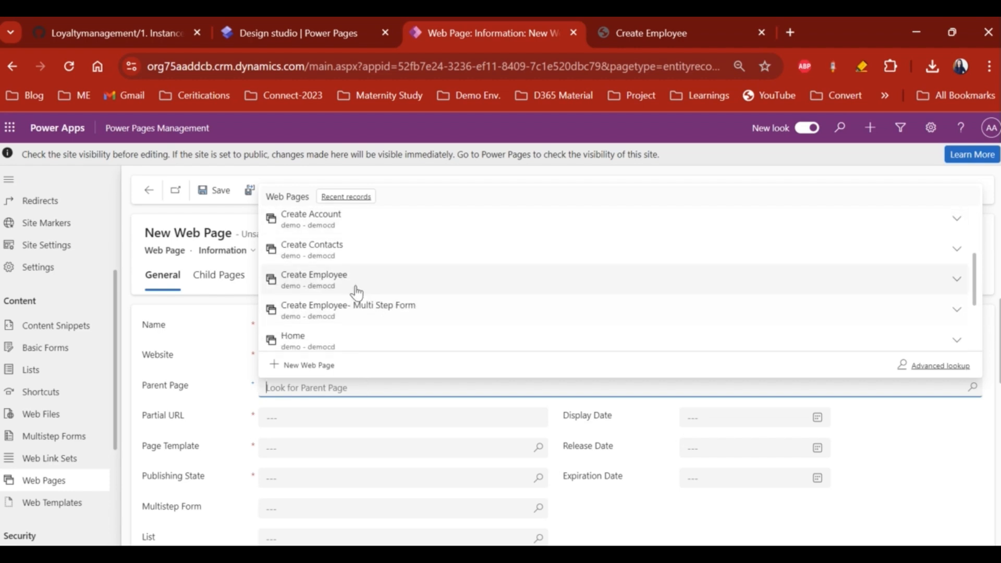
pyautogui.click(357, 293)
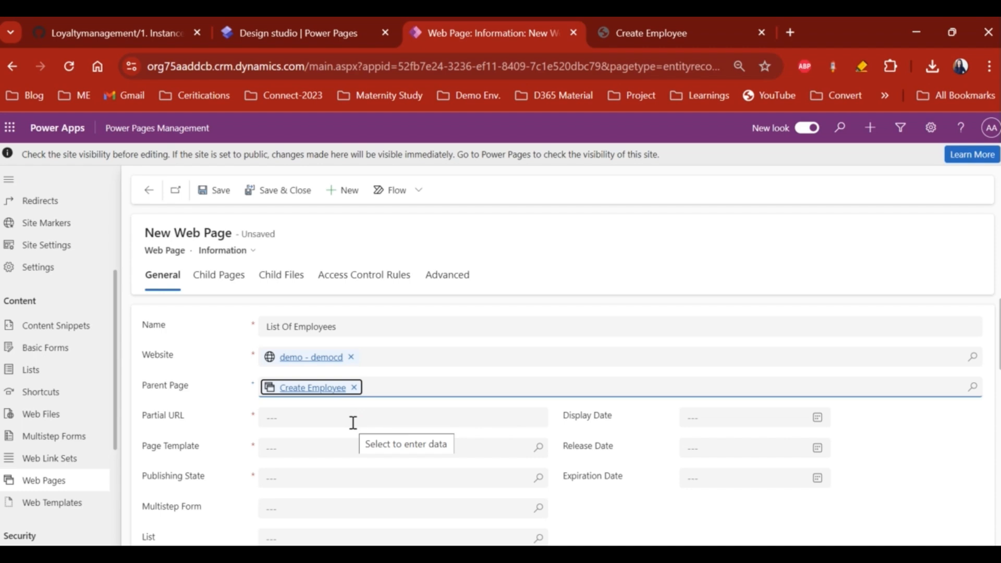
pyautogui.scroll(-1, 353, 422)
# - Give the page partial URL list-of-employees, Default studio template and Published state, then save
pyautogui.click(334, 382)
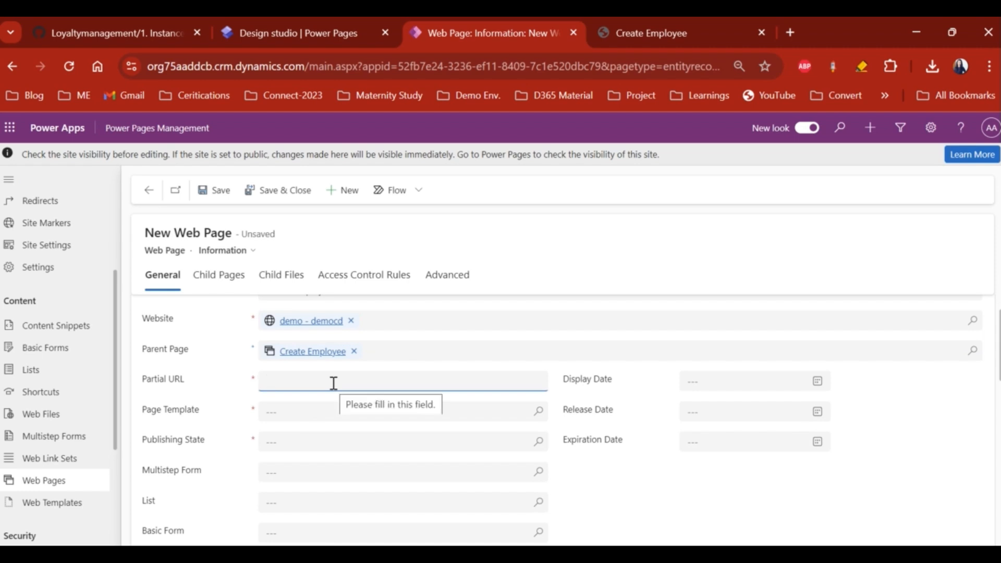
pyautogui.write('list-of-employees')
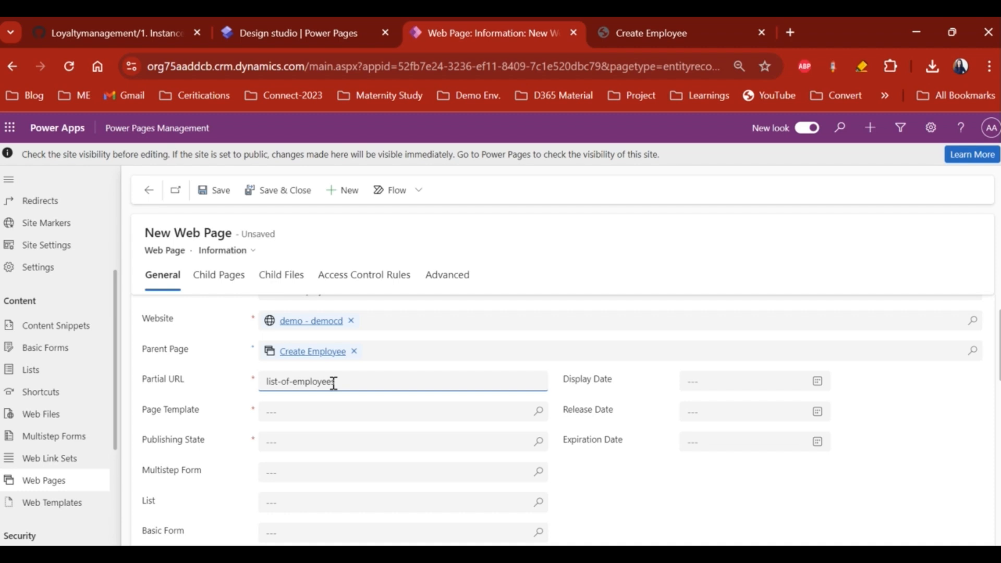
pyautogui.scroll(-1, 333, 384)
pyautogui.click(393, 394)
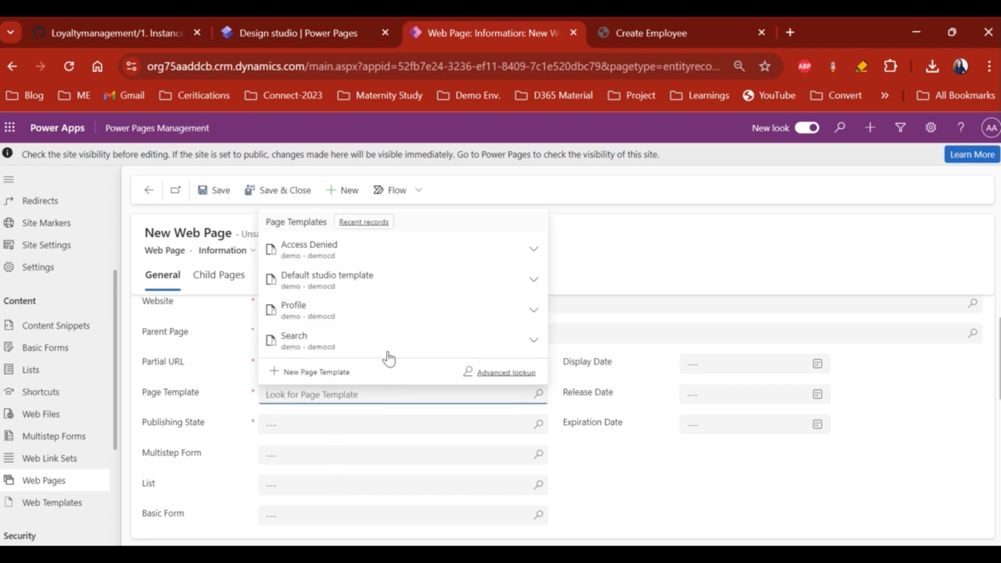
pyautogui.click(367, 289)
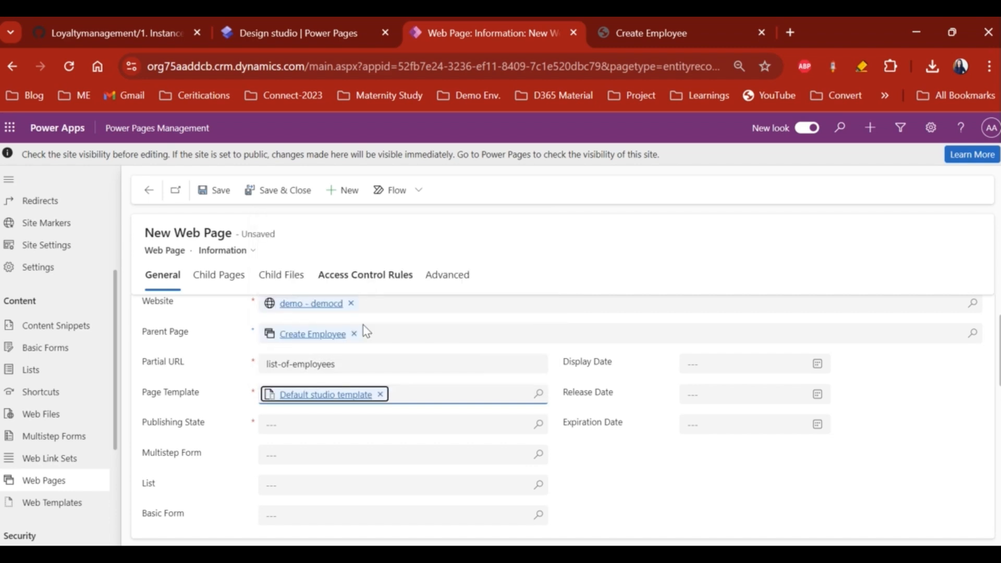
pyautogui.click(537, 408)
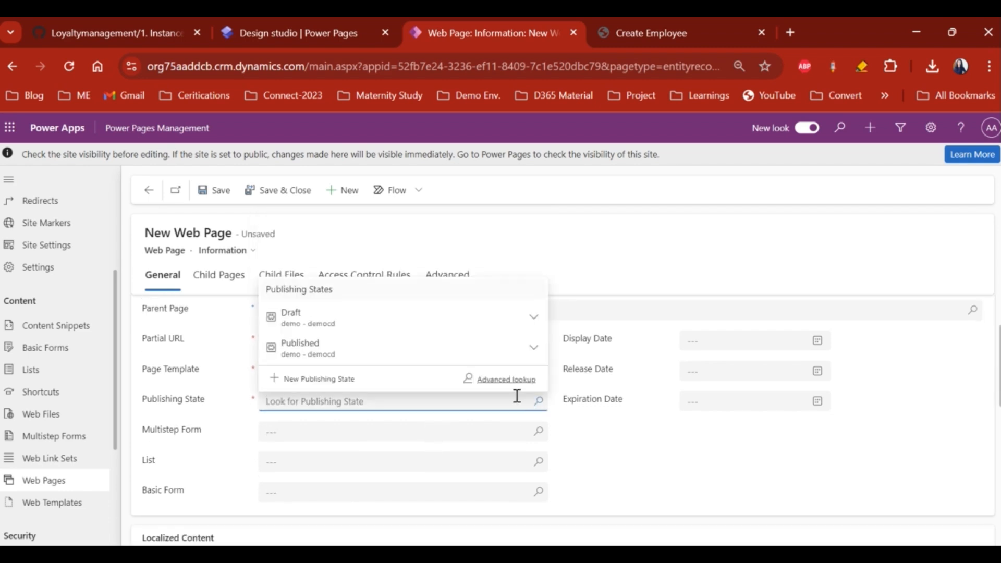
pyautogui.click(328, 348)
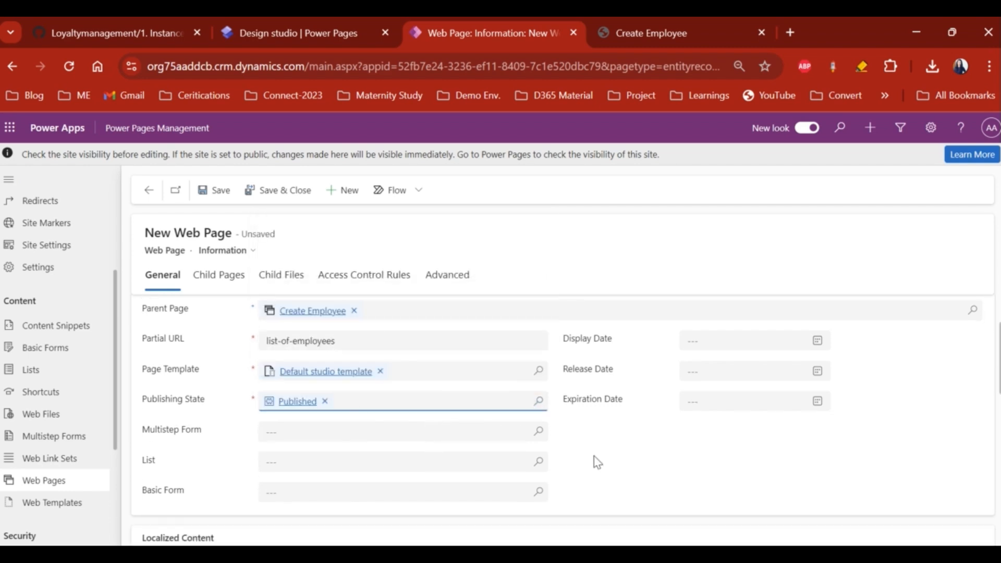
pyautogui.click(211, 202)
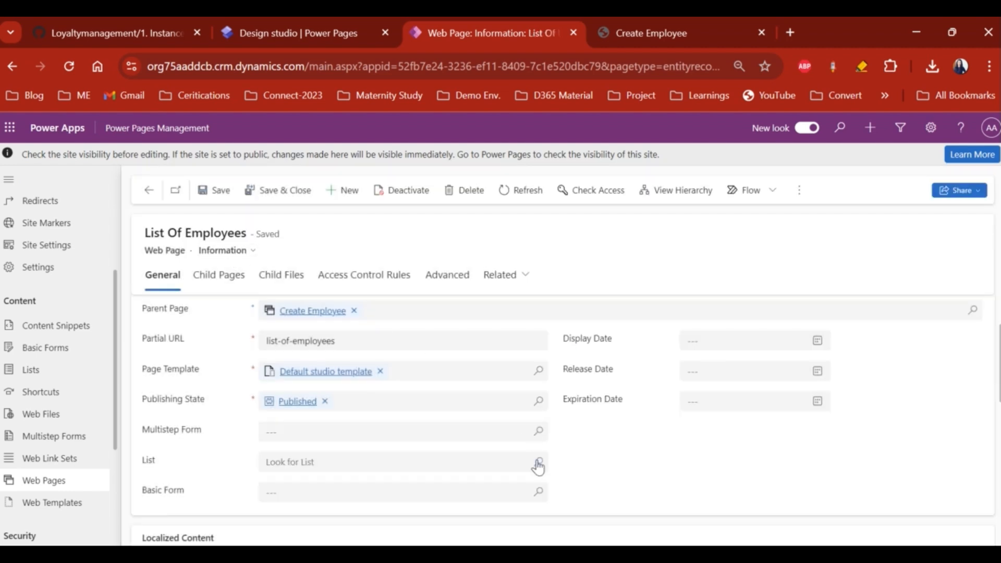
# - Choose Employee List in the web page's List lookup and save the page
pyautogui.scroll(-3, 536, 463)
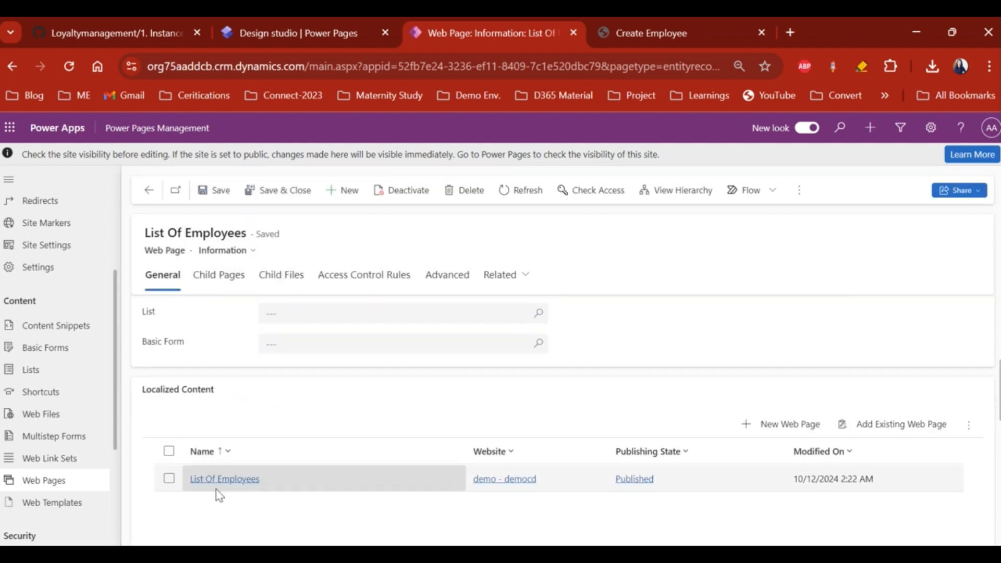
pyautogui.scroll(1, 425, 399)
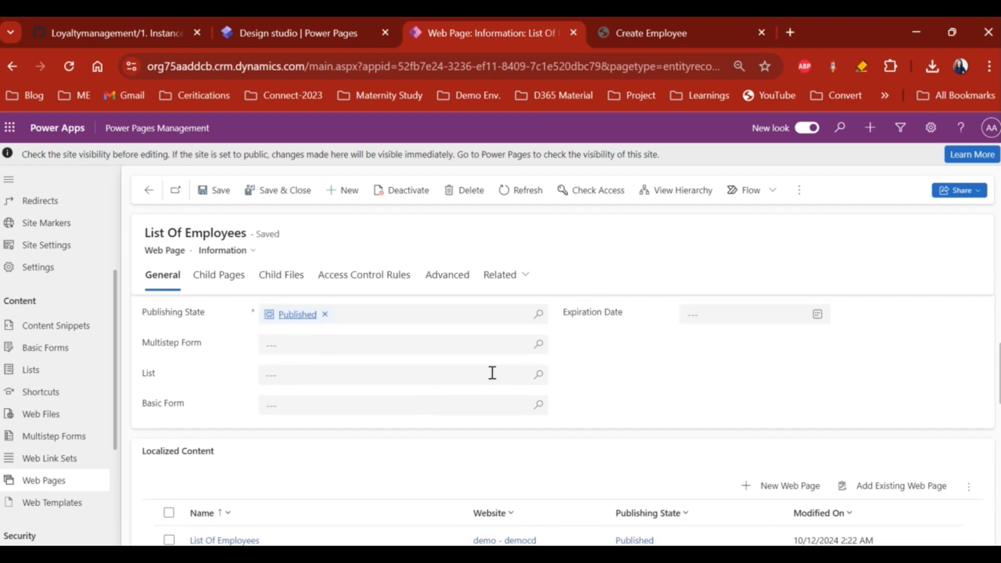
pyautogui.click(538, 376)
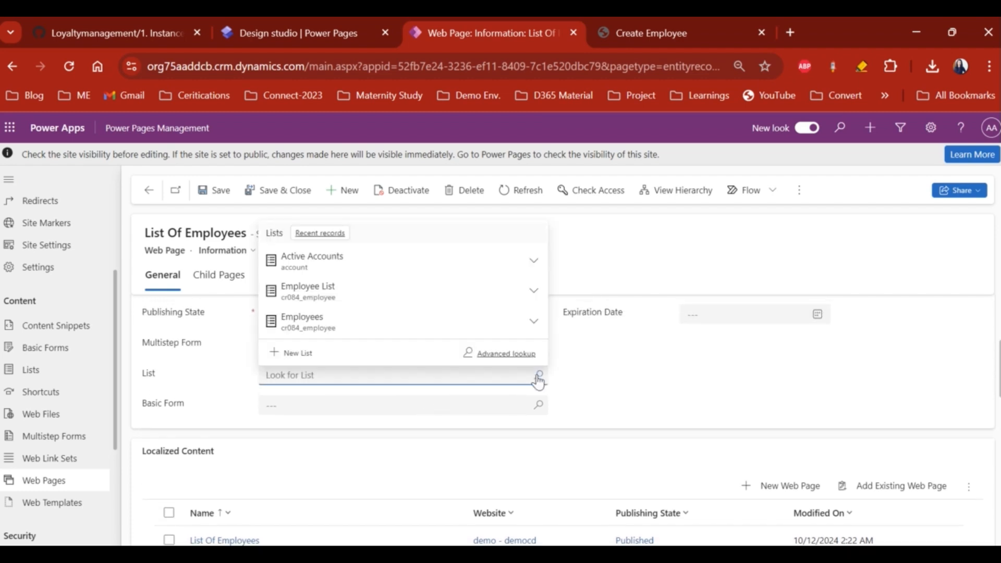
pyautogui.click(363, 292)
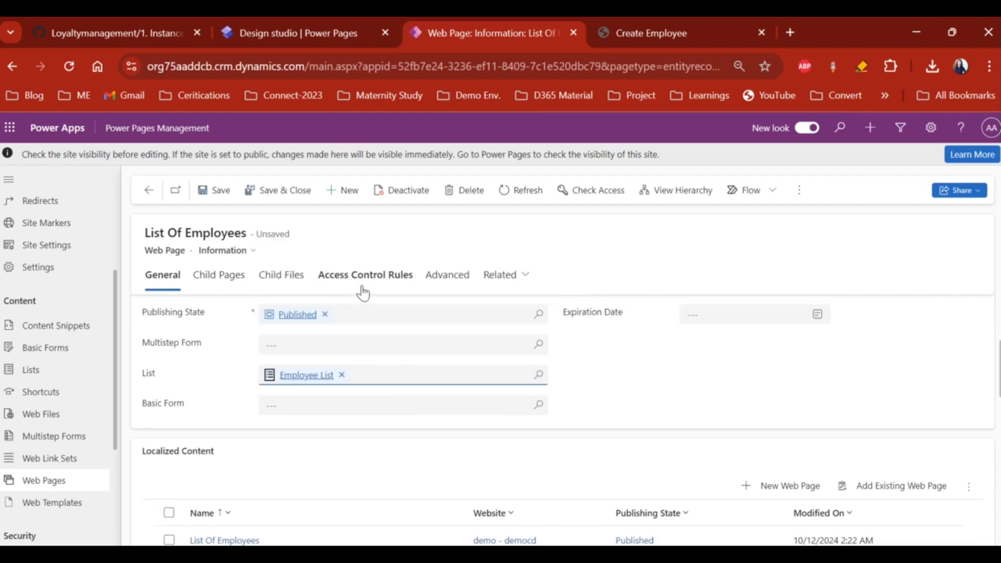
pyautogui.click(216, 190)
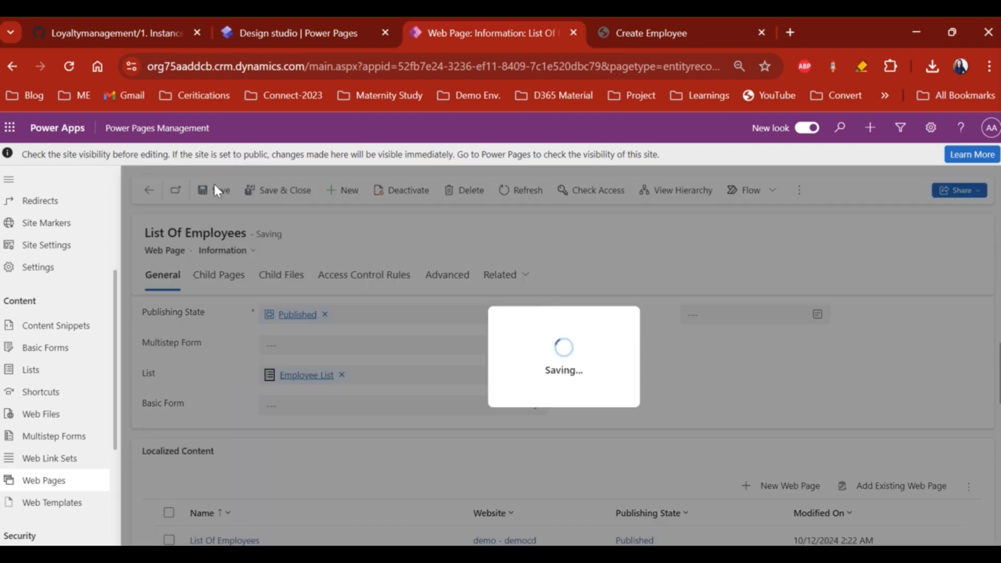
pyautogui.scroll(-1, 603, 375)
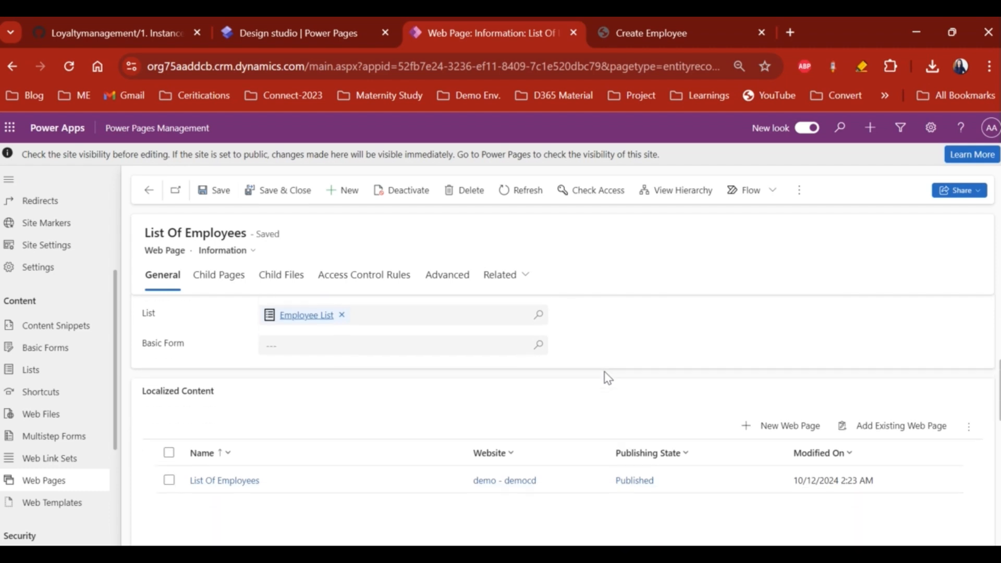
pyautogui.click(349, 478)
pyautogui.doubleClick(349, 473)
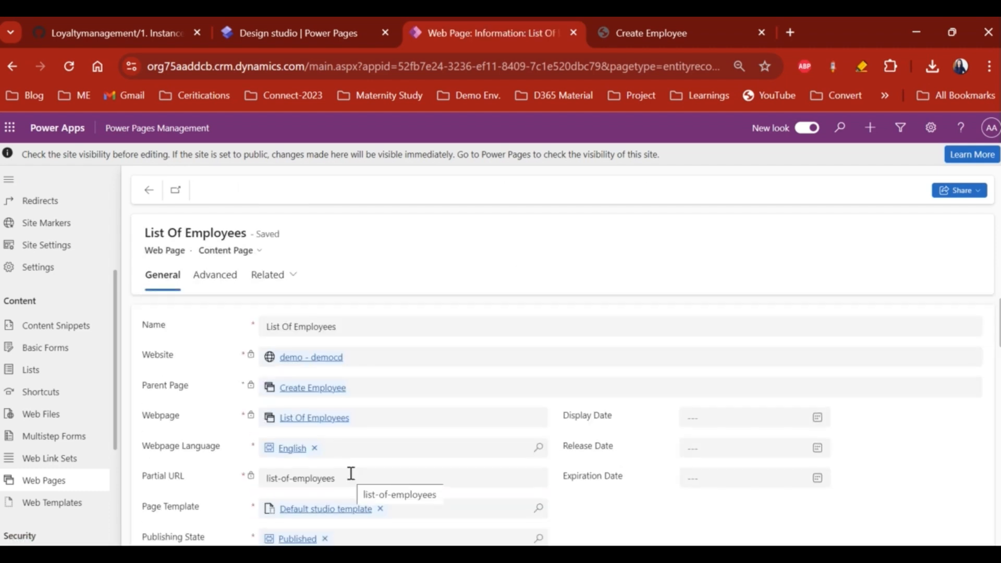
pyautogui.scroll(-2, 350, 476)
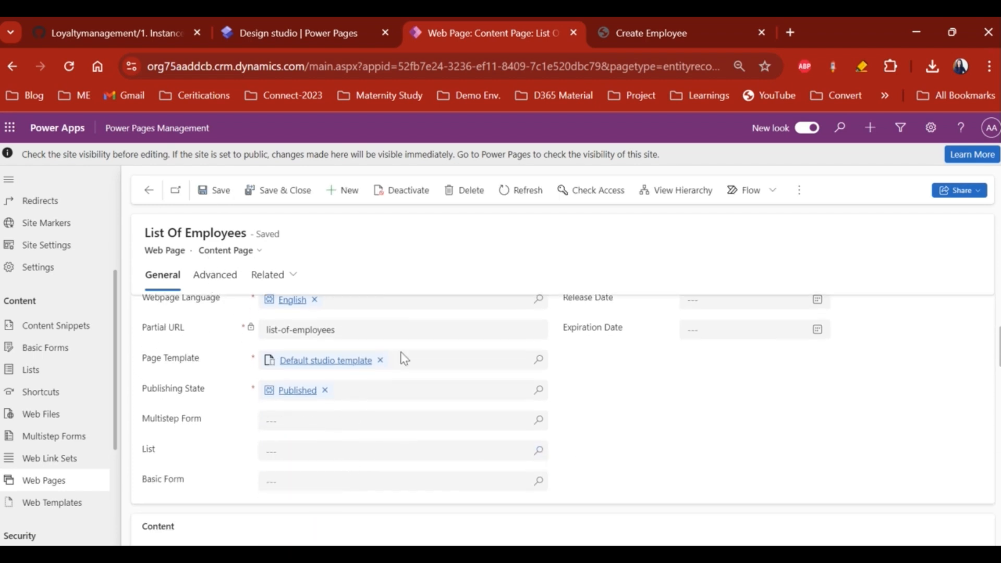
pyautogui.click(536, 450)
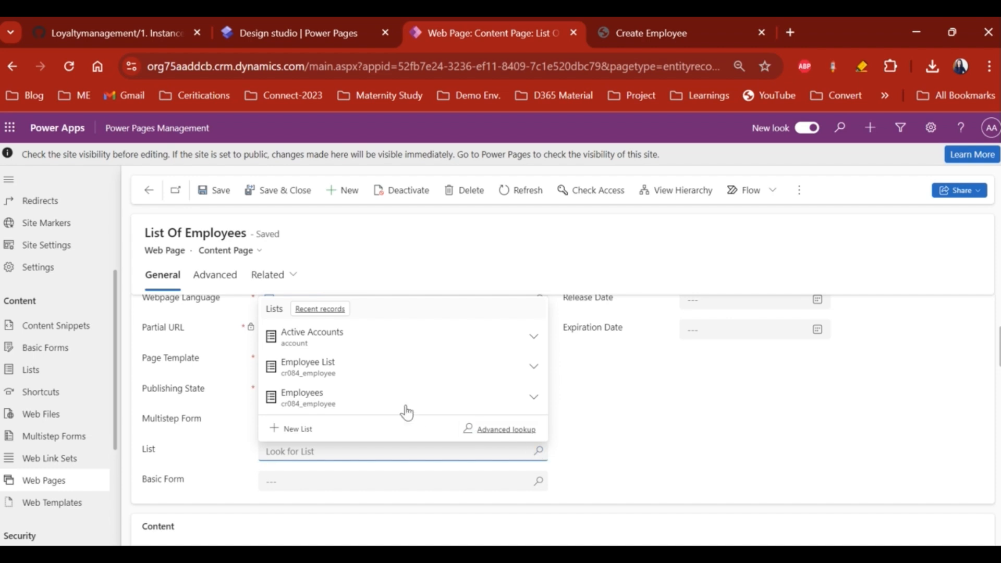
pyautogui.click(337, 368)
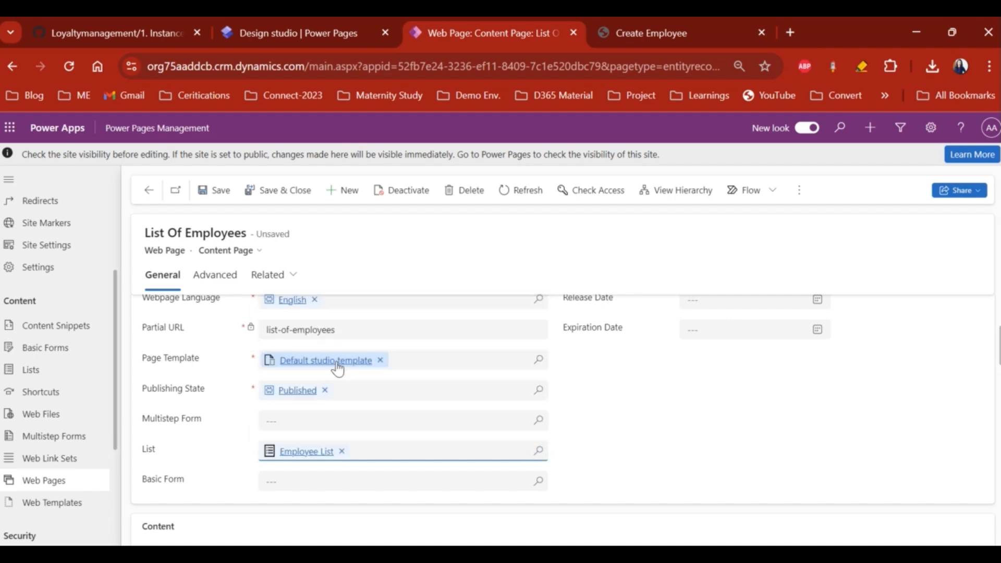
pyautogui.click(219, 191)
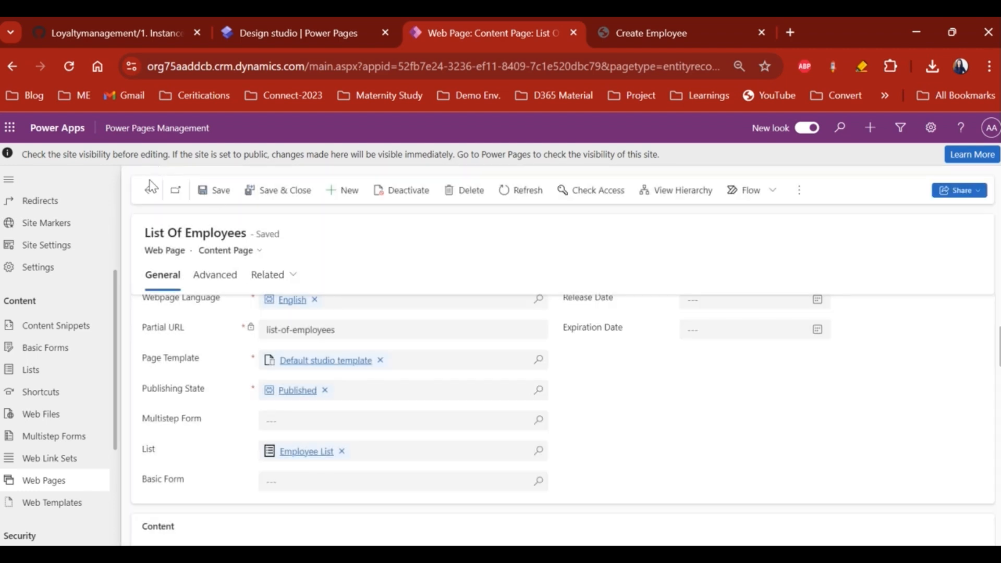
pyautogui.click(149, 191)
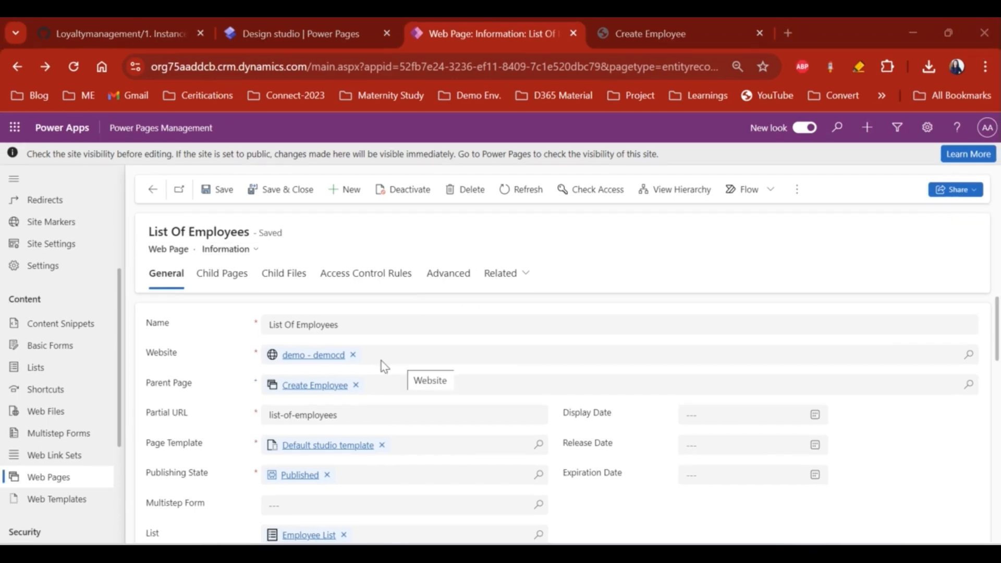
pyautogui.scroll(-5, 661, 506)
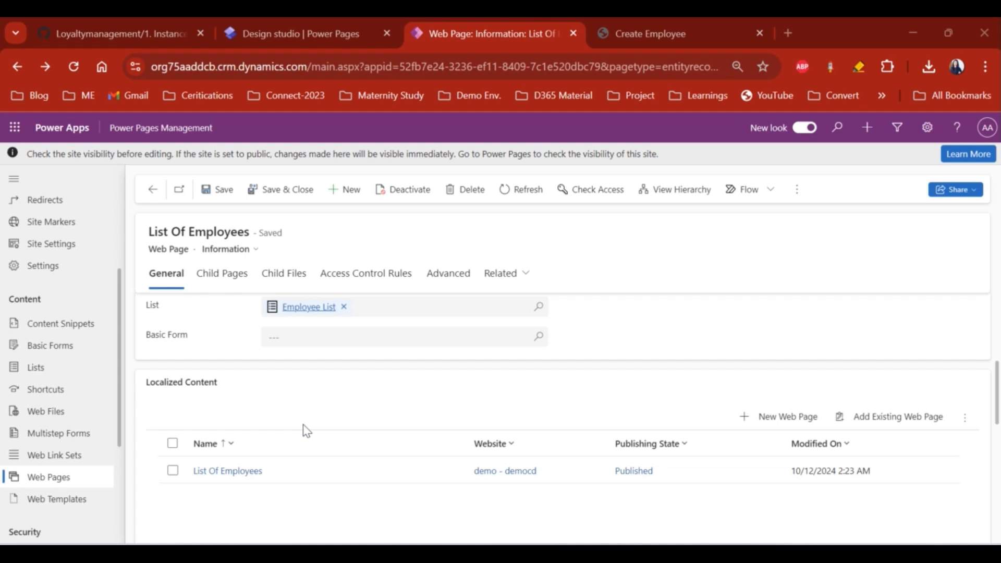
pyautogui.scroll(1, 306, 430)
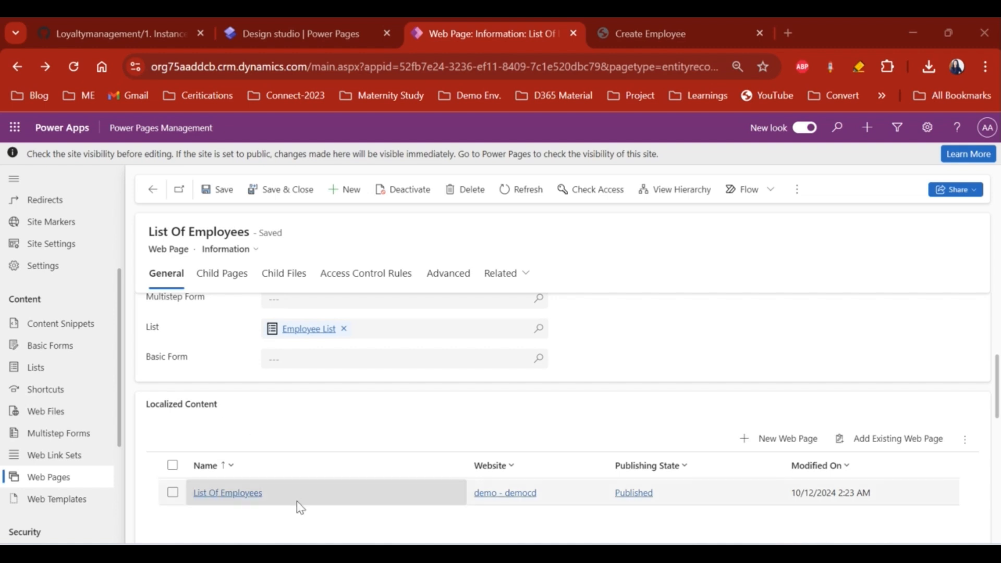
pyautogui.scroll(-1, 299, 521)
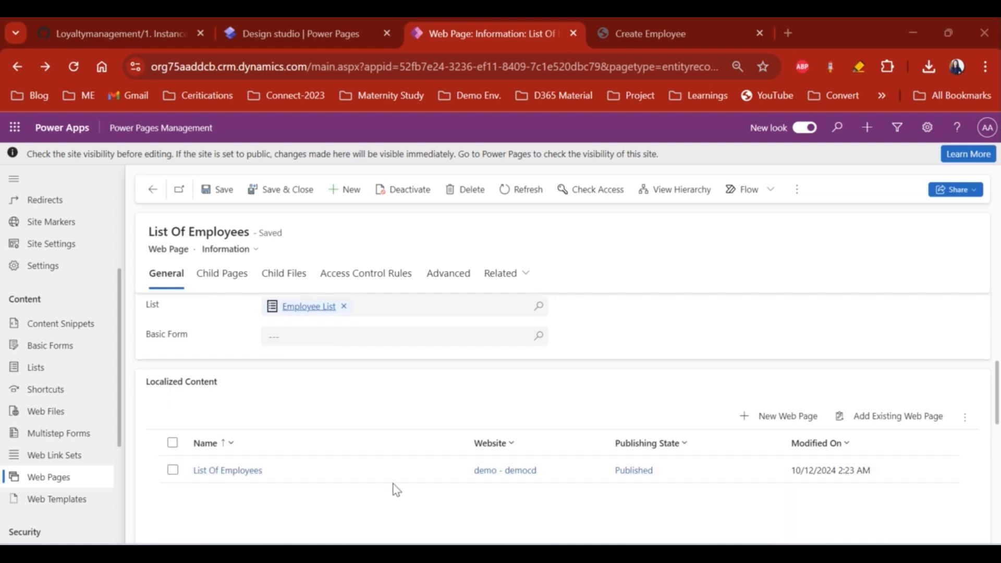
pyautogui.doubleClick(325, 473)
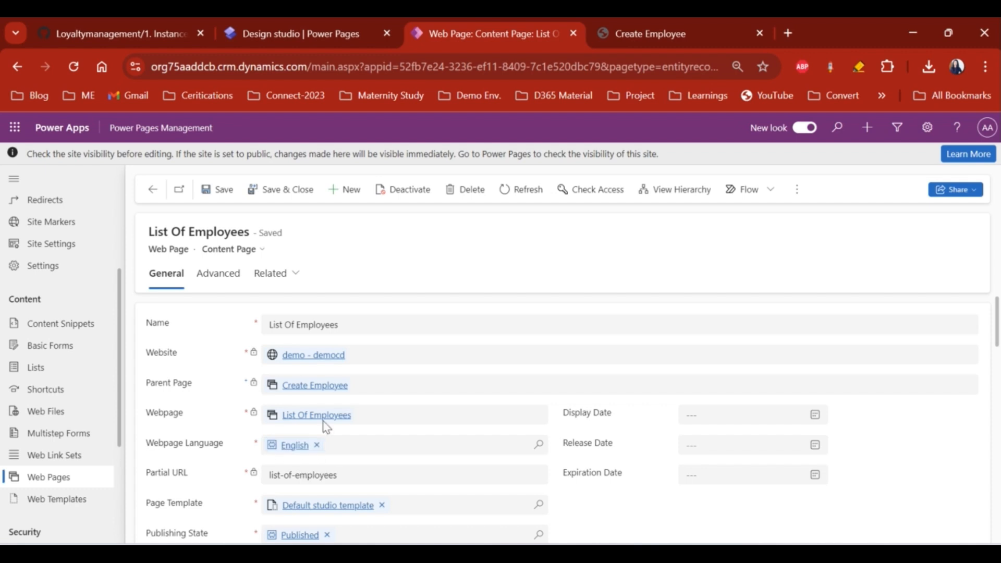
pyautogui.scroll(-2, 444, 467)
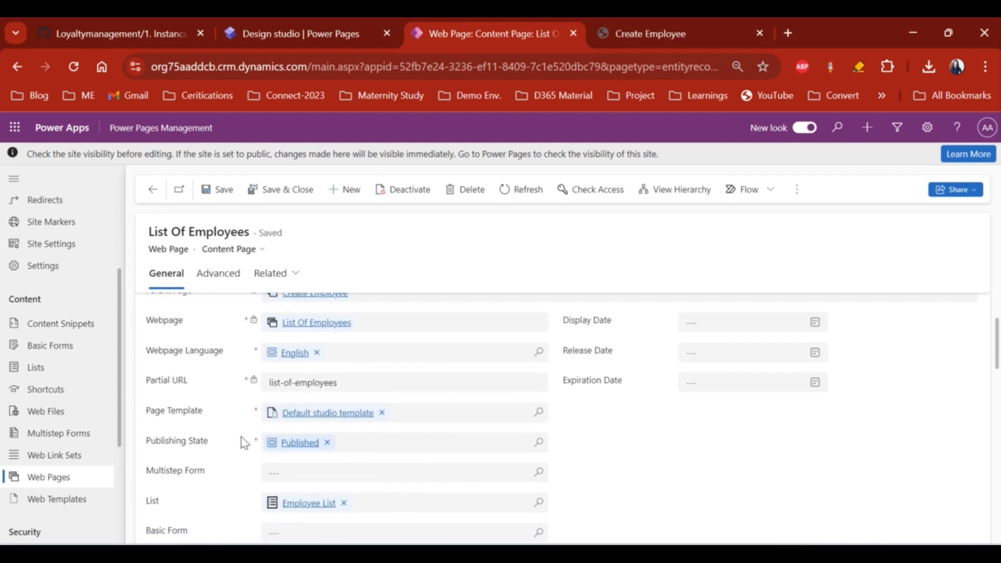
pyautogui.click(152, 189)
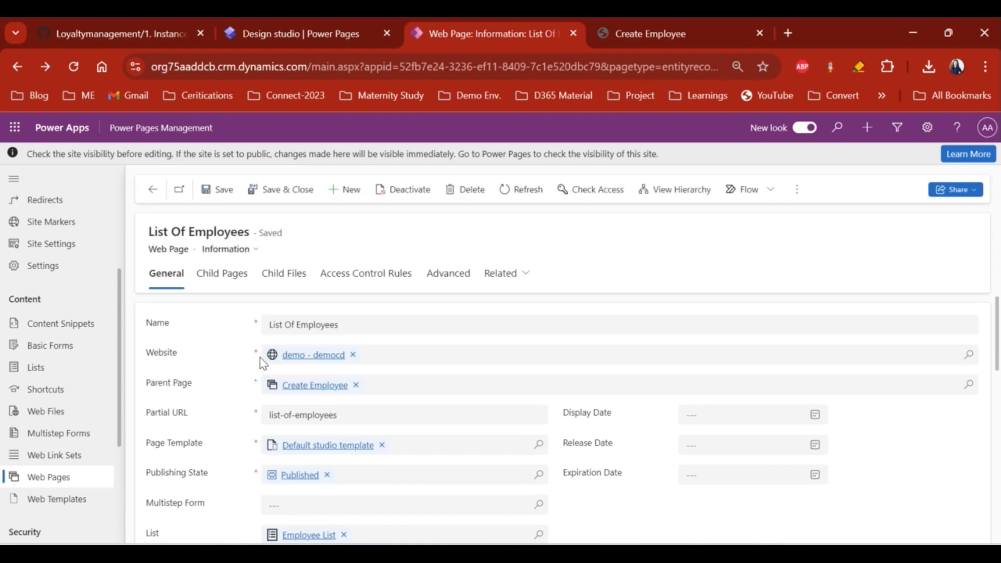
pyautogui.scroll(-4, 261, 362)
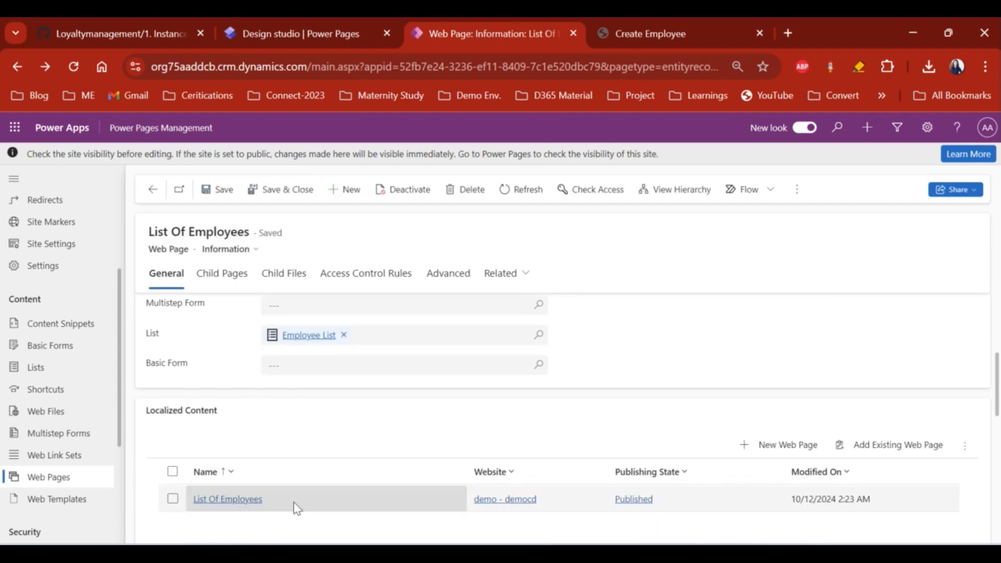
pyautogui.click(292, 501)
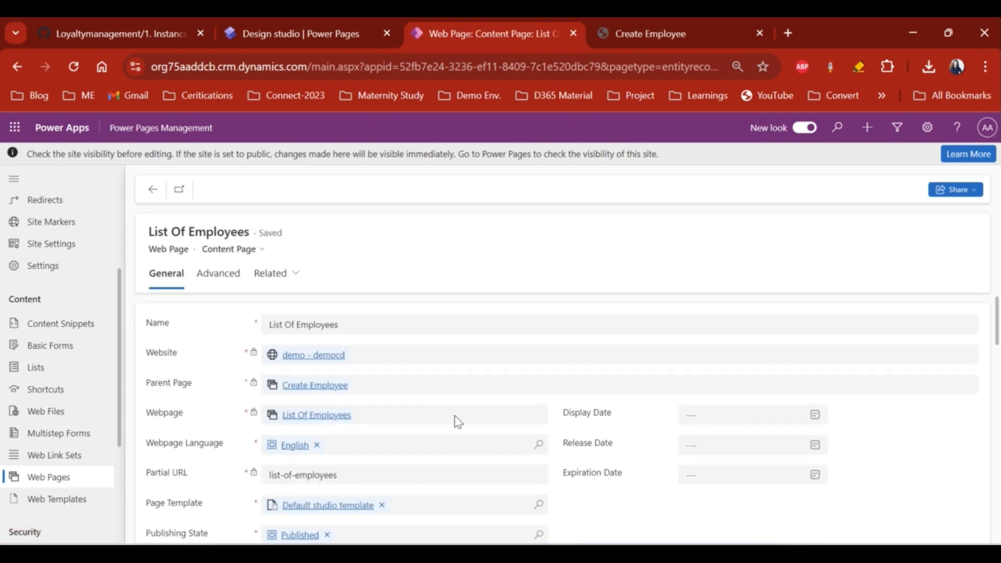
pyautogui.scroll(-5, 454, 417)
pyautogui.scroll(-1, 454, 416)
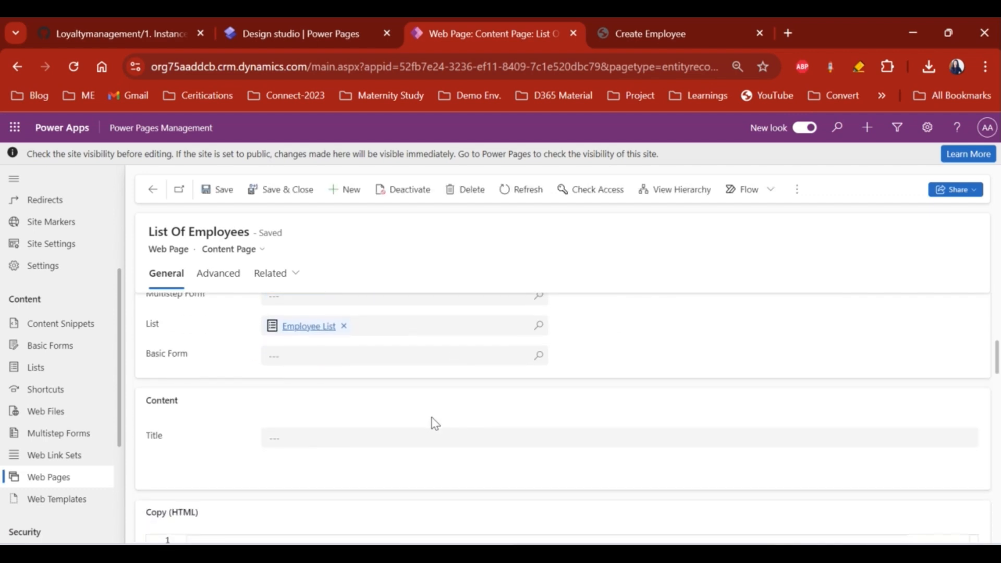
pyautogui.scroll(-2, 349, 413)
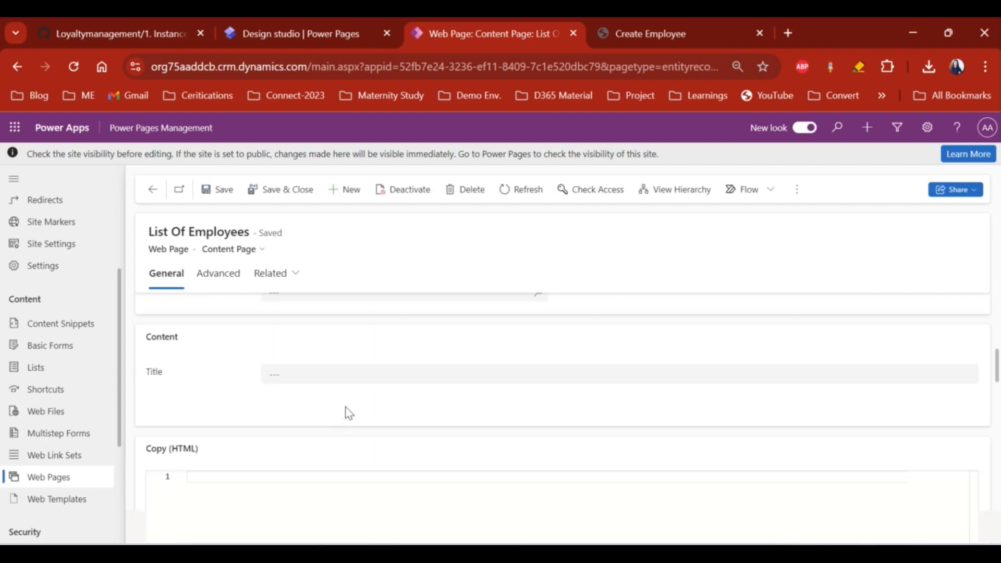
pyautogui.scroll(8, 349, 413)
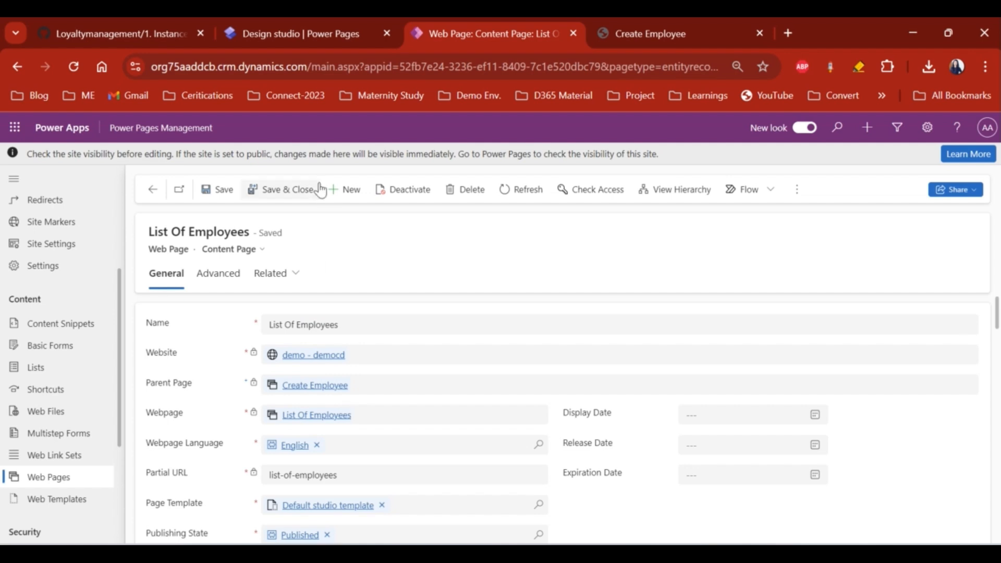
pyautogui.click(154, 191)
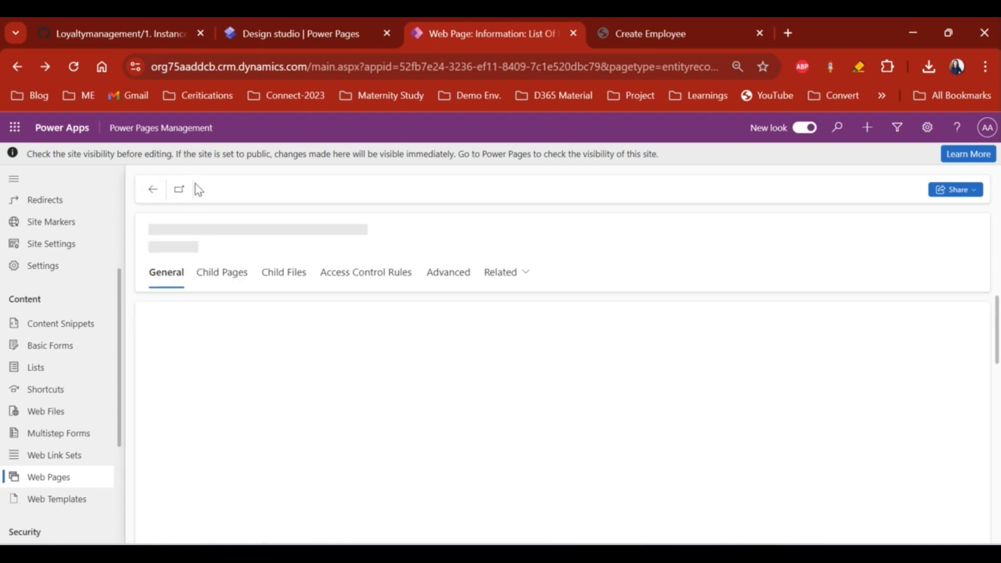
# - Reload the site in the design studio, confirming the 'Reload site?' prompt
pyautogui.click(289, 32)
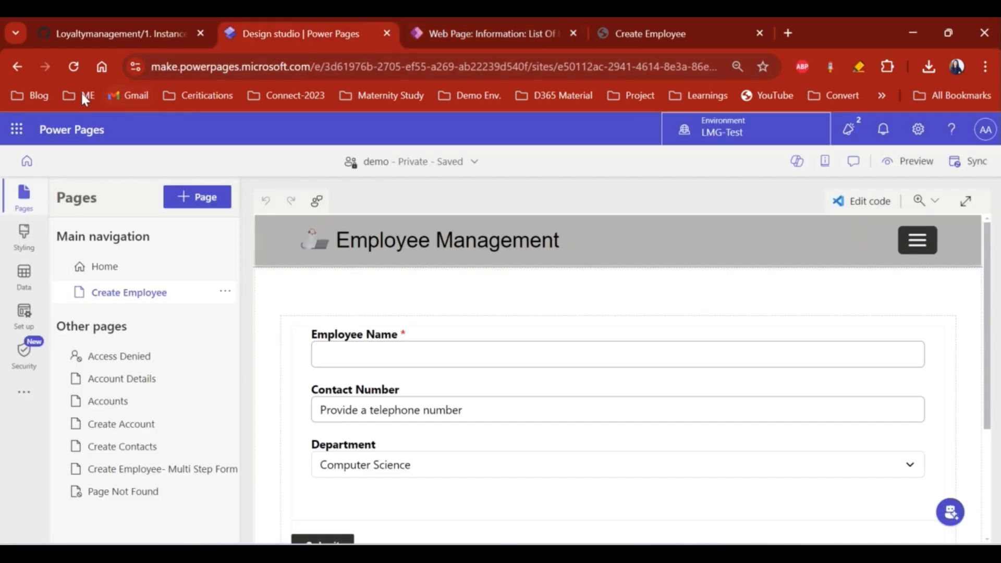
pyautogui.click(72, 73)
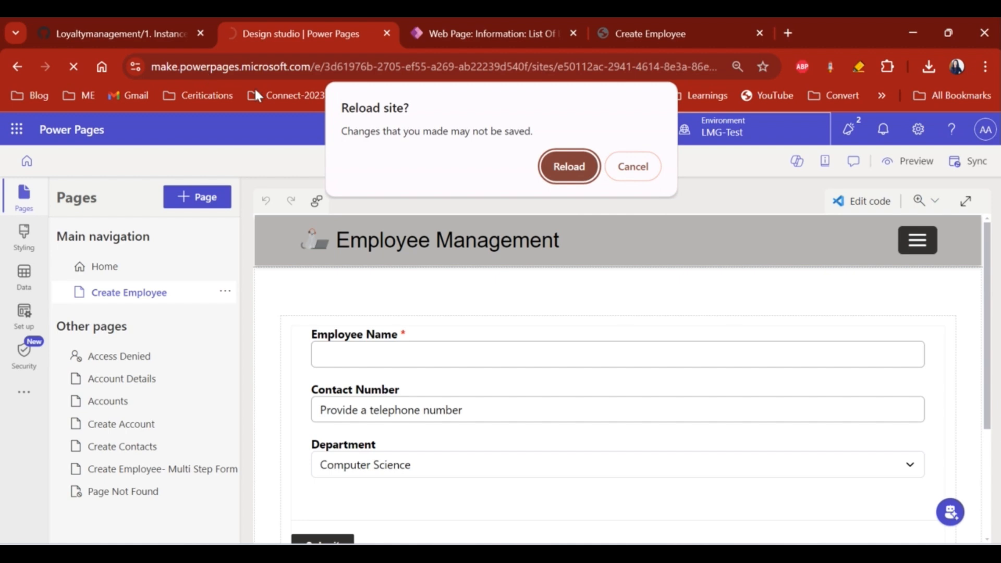
pyautogui.click(568, 167)
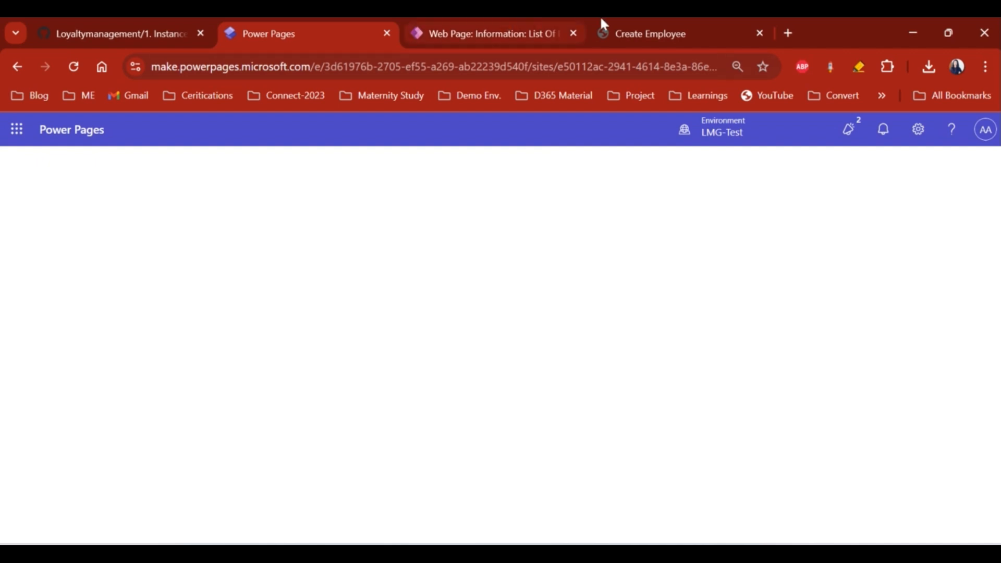
# - Open the Default web link set and show its Home and Create Employee links
pyautogui.click(477, 31)
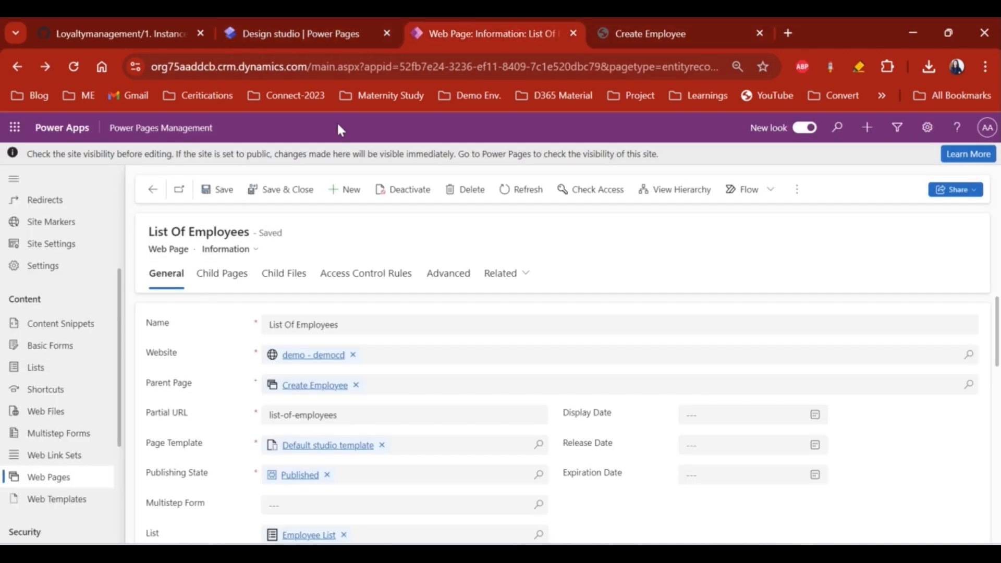
pyautogui.click(55, 459)
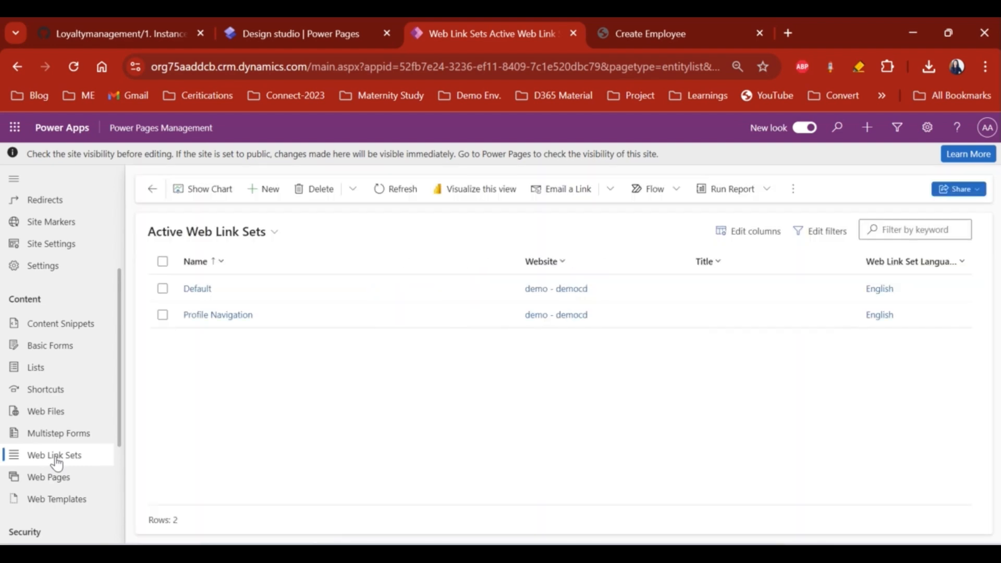
pyautogui.click(323, 290)
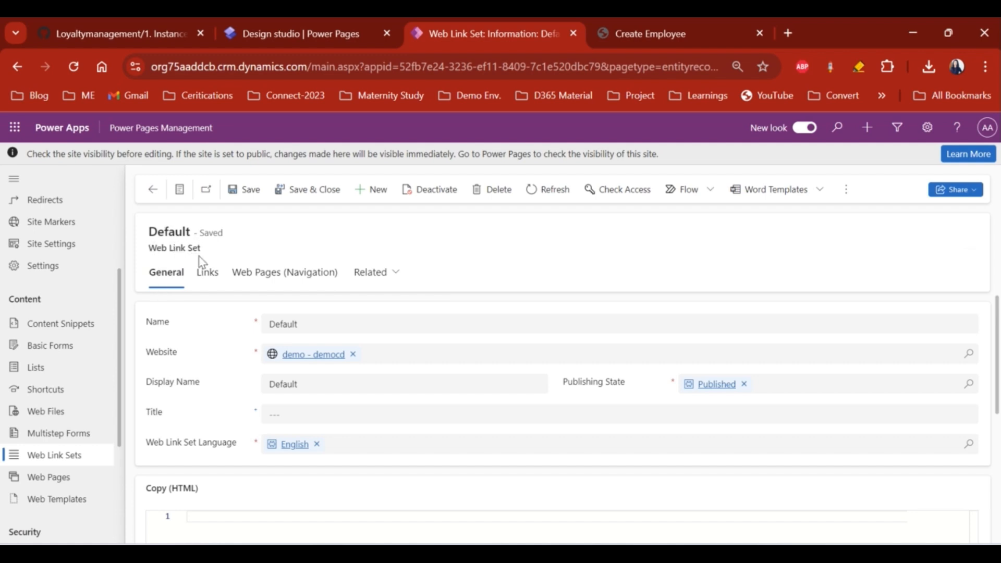
pyautogui.click(207, 275)
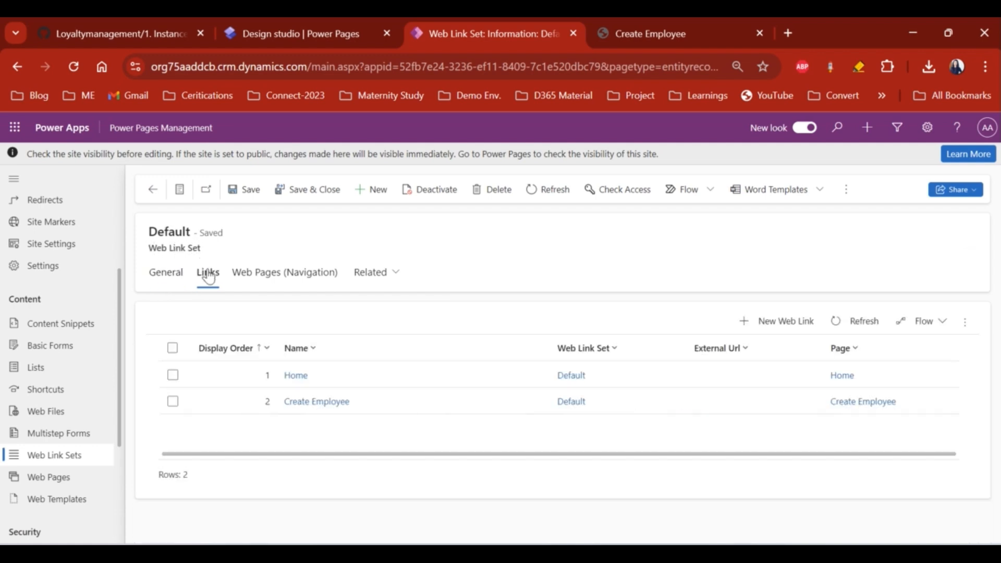
# - Compare the live portal's navigation with the Default web link set's links
pyautogui.click(666, 23)
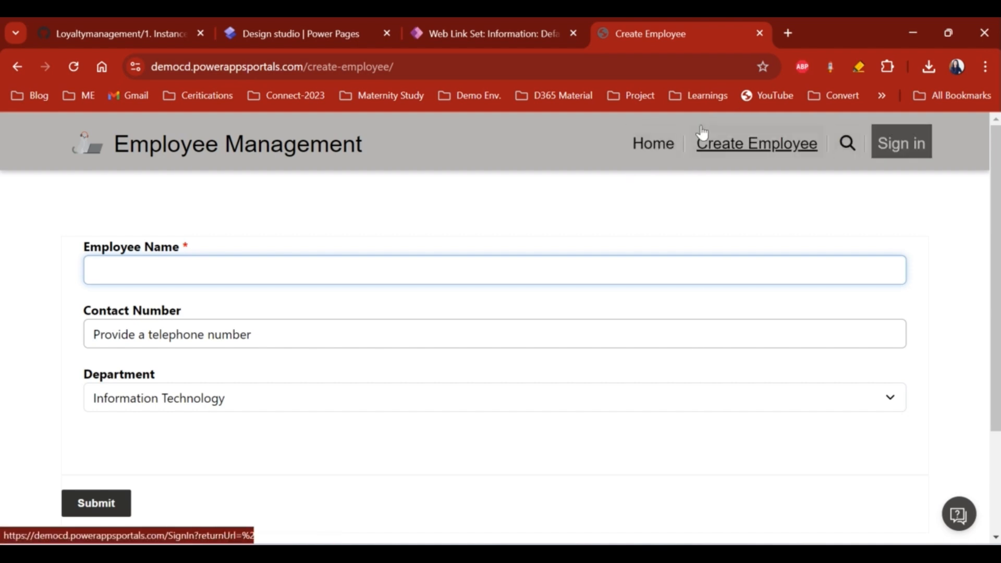
pyautogui.click(522, 34)
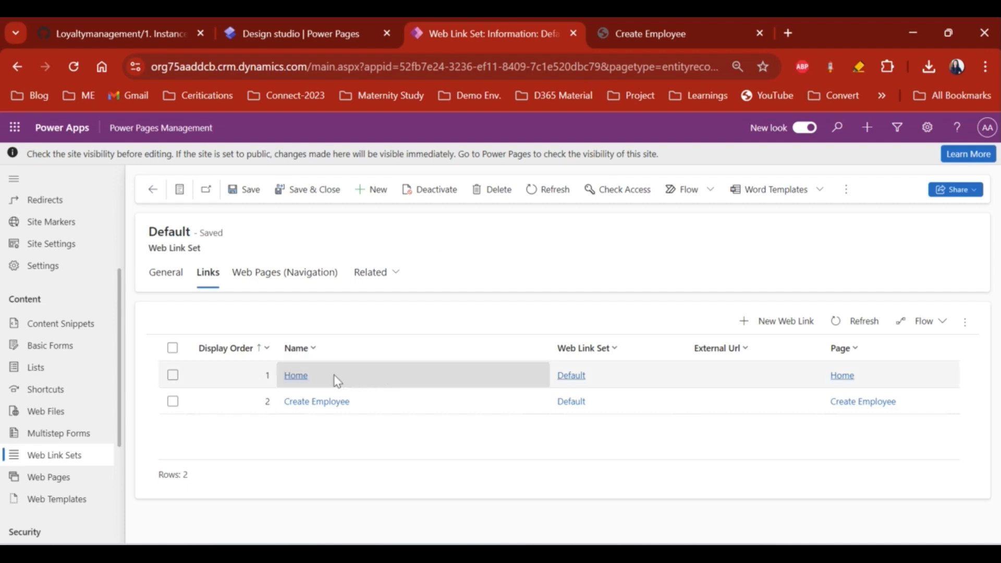
pyautogui.click(681, 33)
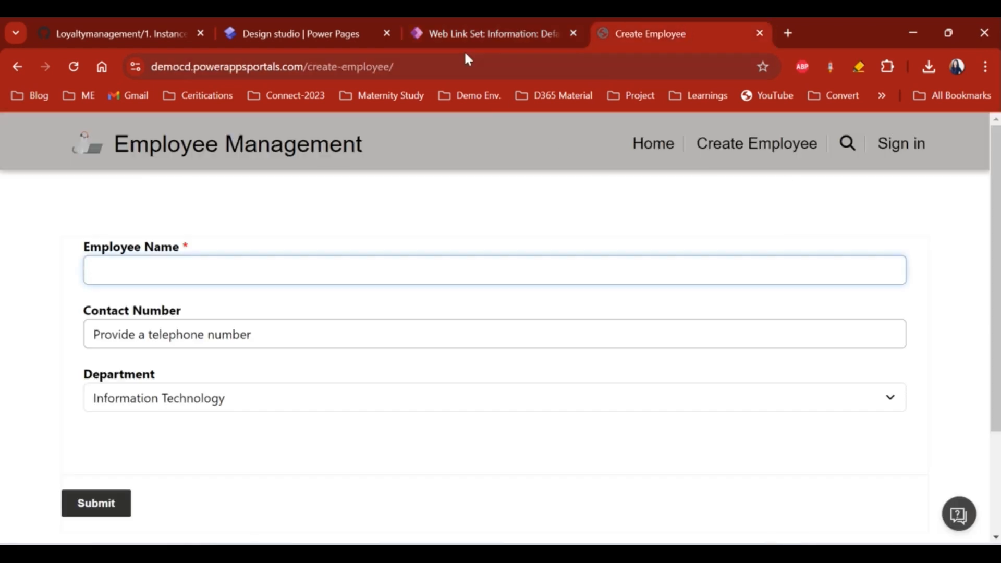
pyautogui.click(463, 34)
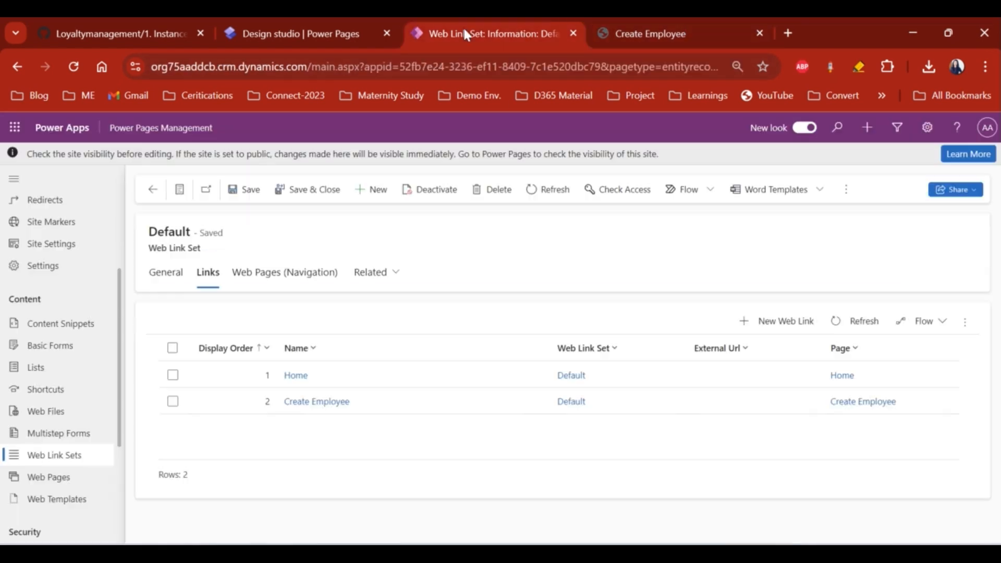
pyautogui.click(767, 321)
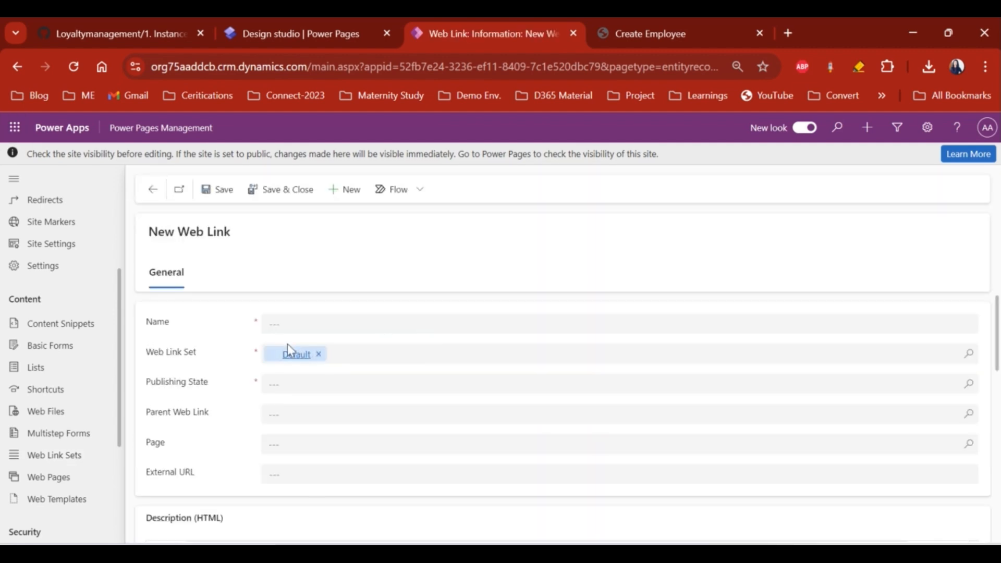
pyautogui.click(294, 324)
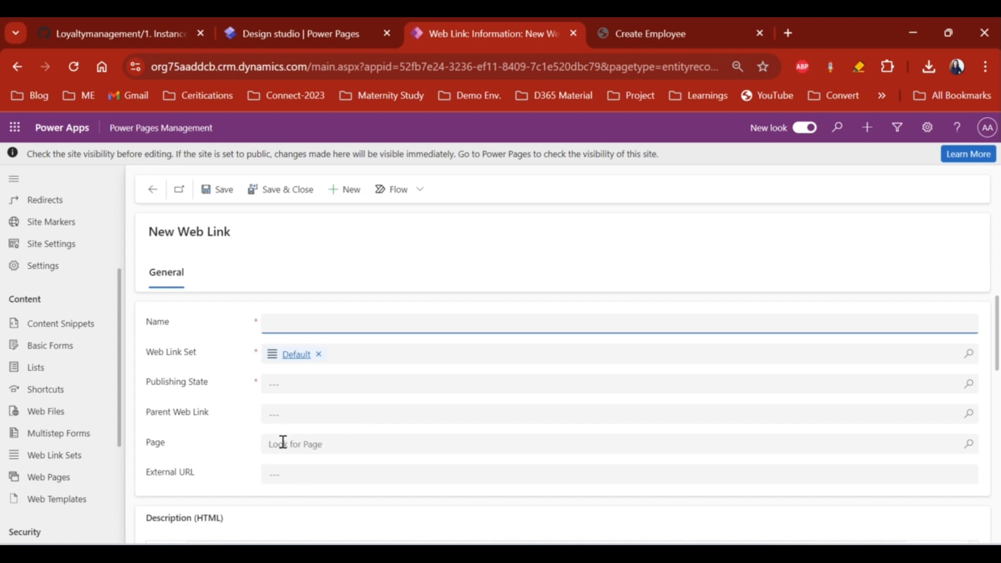
pyautogui.click(151, 189)
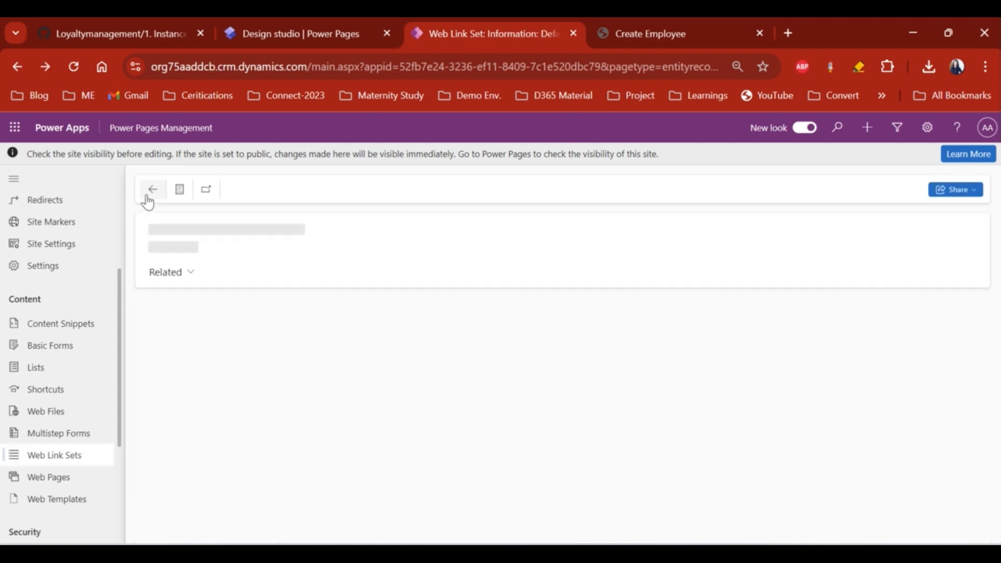
pyautogui.click(429, 409)
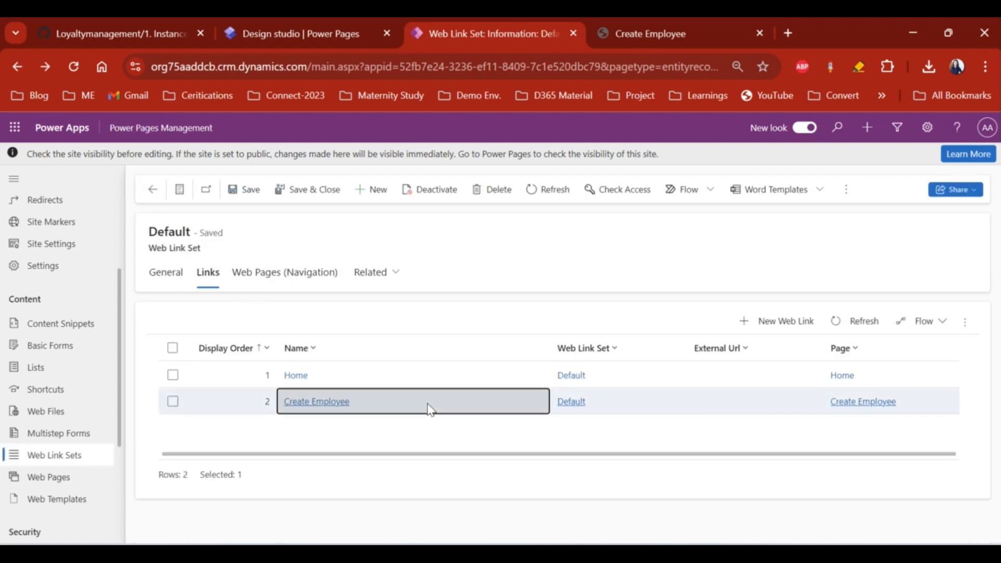
pyautogui.click(429, 408)
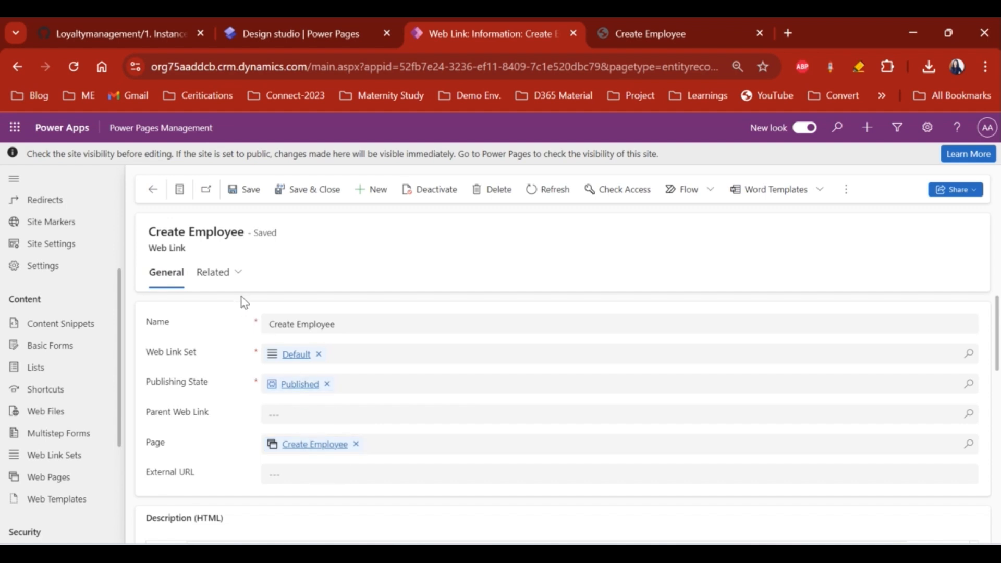
pyautogui.click(154, 190)
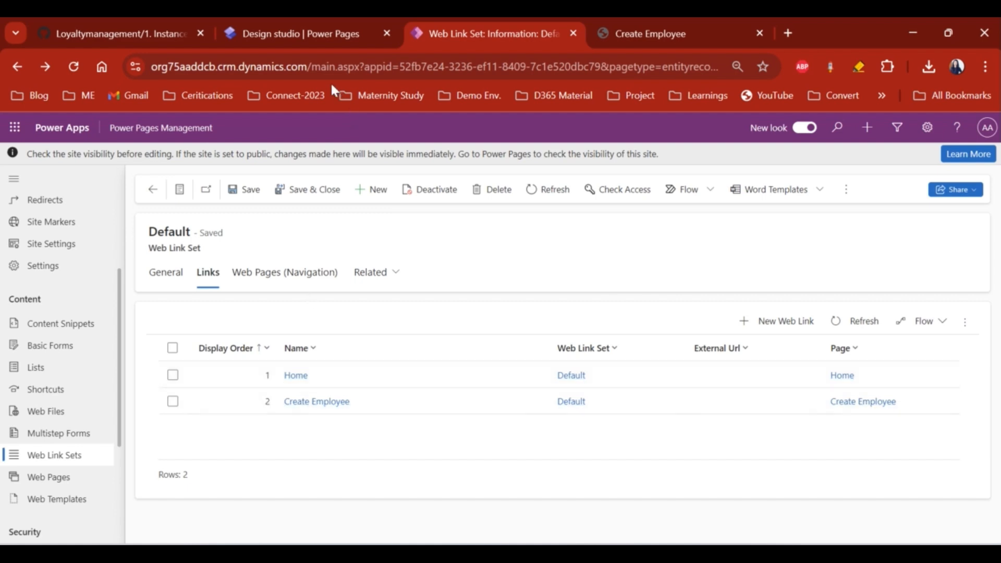
# - Promote List Of Employees from a Create Employee subpage to a top-level page
pyautogui.click(317, 34)
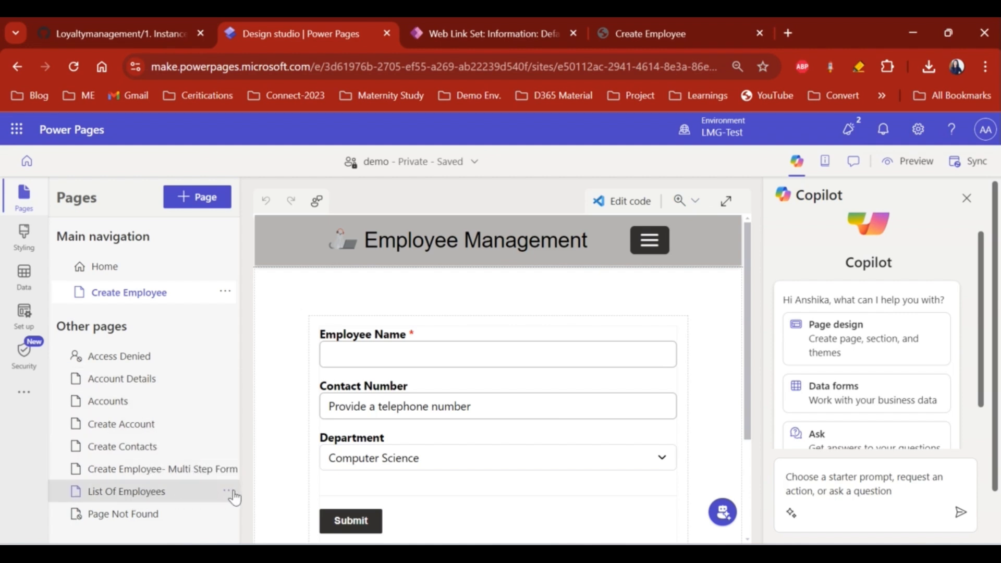
pyautogui.click(230, 492)
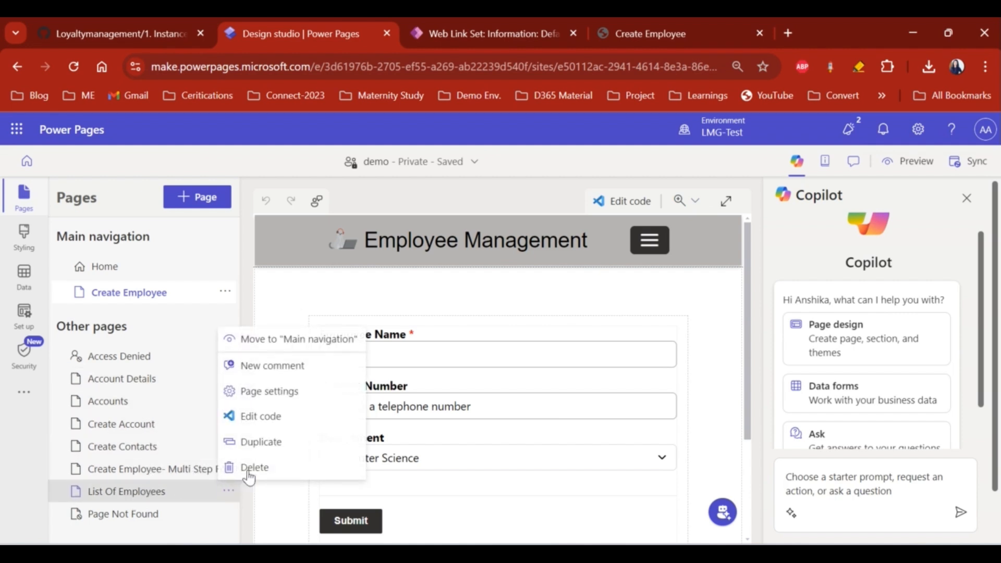
pyautogui.click(299, 340)
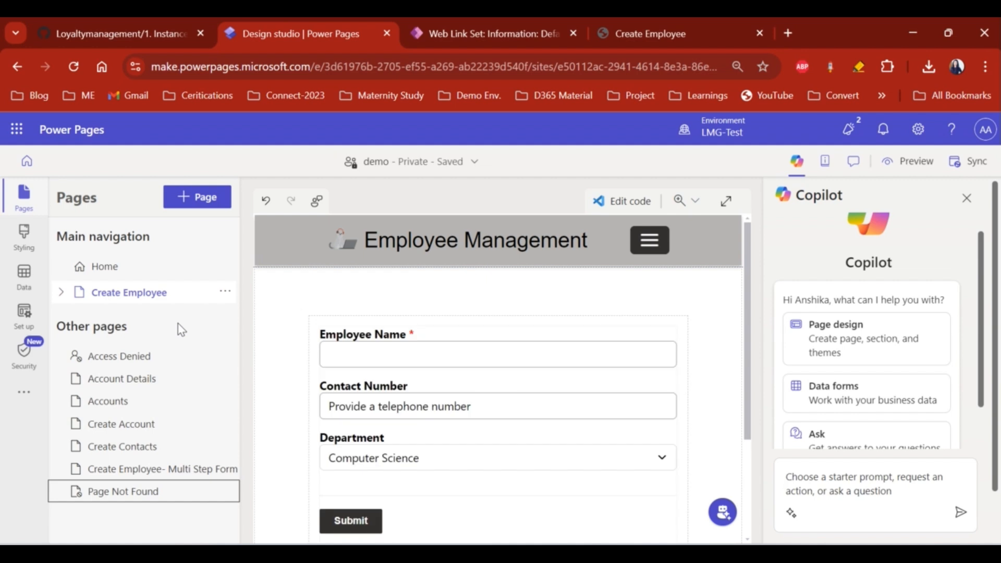
pyautogui.click(62, 293)
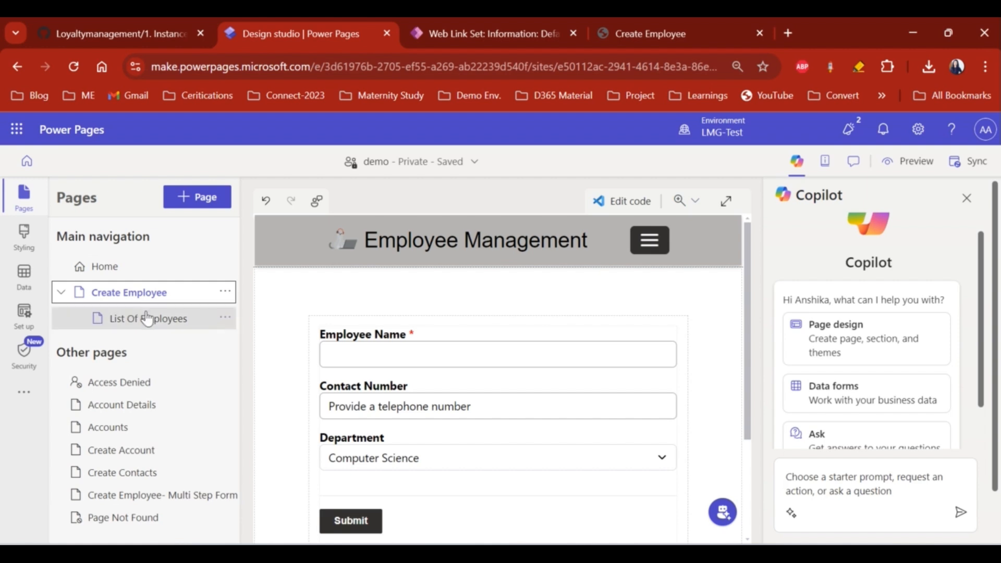
pyautogui.click(226, 318)
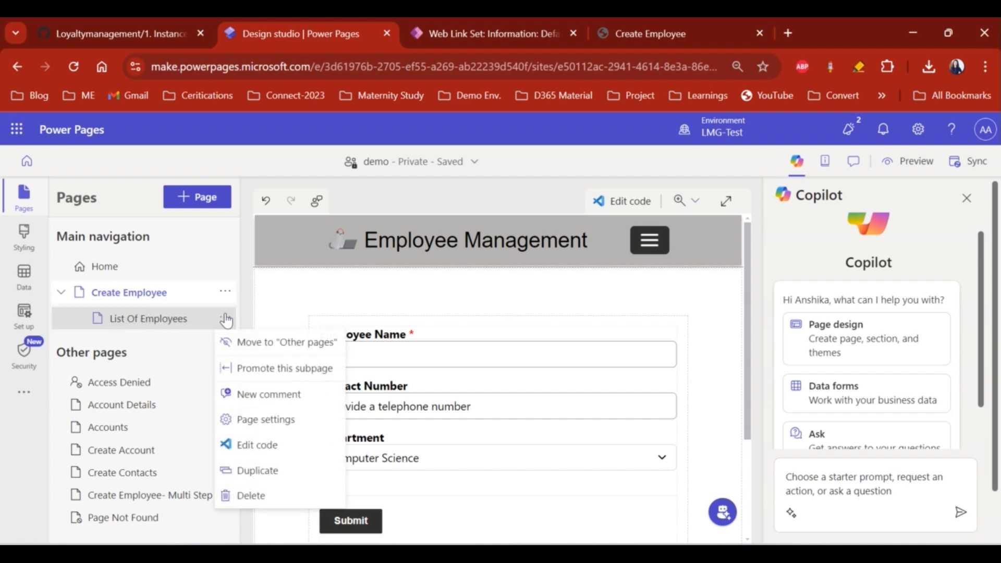
pyautogui.click(259, 369)
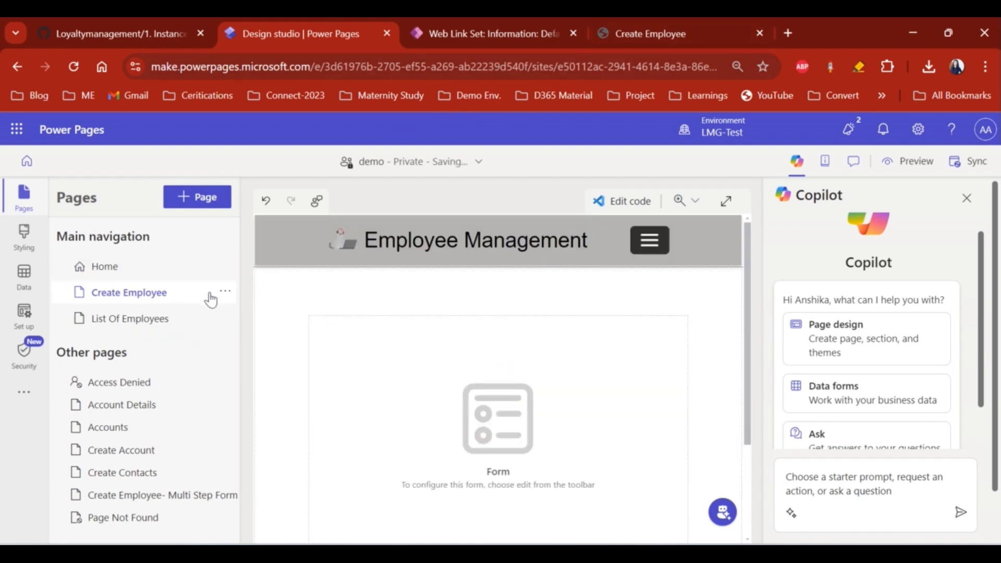
# - Review the List Of Employees page settings and close them without changes
pyautogui.click(224, 318)
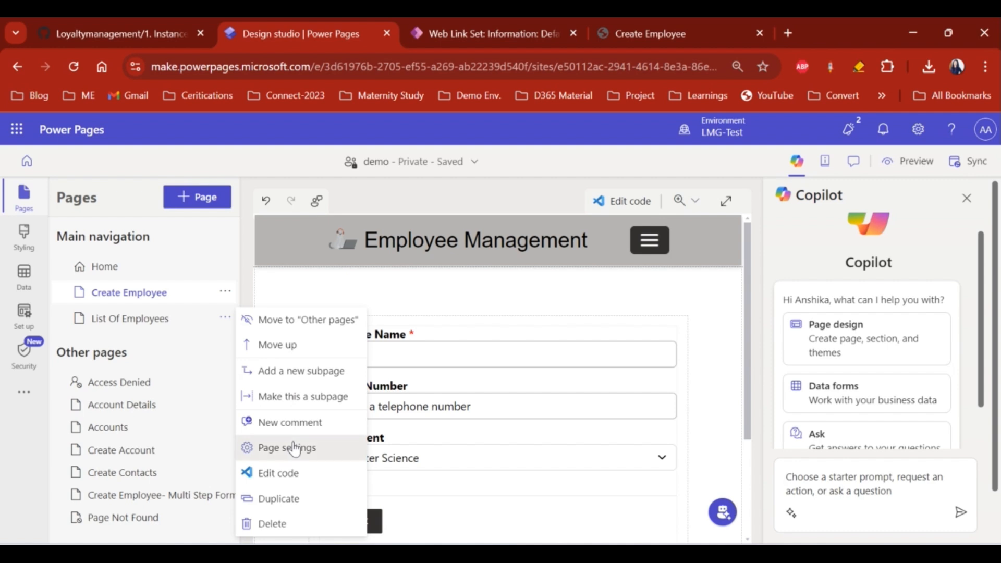
pyautogui.click(295, 447)
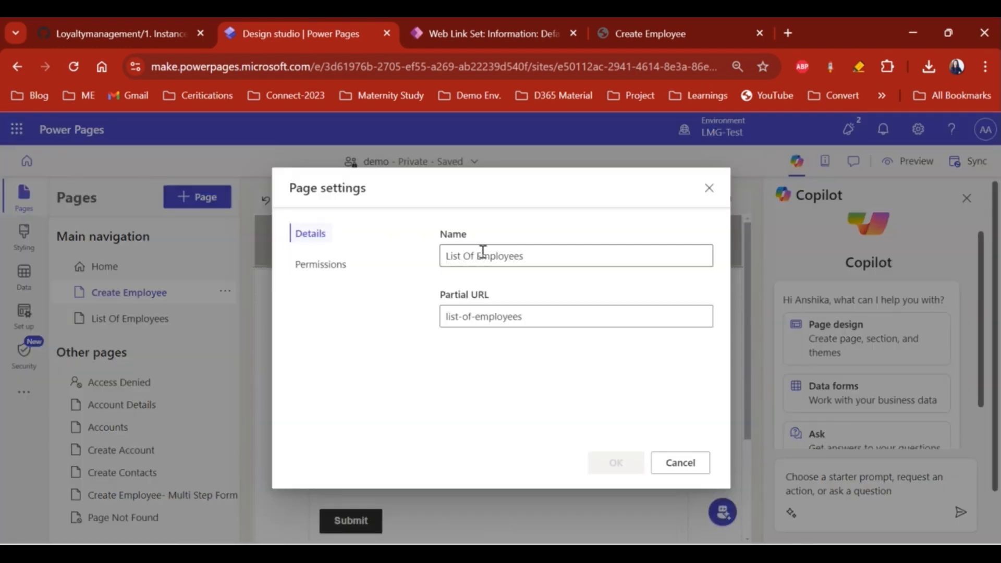
pyautogui.tripleClick(482, 254)
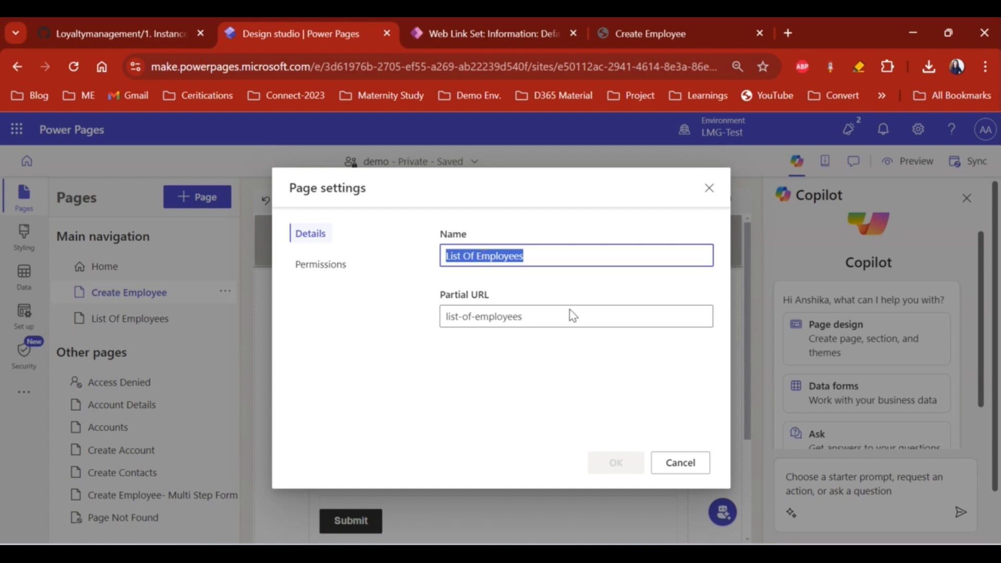
pyautogui.click(694, 463)
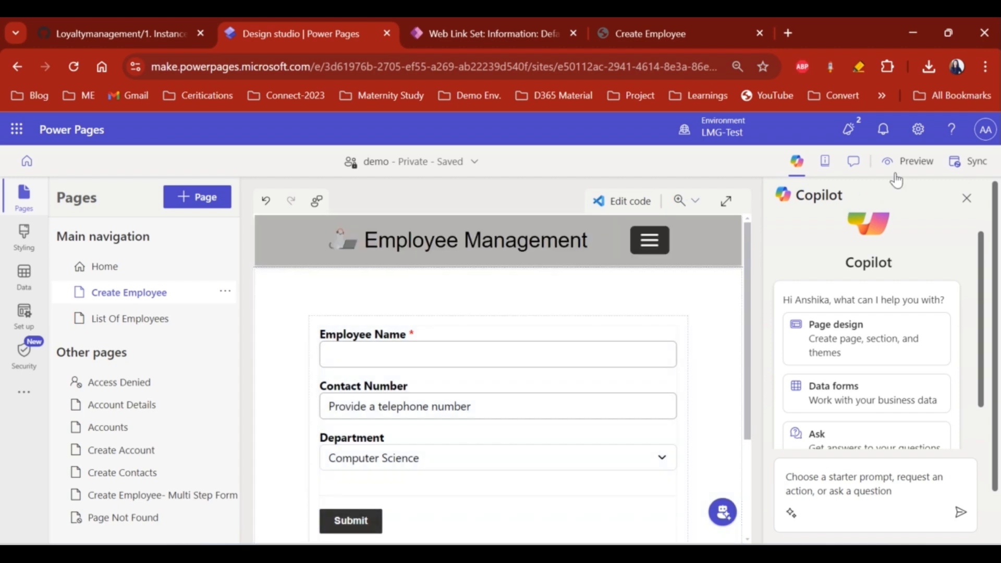
# - Inspect the Create Employee web link record in the Default set, then return to the studio
pyautogui.click(512, 35)
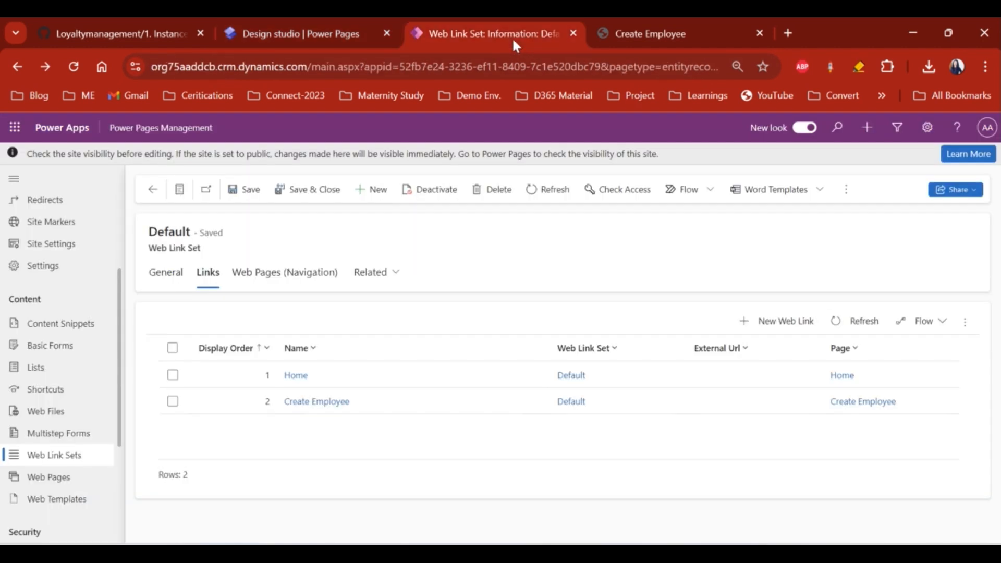
pyautogui.doubleClick(398, 409)
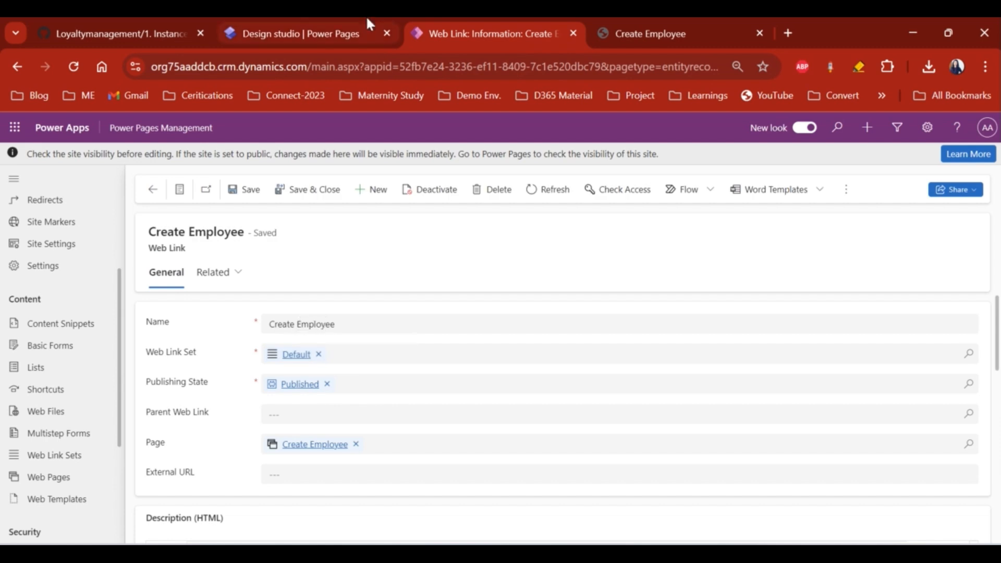
pyautogui.click(314, 27)
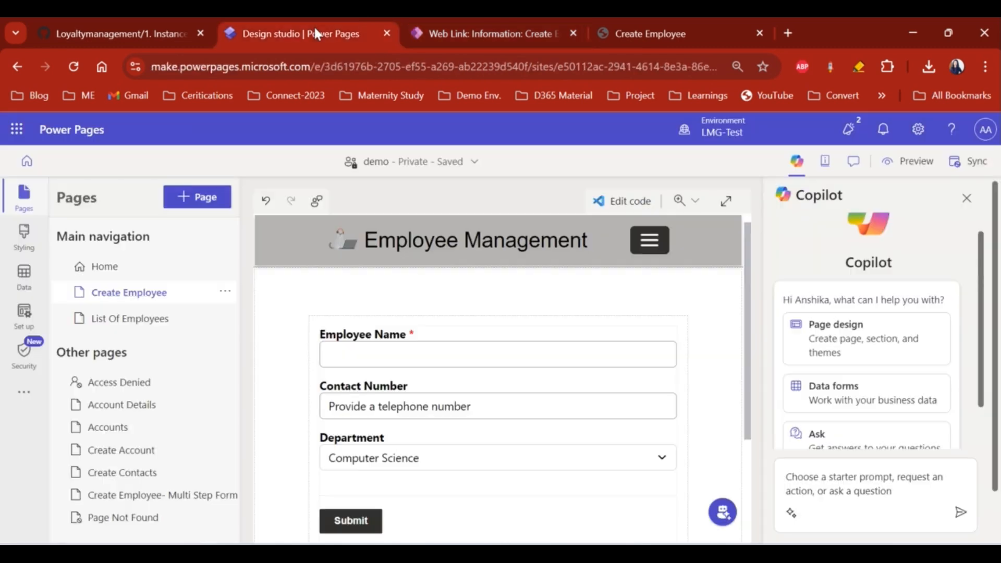
# - Close the Copilot panel and sync the site configuration in the design studio
pyautogui.click(966, 198)
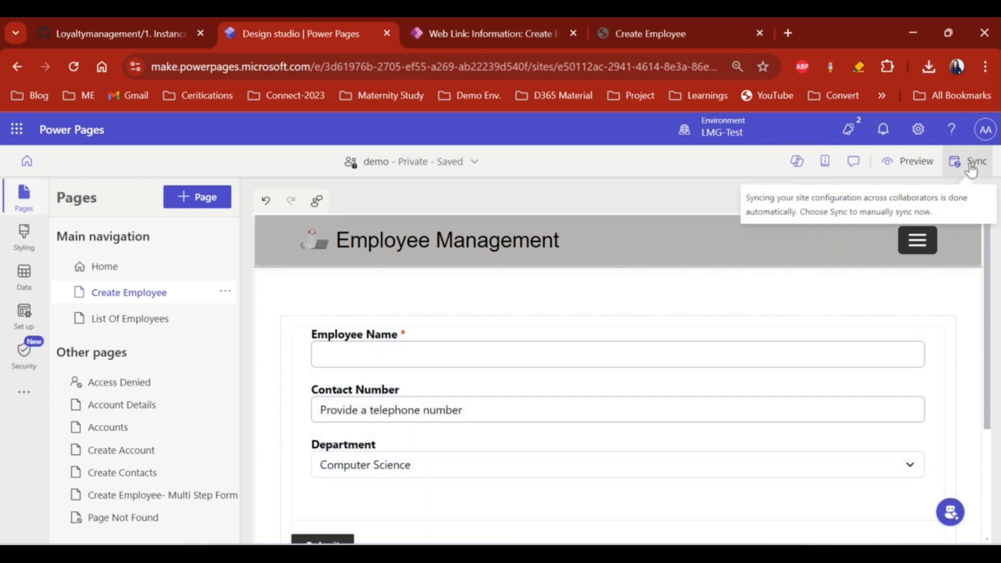
pyautogui.click(971, 167)
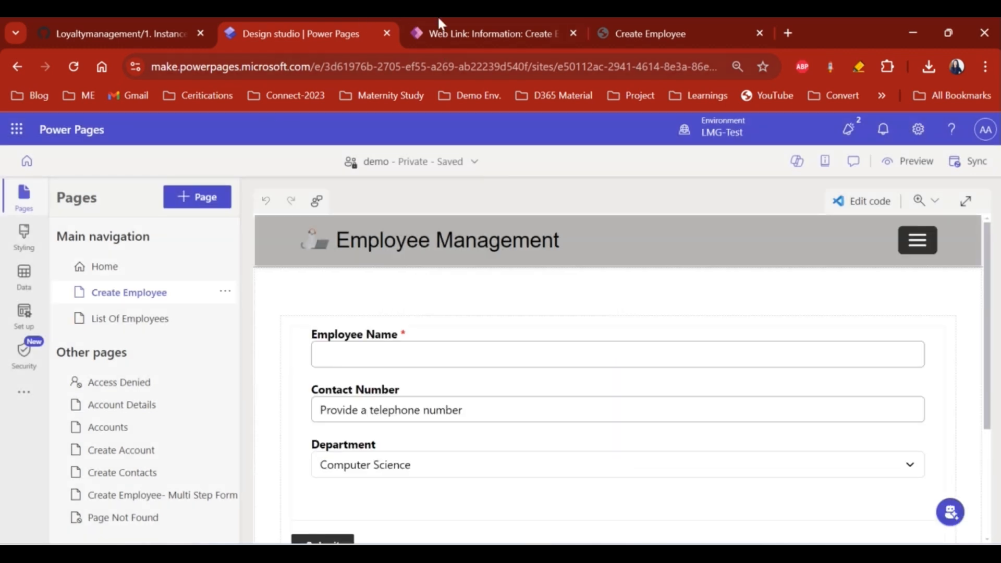
pyautogui.click(497, 21)
# - Reload the Create Employee web link record and return to the Default web link set's links
pyautogui.click(74, 76)
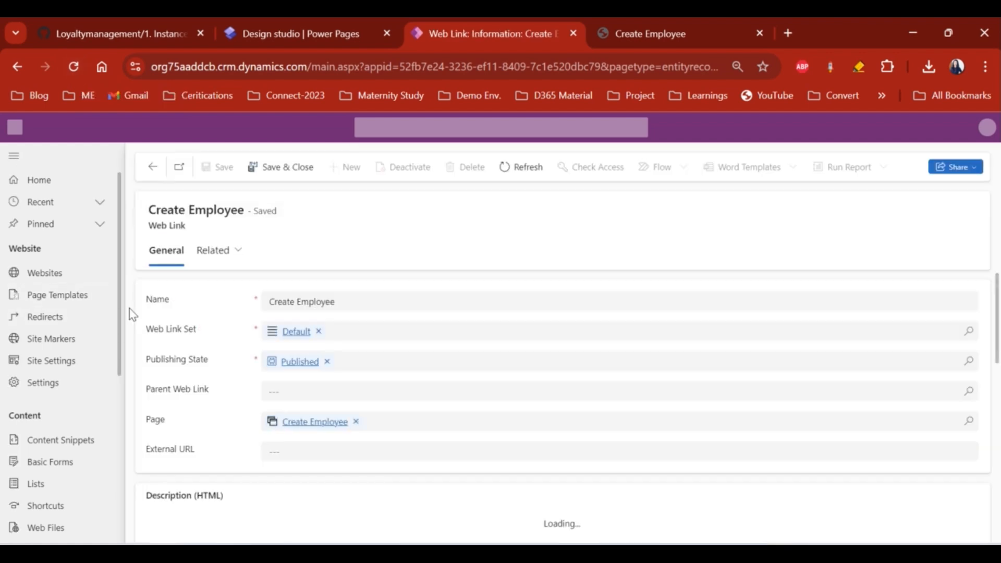
pyautogui.click(152, 167)
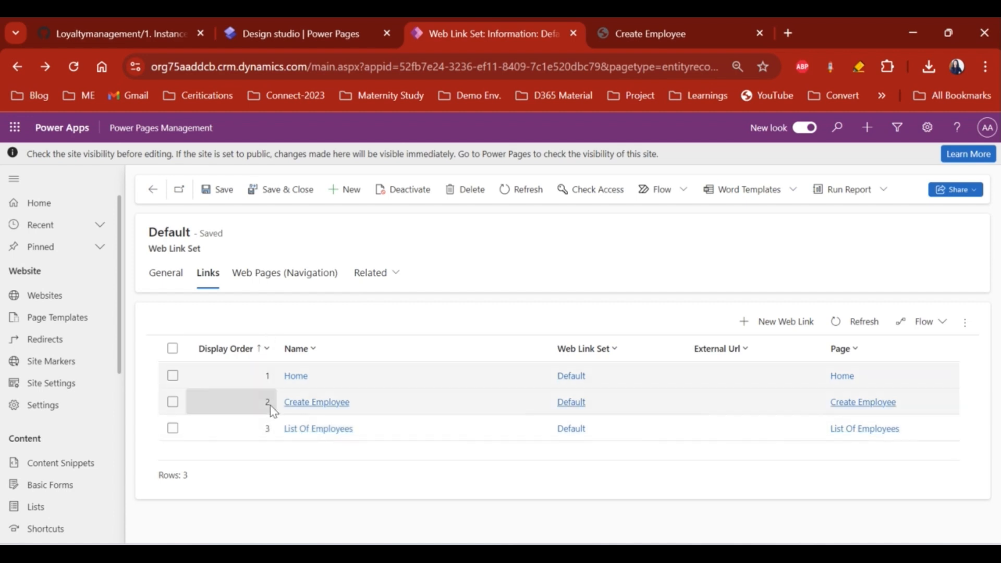
pyautogui.click(692, 29)
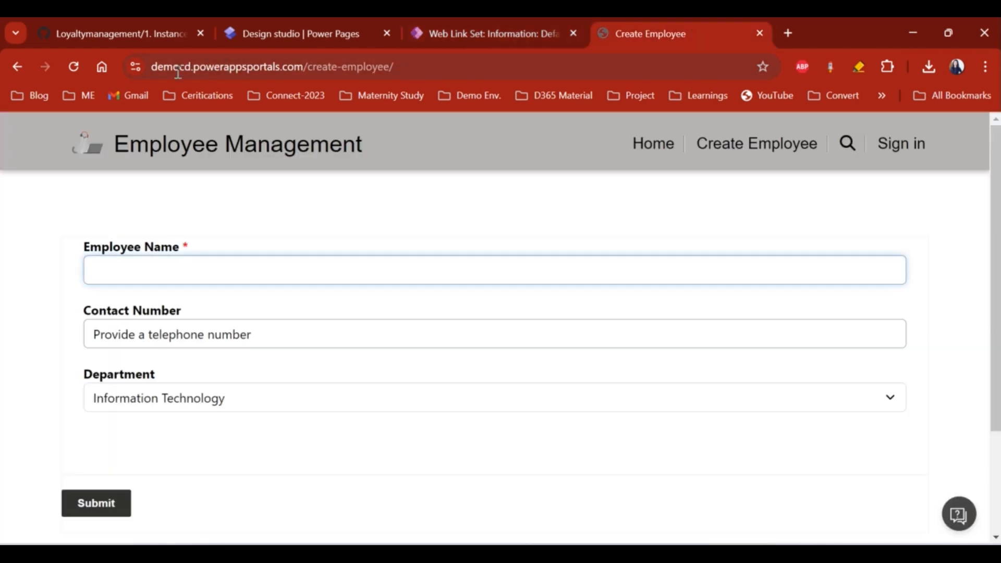
# - Reload the live site and open the new List Of Employees page, which shows only 'undefined'
pyautogui.click(77, 65)
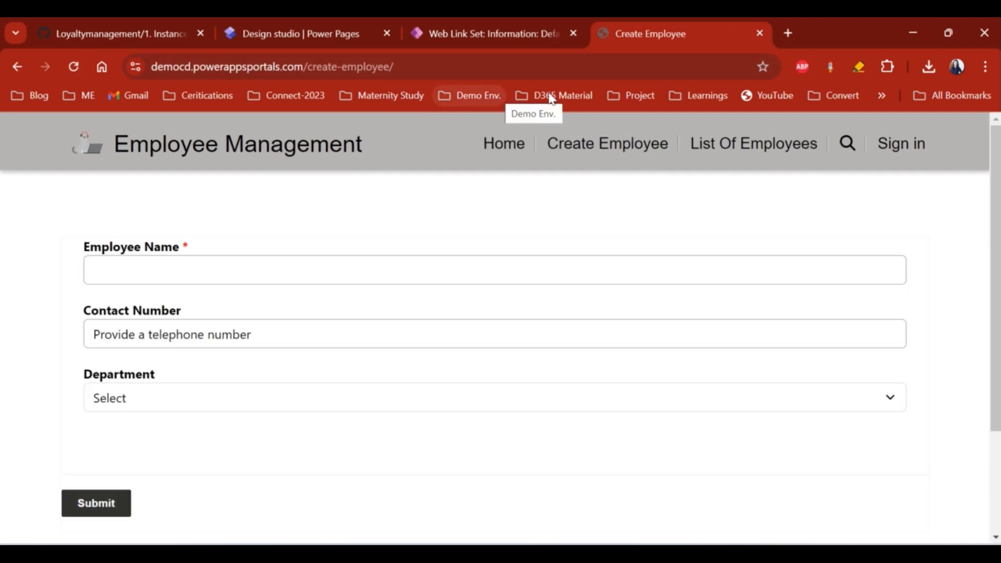
pyautogui.click(740, 152)
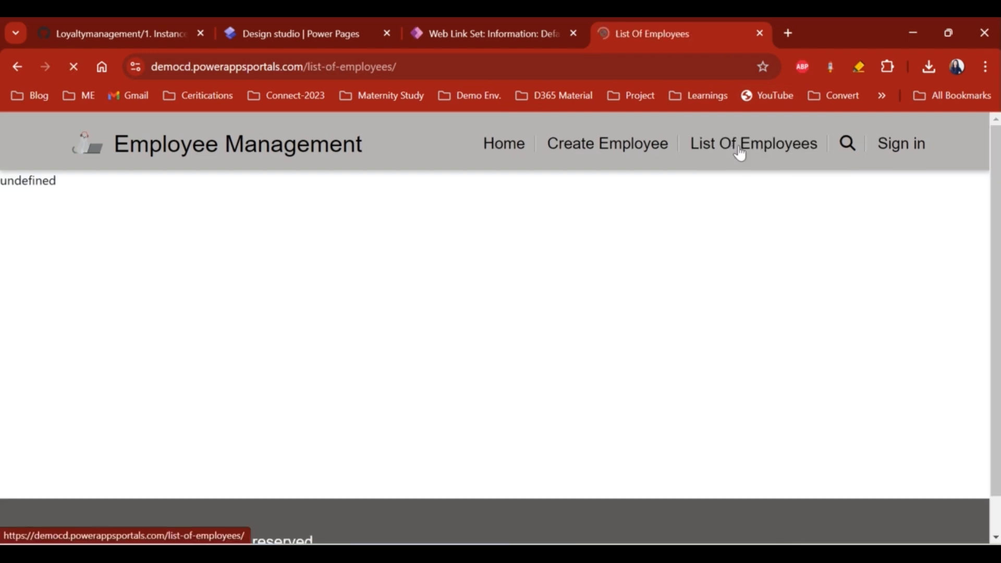
pyautogui.doubleClick(20, 180)
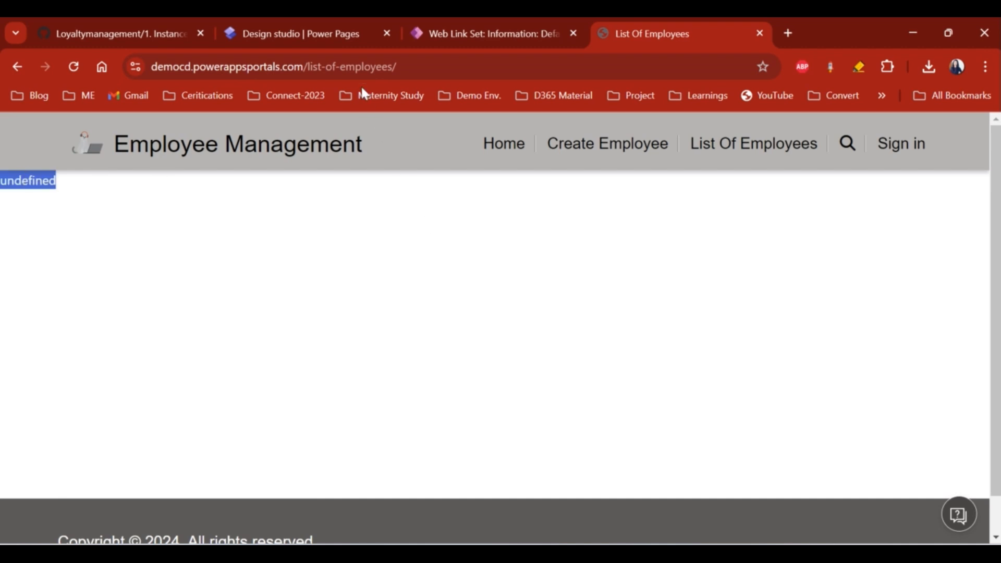
pyautogui.click(296, 24)
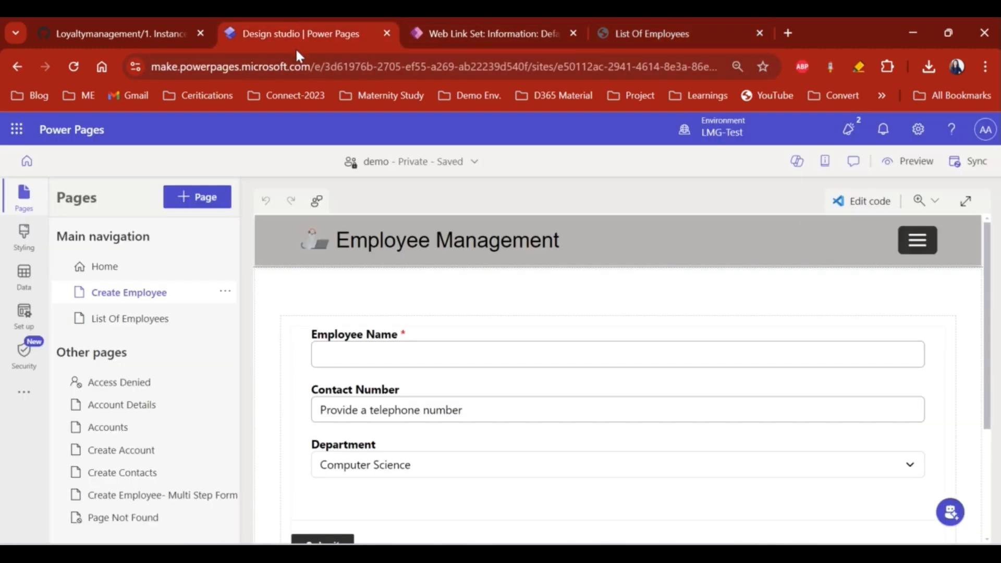
# - Add the existing Employee List as a list component on the List Of Employees page
pyautogui.click(137, 319)
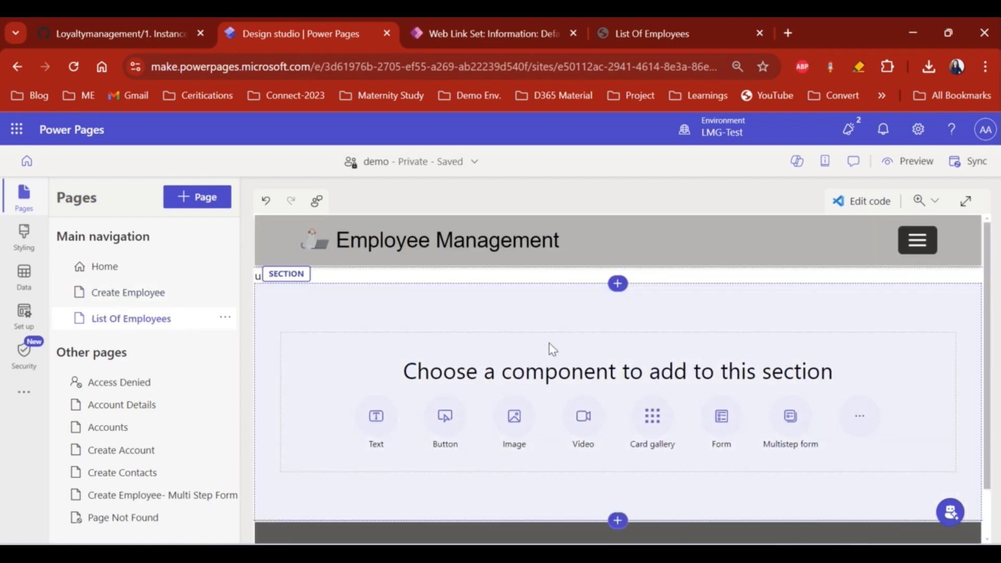
pyautogui.scroll(-1, 556, 348)
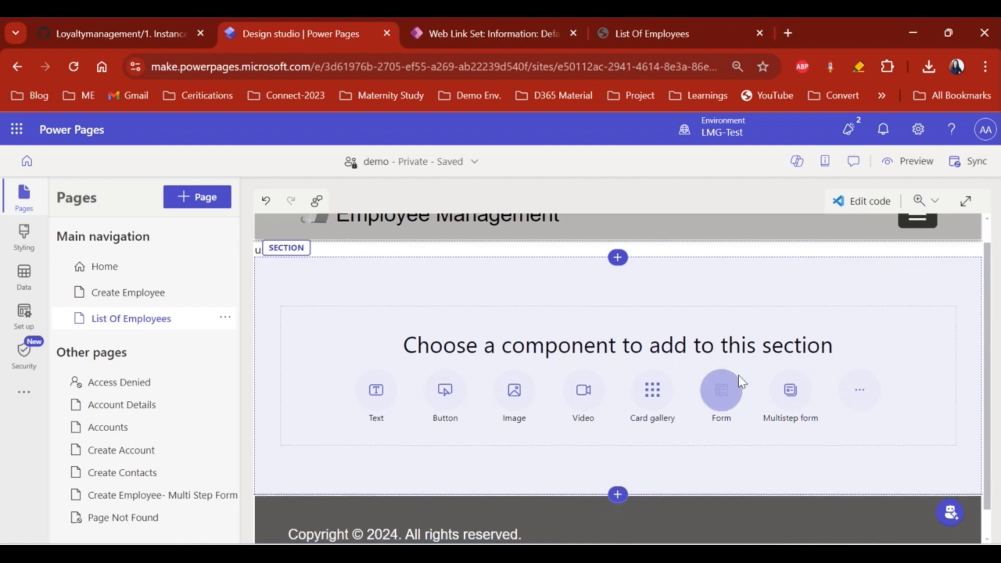
pyautogui.click(858, 397)
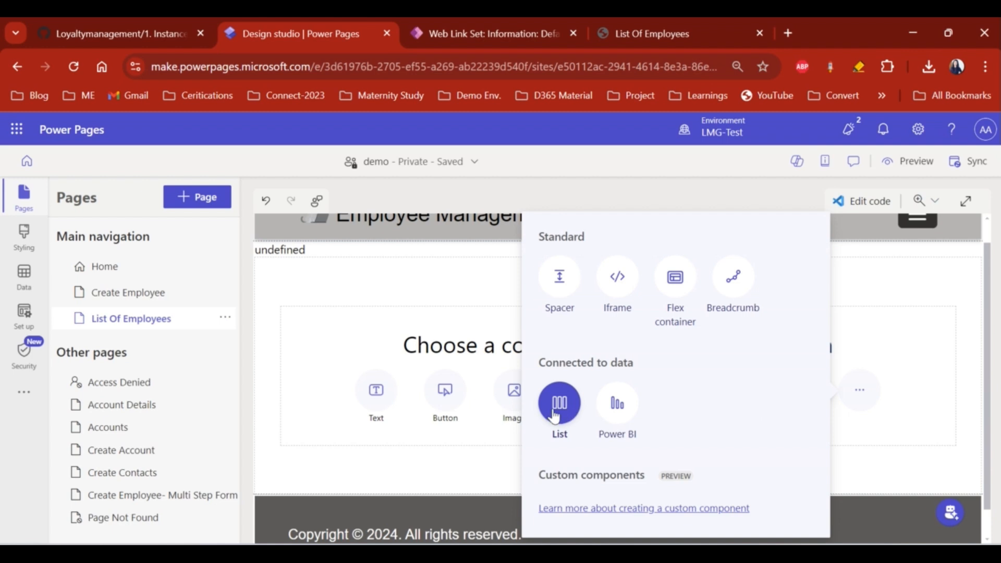
pyautogui.click(555, 415)
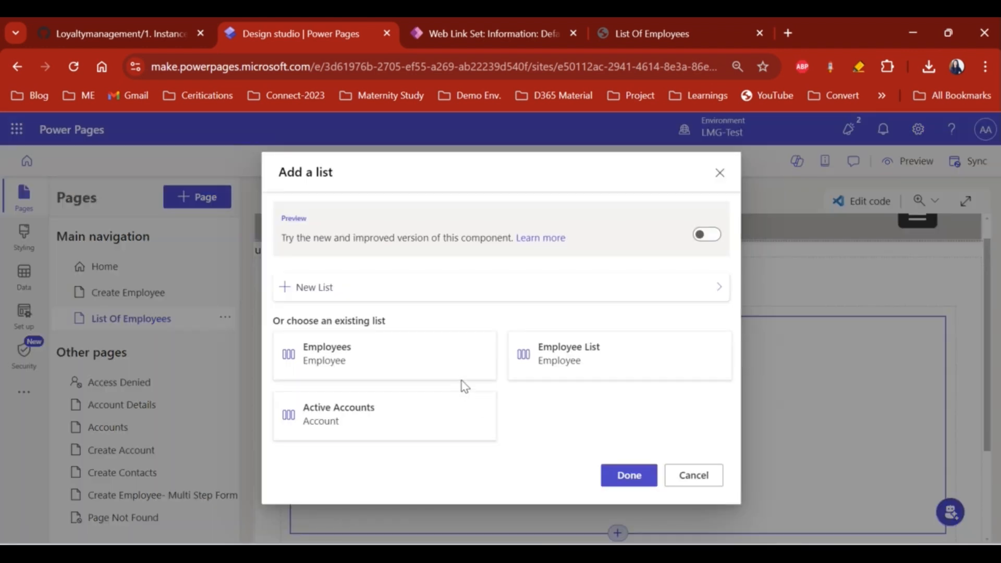
pyautogui.click(589, 364)
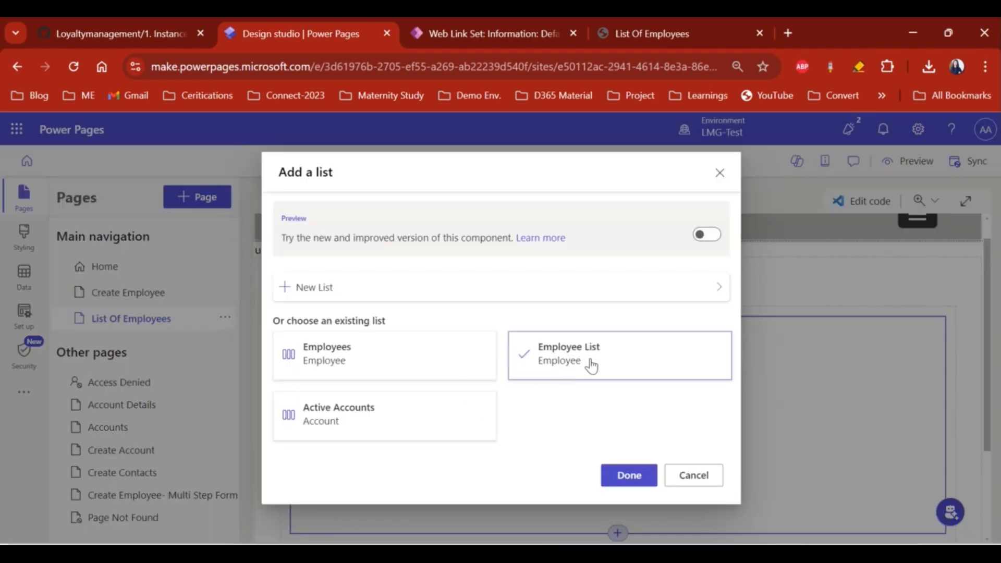
pyautogui.click(631, 475)
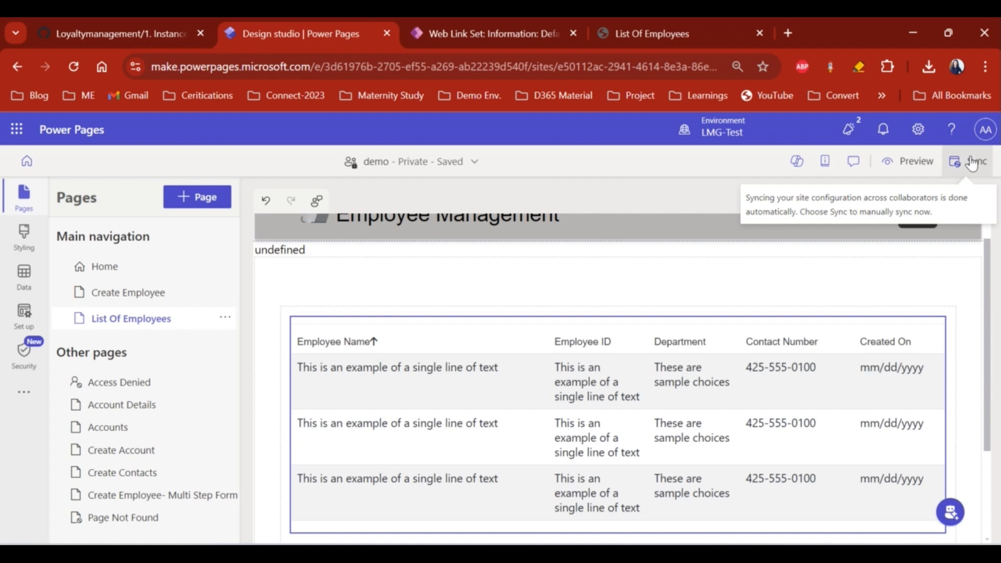
# - Sync the site so the Employee List table appears, then bring up the List Of Employees web page record
pyautogui.click(972, 162)
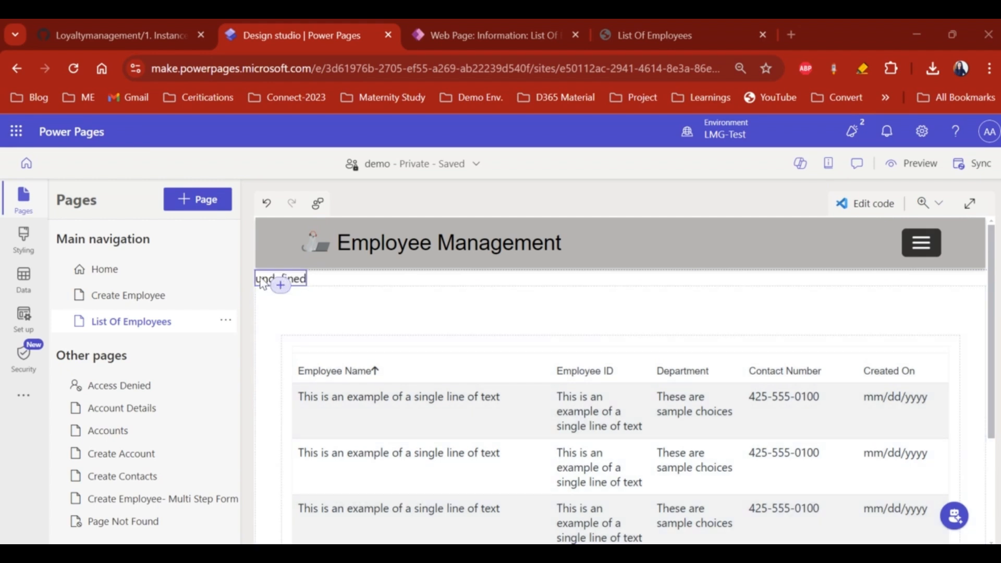
pyautogui.click(281, 276)
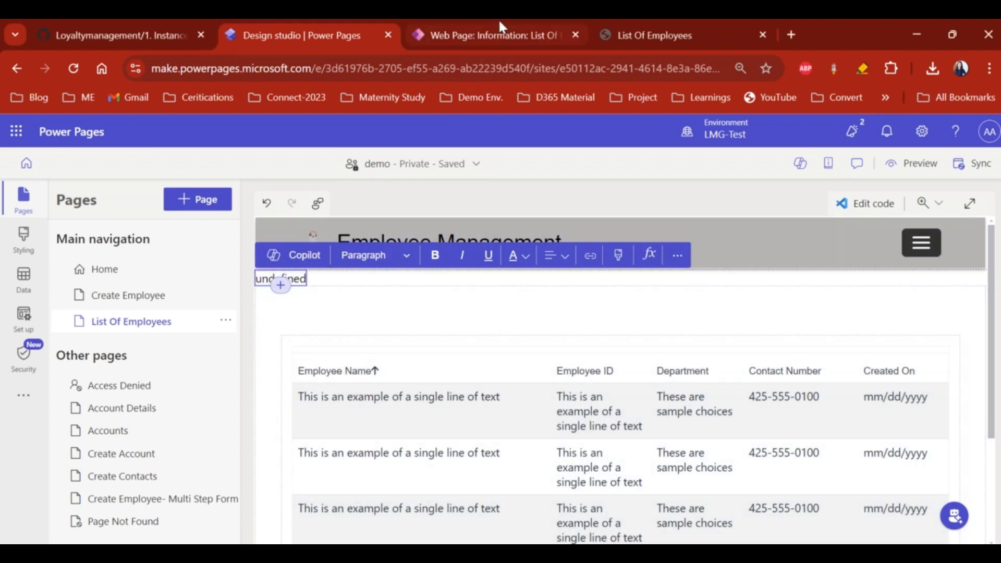
pyautogui.click(498, 31)
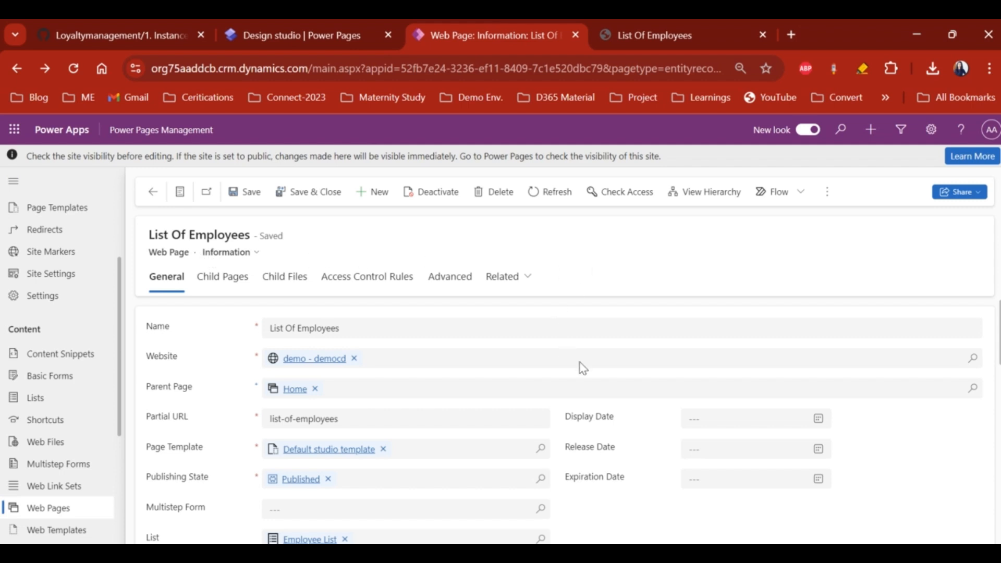
# - Delete the '<span>undefined</span>' line from the List Of Employees content page HTML and save
pyautogui.scroll(-5, 625, 446)
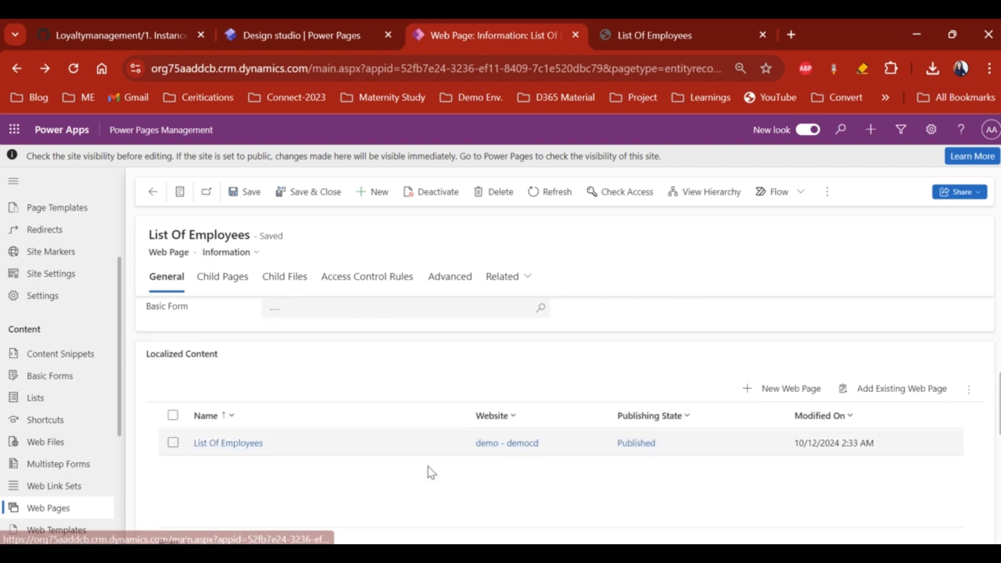
pyautogui.doubleClick(362, 443)
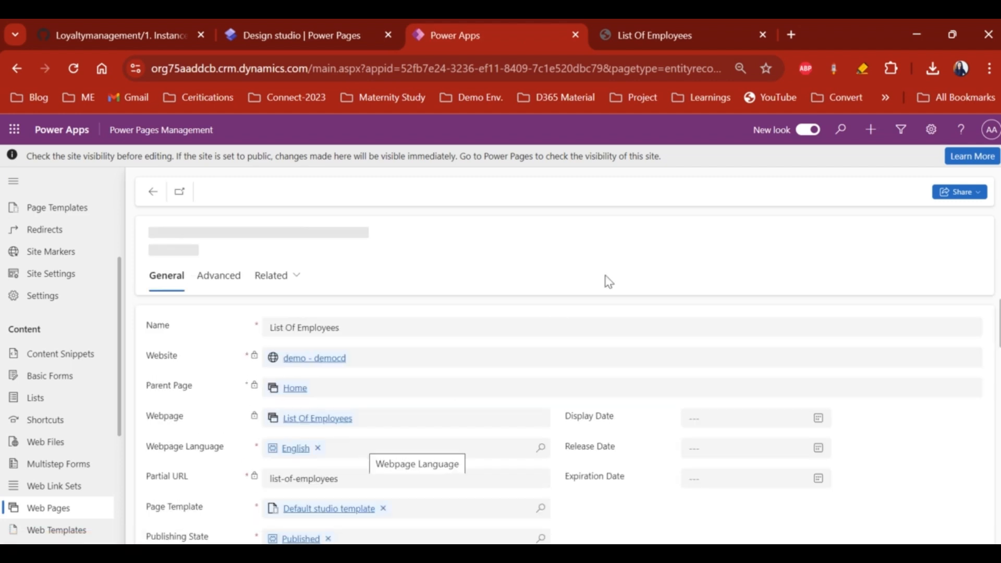
pyautogui.scroll(-10, 637, 514)
pyautogui.scroll(2, 461, 532)
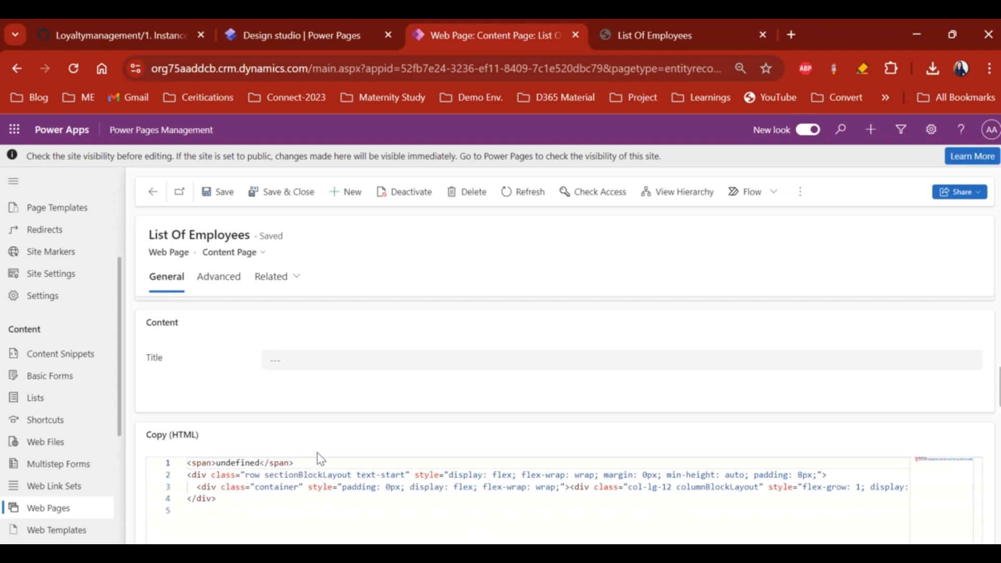
pyautogui.moveTo(299, 462); pyautogui.dragTo(265, 452)
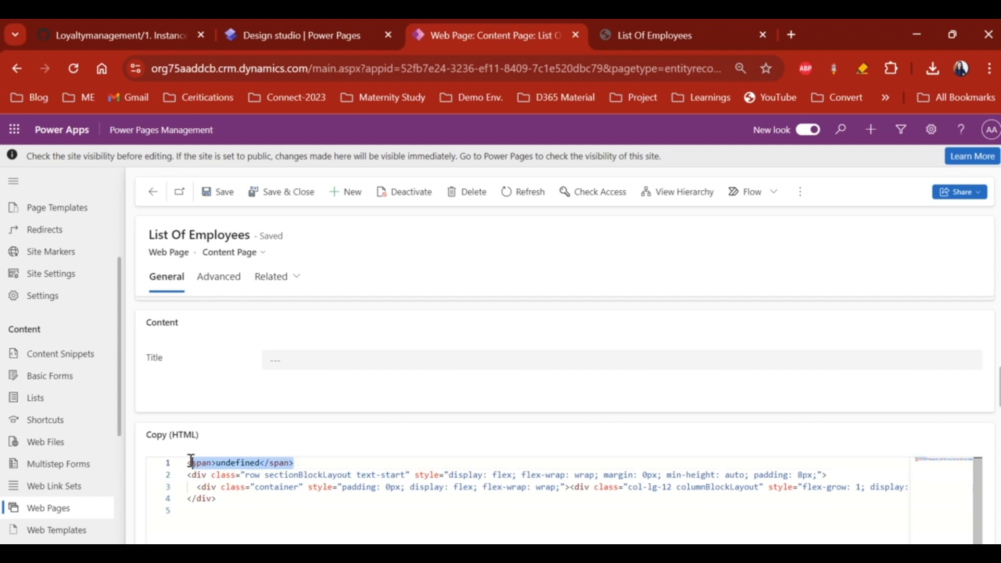
pyautogui.press('Delete')
pyautogui.press('Delete')
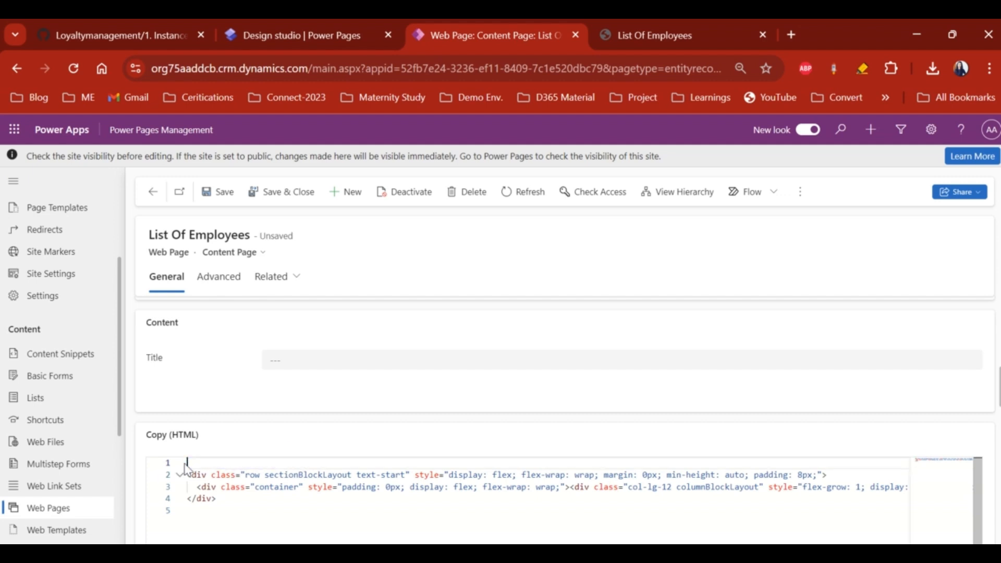
pyautogui.click(221, 192)
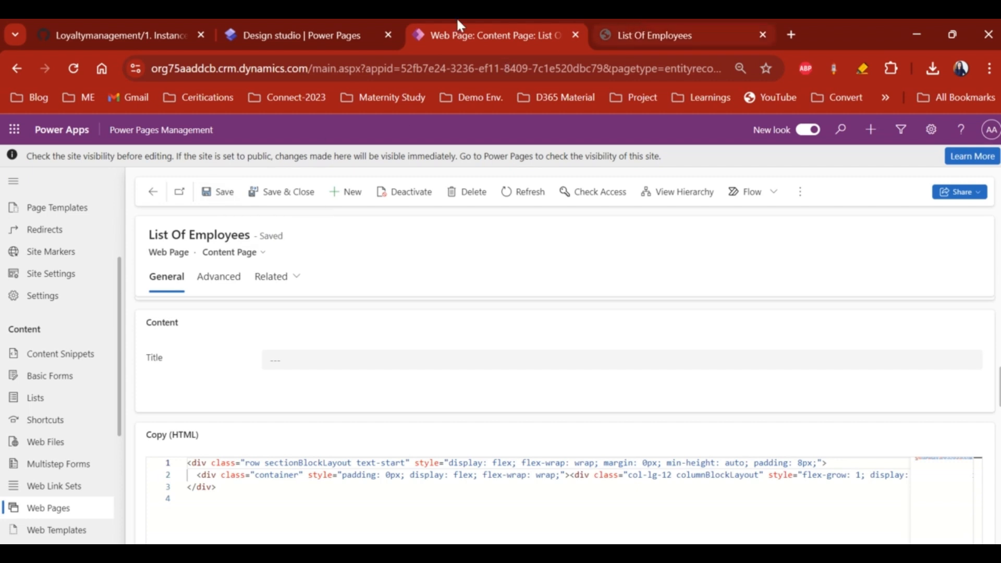
# - Sync the design studio and view the live List Of Employees page without the stray text
pyautogui.click(313, 35)
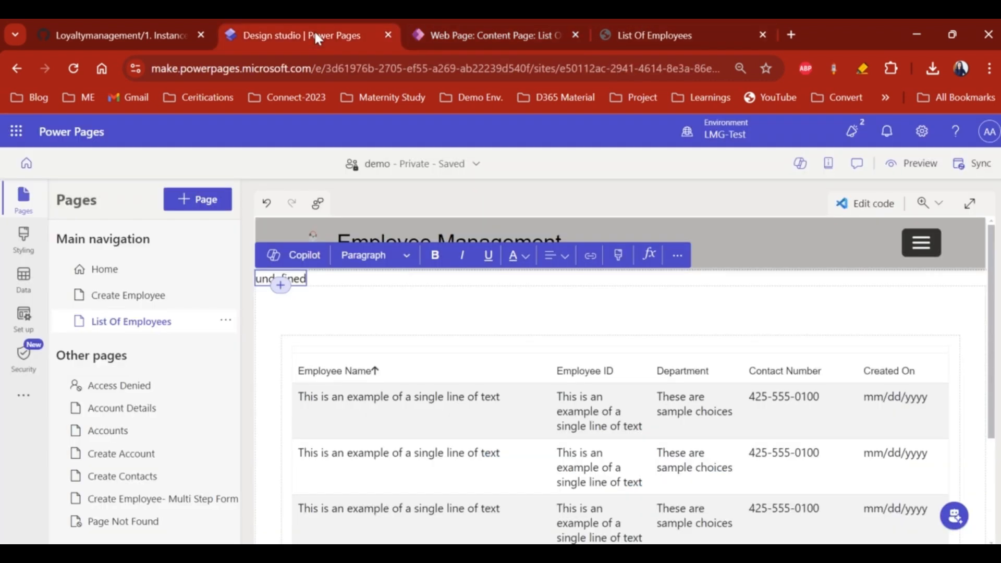
pyautogui.click(969, 169)
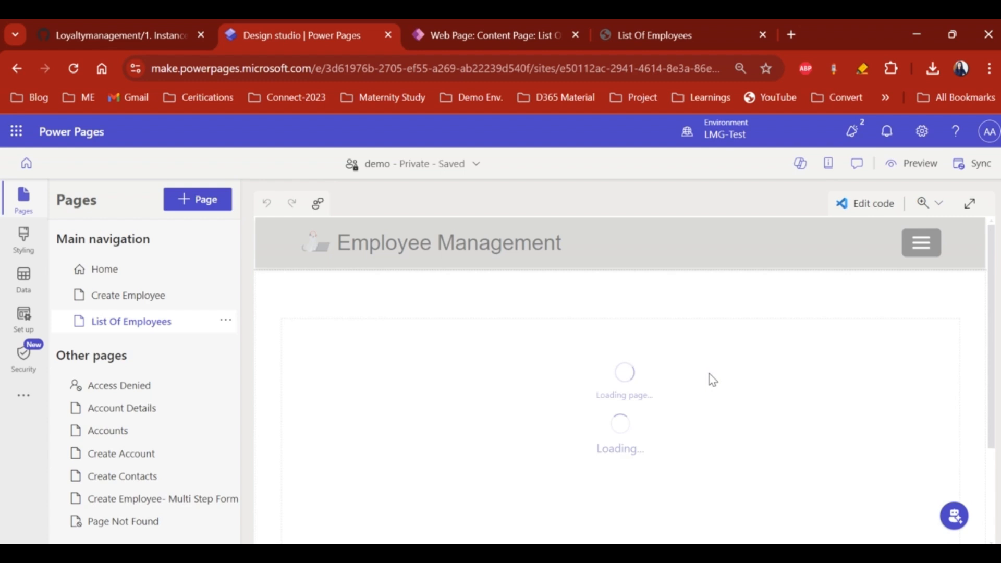
pyautogui.click(684, 47)
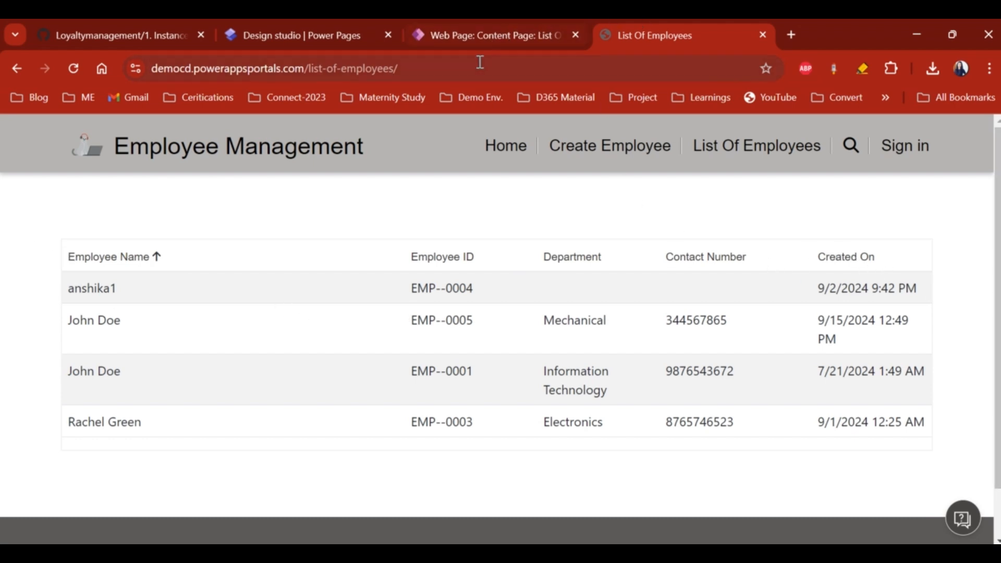
# - Return to the List Of Employees web page record in Power Pages Management
pyautogui.click(472, 31)
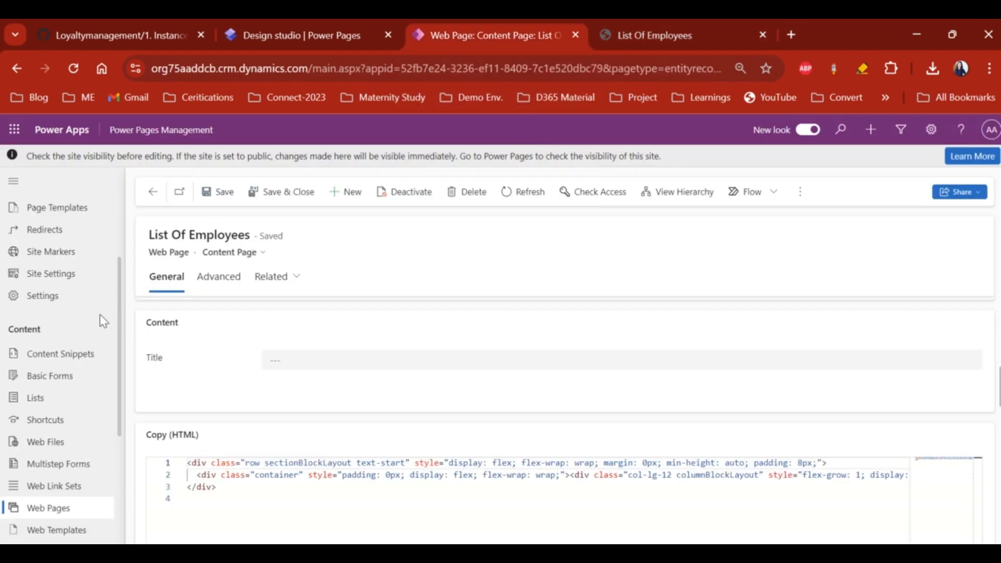
# - Open the Employee List and give its Active Employees view the display name 'Employees'
pyautogui.click(57, 404)
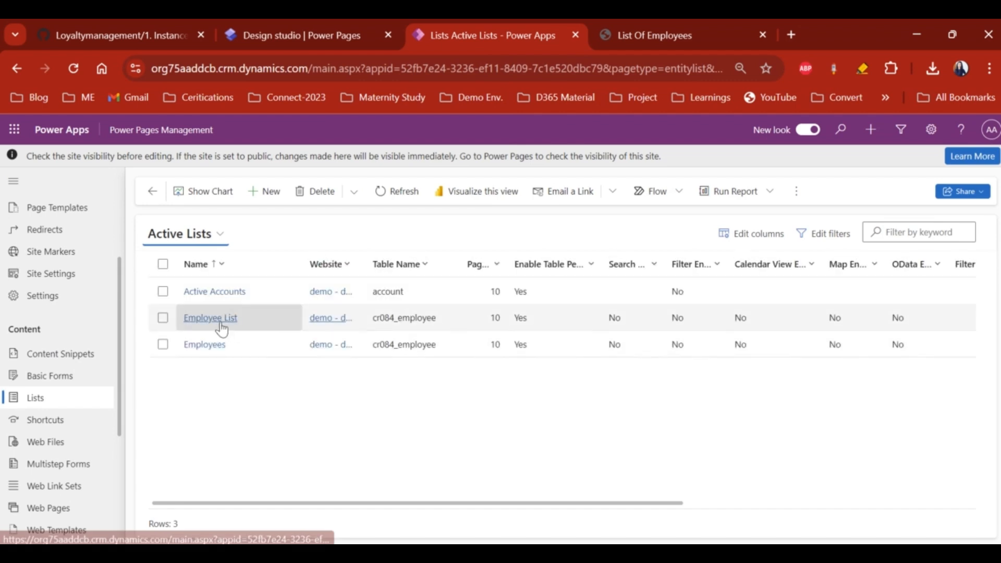
pyautogui.click(222, 329)
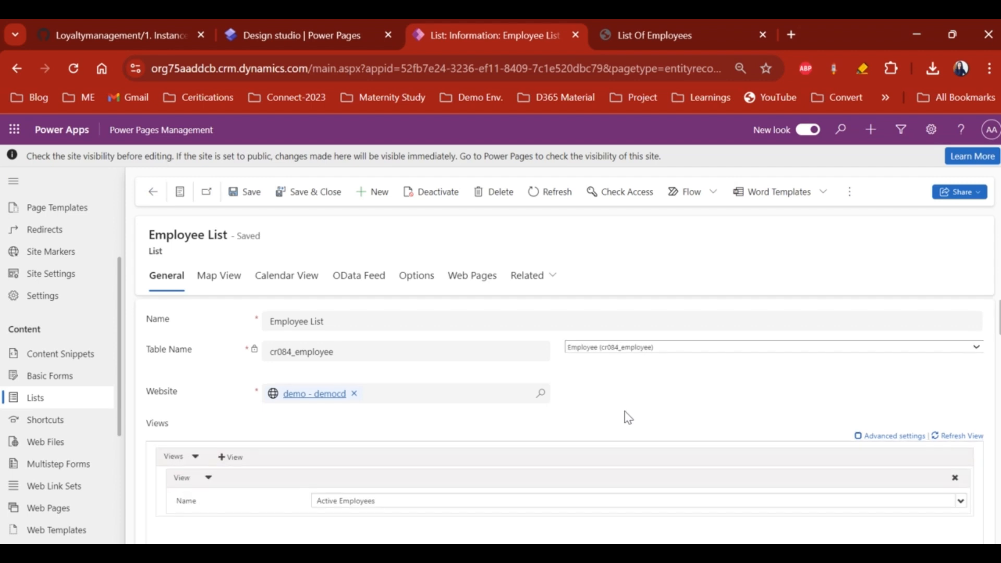
pyautogui.click(857, 437)
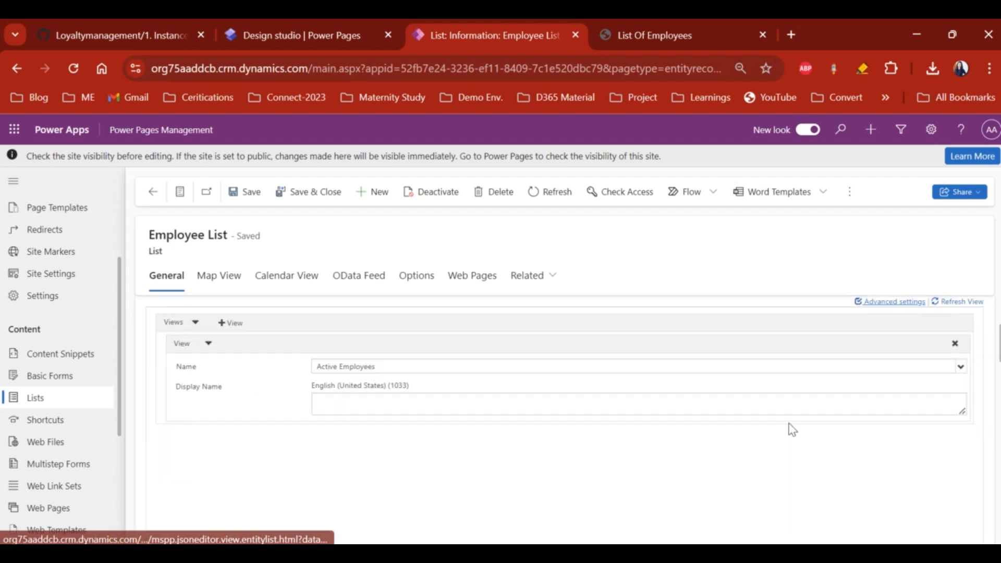
pyautogui.click(345, 402)
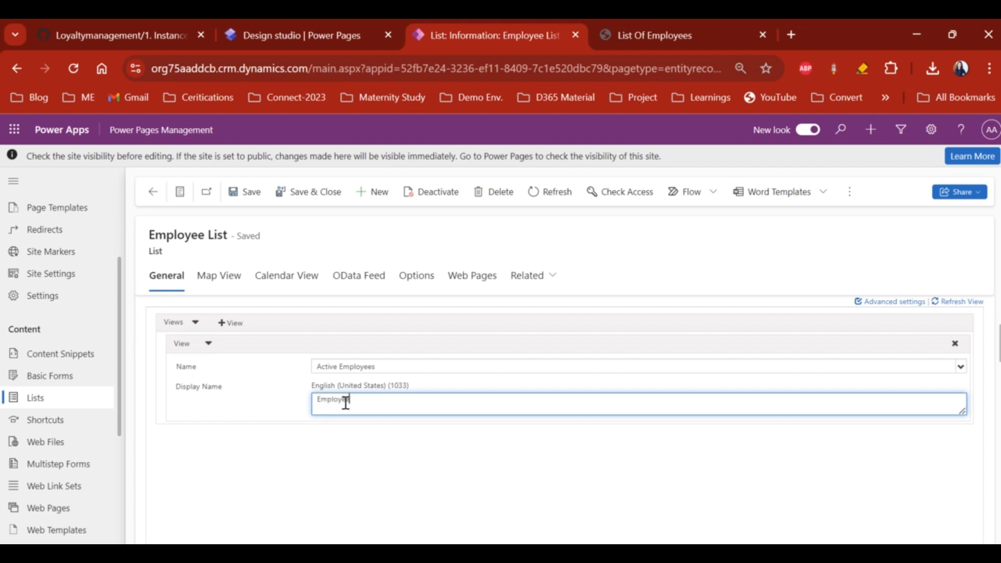
# - Add an Inactive Employees view displayed as 'Employees - Inactive'
pyautogui.click(224, 324)
pyautogui.click(409, 459)
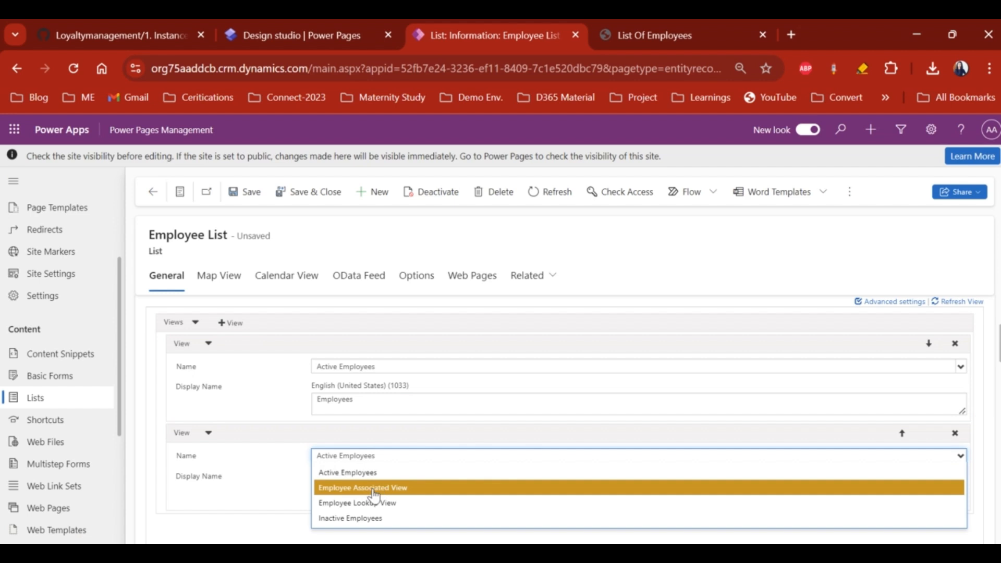
pyautogui.click(365, 518)
pyautogui.click(352, 497)
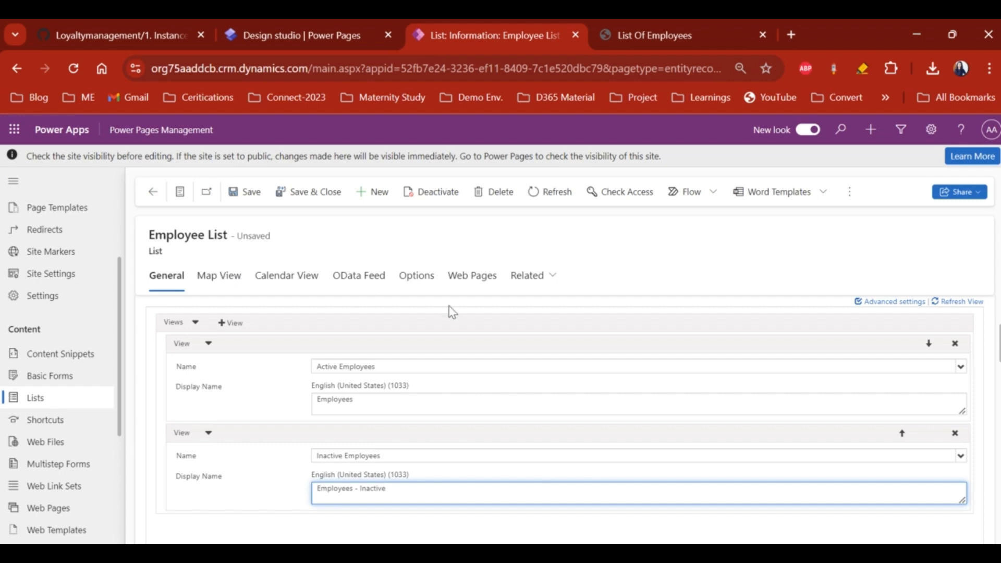
pyautogui.click(415, 281)
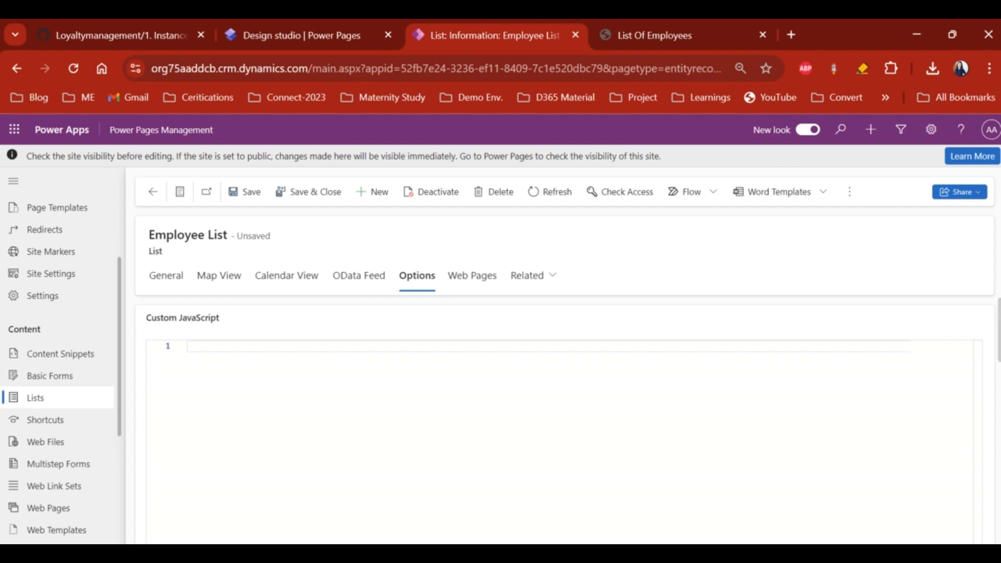
# - Add a Create view action targeting the Create Employee basic form
pyautogui.scroll(-5, 997, 333)
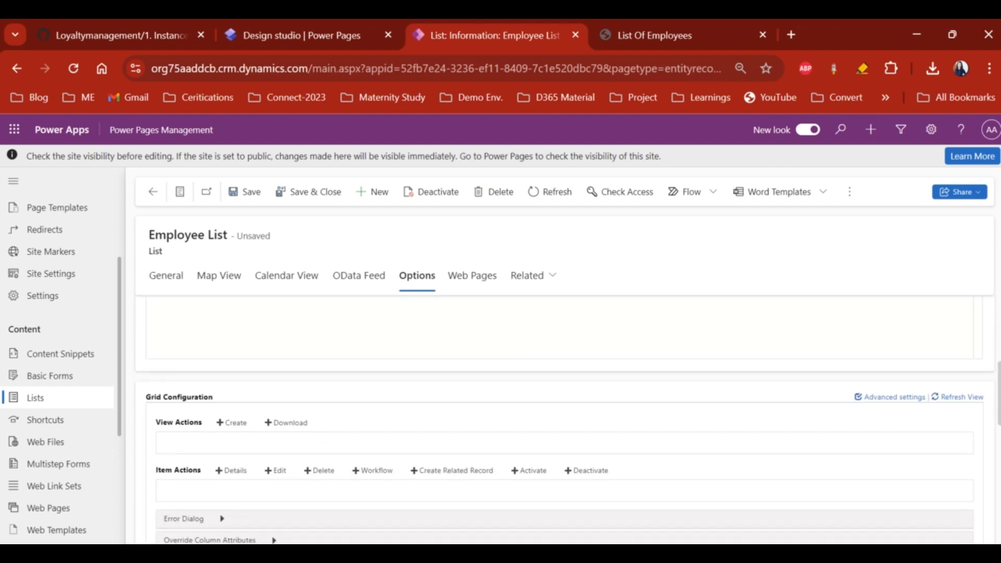
pyautogui.click(228, 414)
pyautogui.scroll(-1, 436, 393)
pyautogui.click(365, 408)
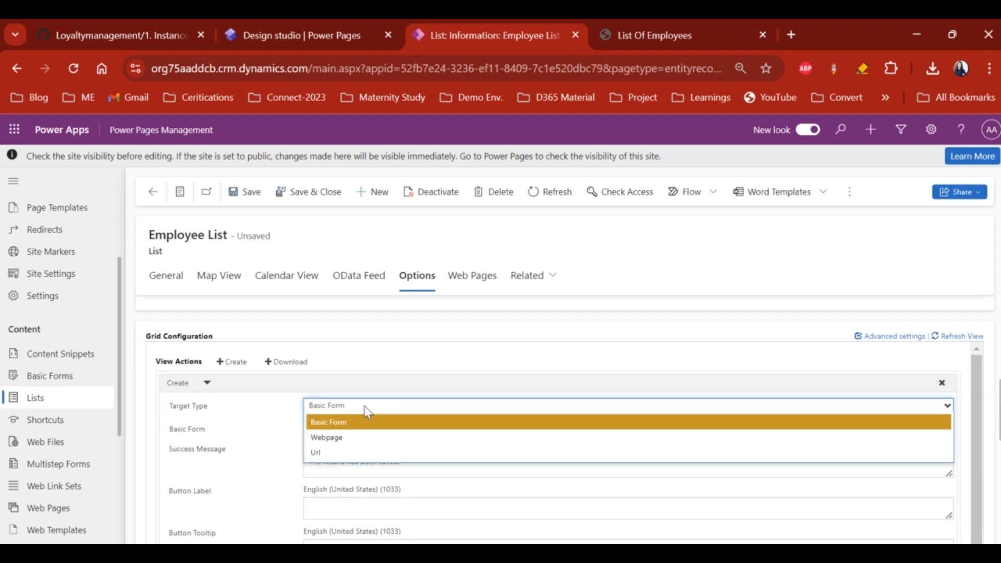
pyautogui.click(328, 423)
pyautogui.click(321, 427)
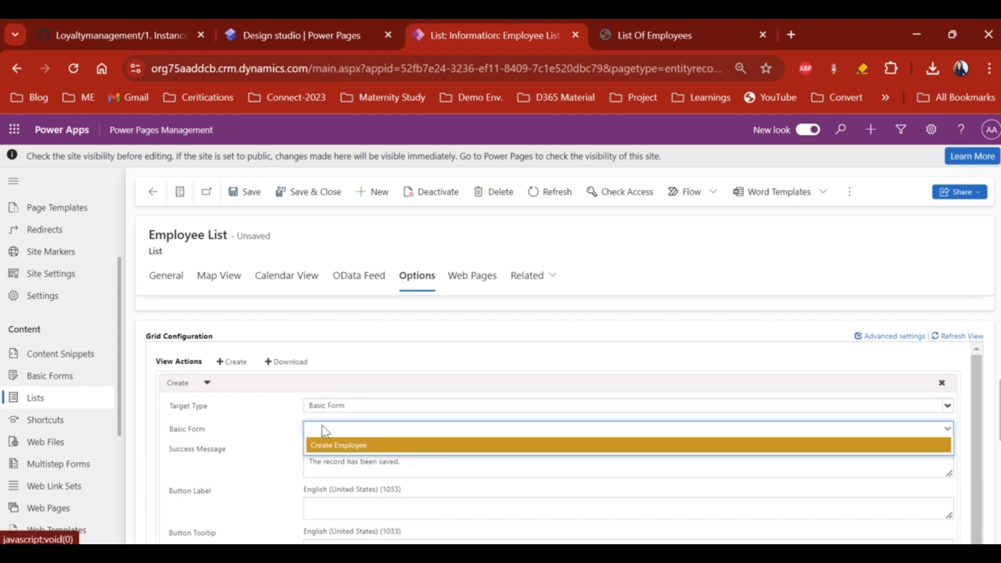
pyautogui.click(332, 446)
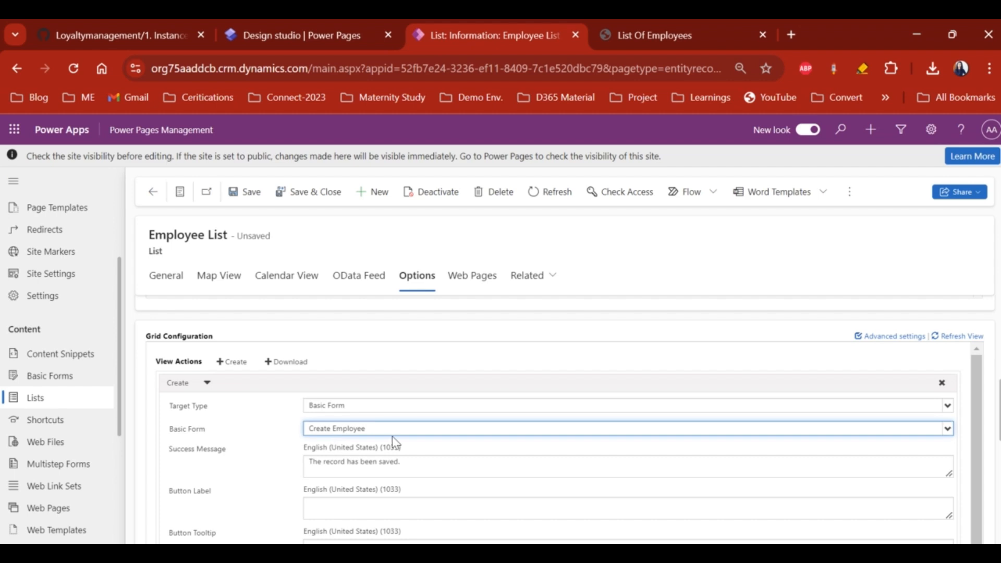
# - Set the Create action's button label and tooltip both to 'Create Employee'
pyautogui.scroll(-1, 392, 435)
pyautogui.moveTo(305, 445); pyautogui.dragTo(389, 445)
pyautogui.tripleClick(418, 445)
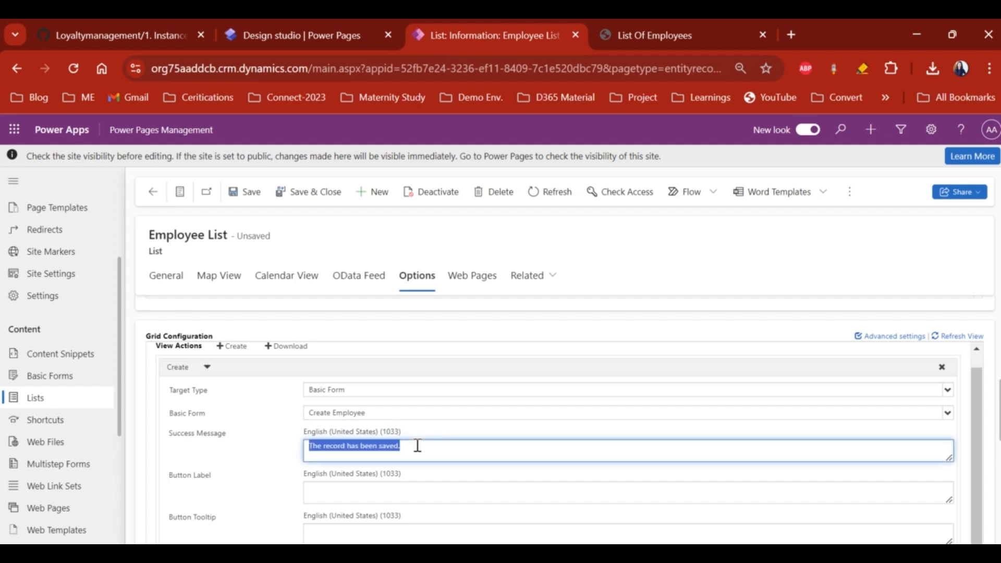
pyautogui.scroll(-1, 296, 487)
pyautogui.click(322, 475)
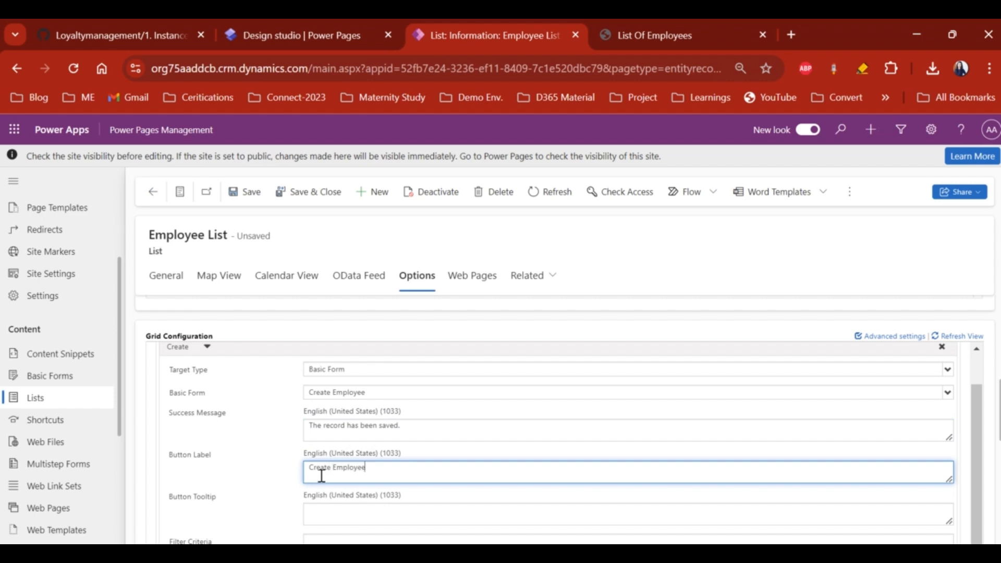
pyautogui.tripleClick(321, 475)
pyautogui.hotkey('ctrl', 'c')
pyautogui.click(334, 514)
pyautogui.hotkey('ctrl', 'v')
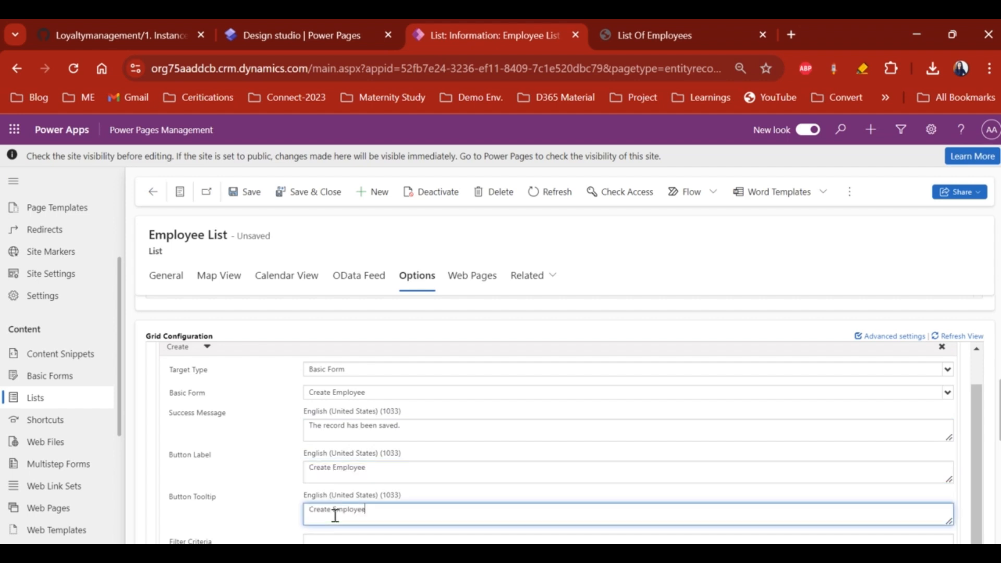
pyautogui.scroll(-2, 335, 517)
pyautogui.click(322, 499)
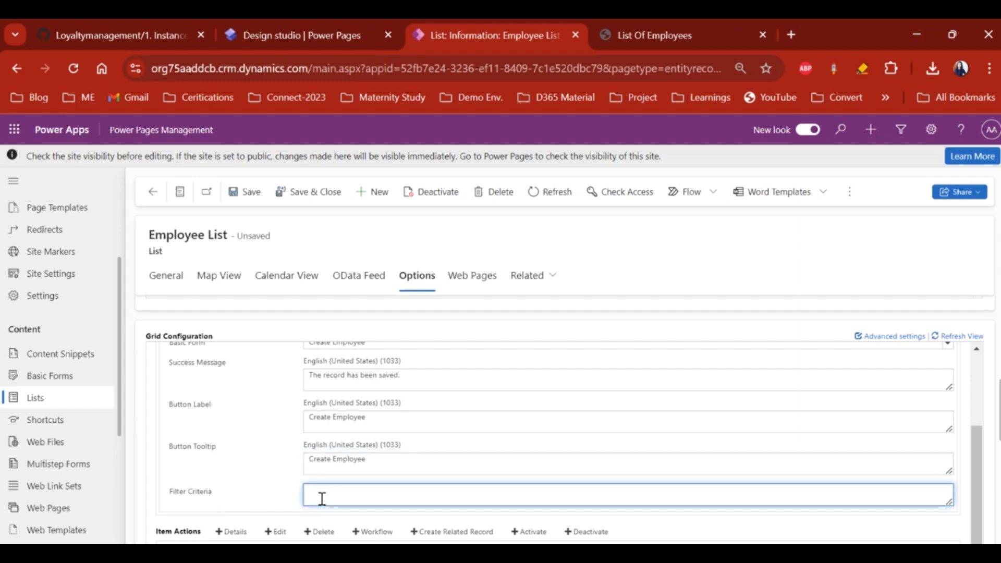
pyautogui.scroll(-3, 322, 499)
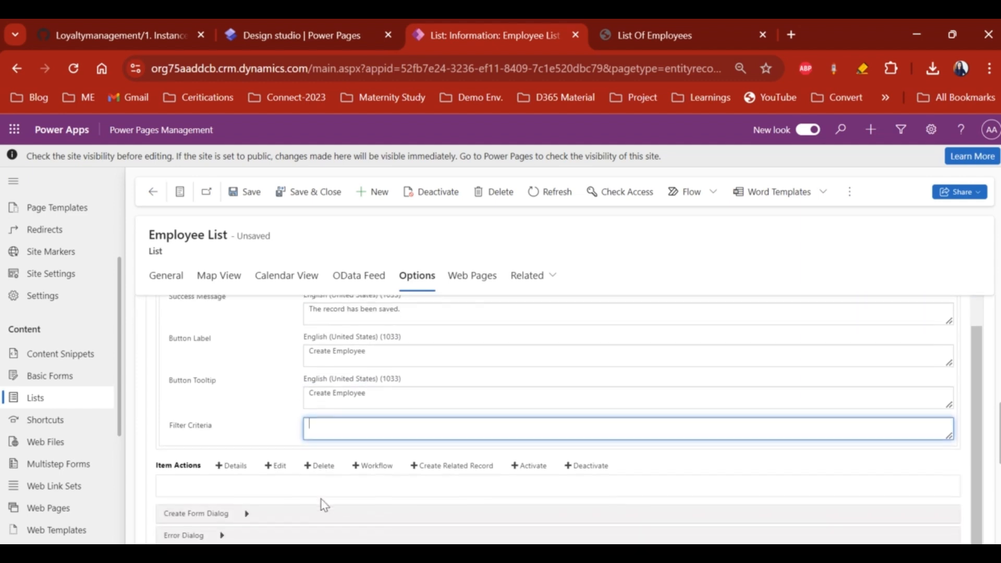
pyautogui.scroll(3, 321, 503)
pyautogui.scroll(3, 216, 373)
pyautogui.click(207, 362)
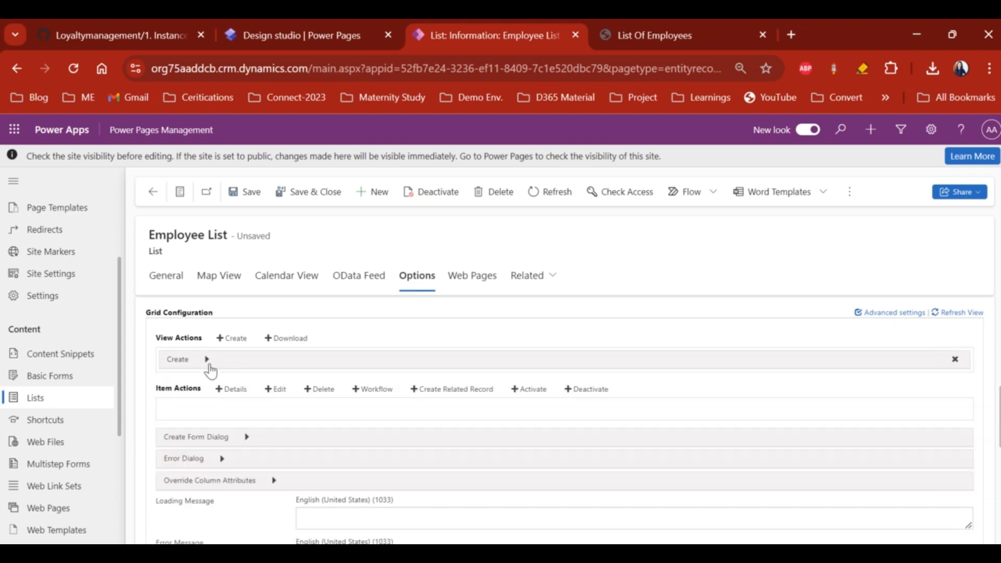
# - Add a Download view action with success message 'Employee List has been downloaded!!'
pyautogui.click(282, 339)
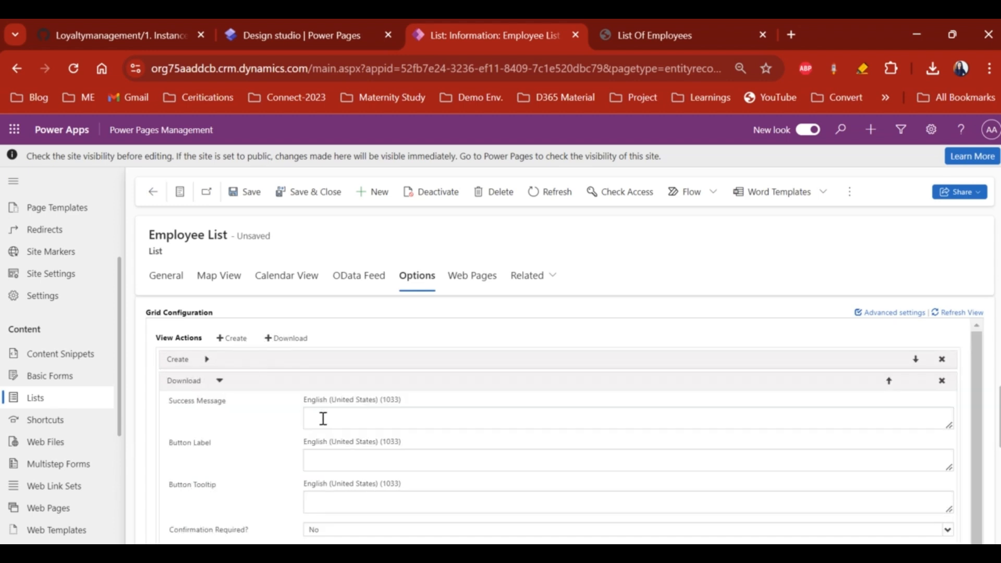
pyautogui.click(328, 416)
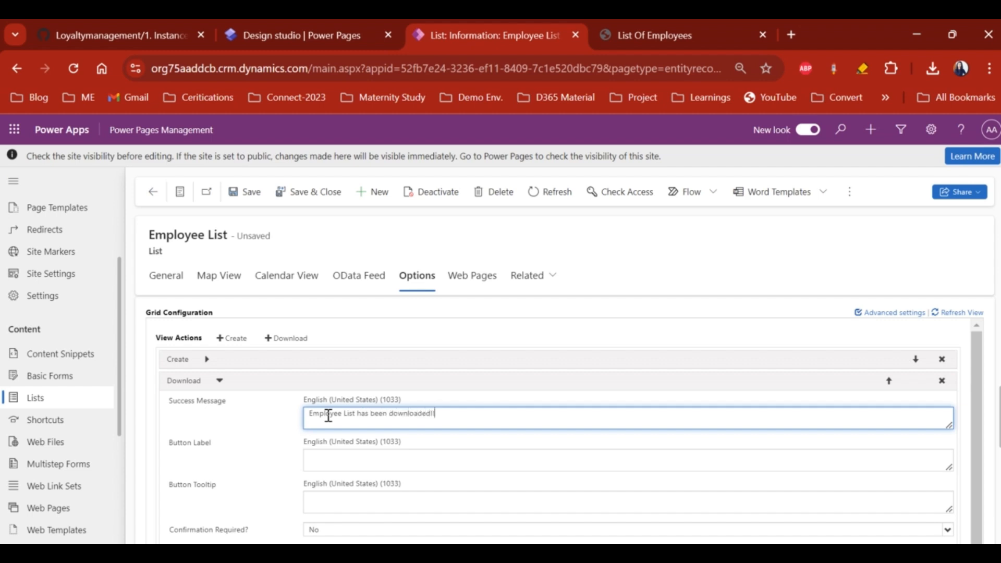
pyautogui.tripleClick(328, 415)
# - Set the Download button label and tooltip to 'Download Employee Record'
pyautogui.click(338, 461)
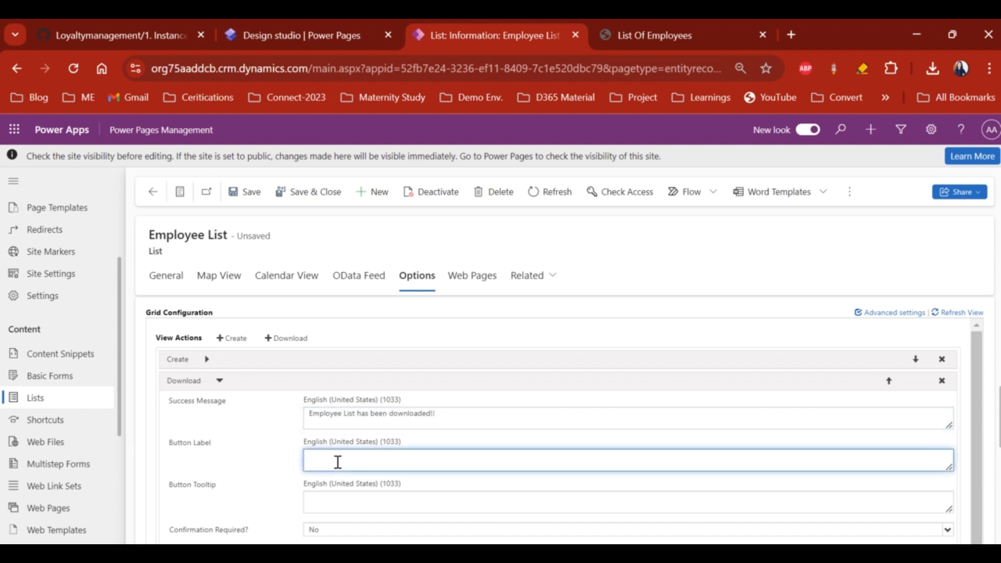
pyautogui.write('Dowload EM')
pyautogui.hotkey('ctrl', 'a')
pyautogui.write('Download Empl')
pyautogui.hotkey('ctrl', 'a')
pyautogui.hotkey('ctrl', 'c')
pyautogui.click(322, 499)
pyautogui.hotkey('ctrl', 'v')
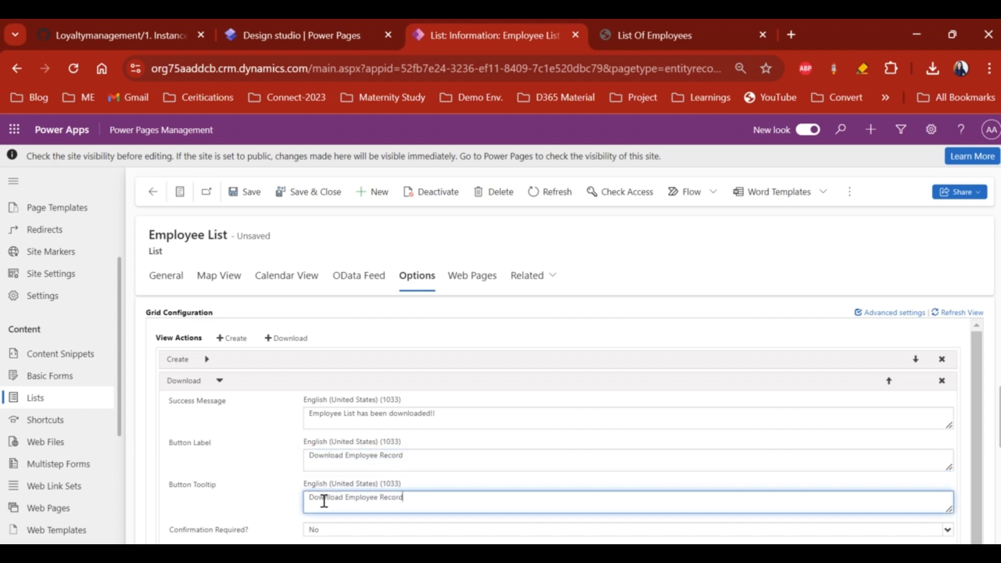
pyautogui.scroll(-2, 323, 500)
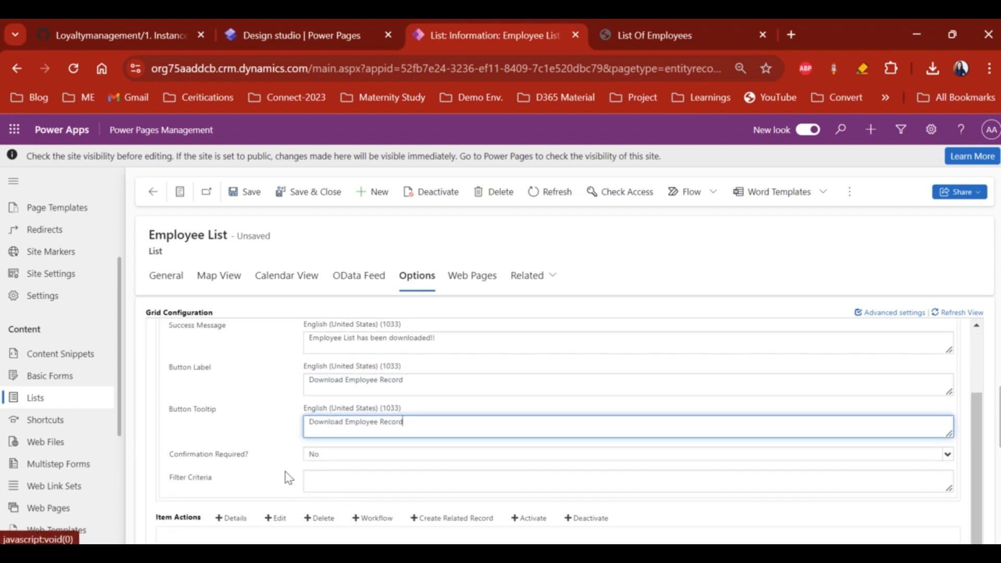
pyautogui.scroll(-1, 326, 482)
pyautogui.scroll(-2, 328, 490)
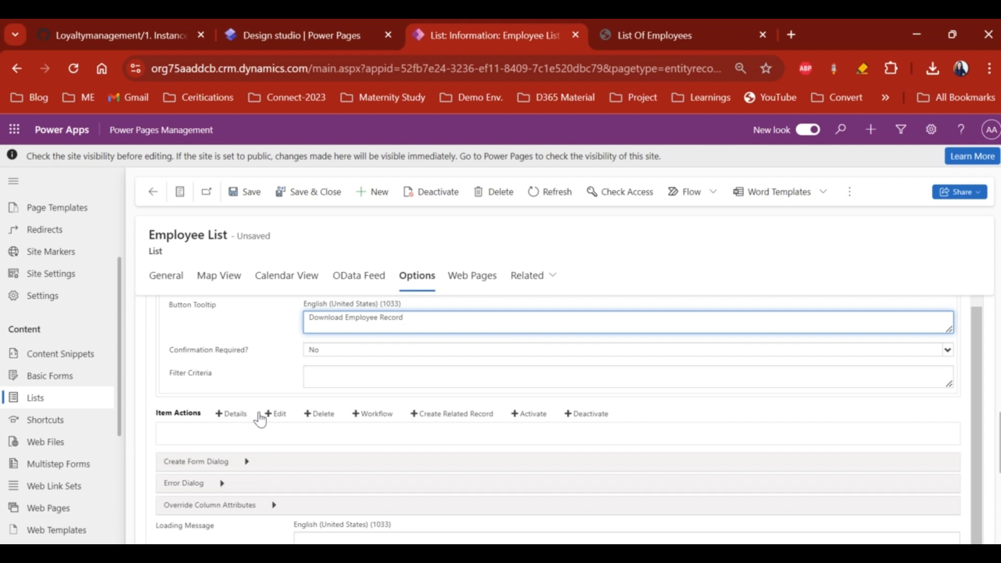
# - Add a Details item action to the Employee List
pyautogui.click(235, 416)
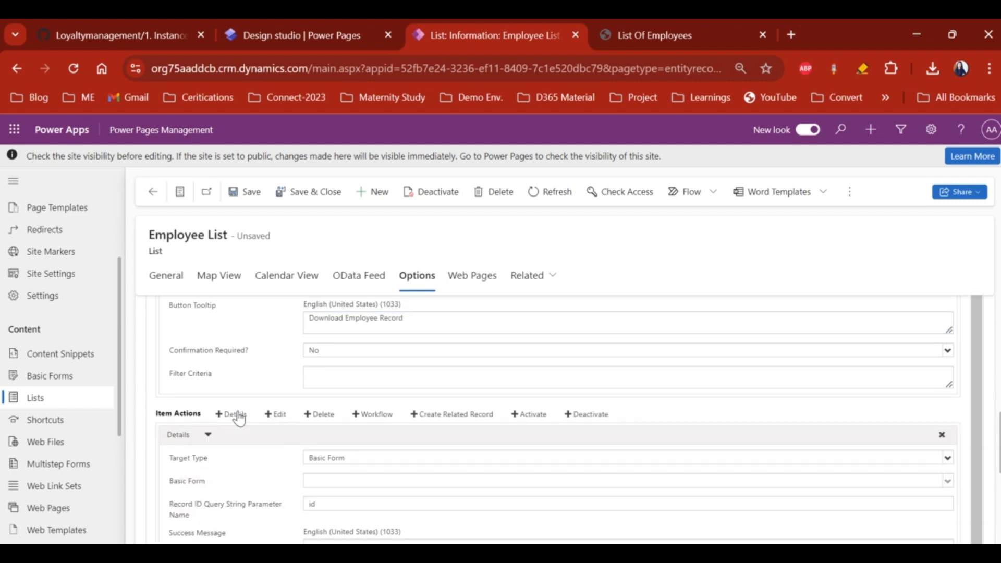
pyautogui.scroll(-1, 302, 440)
pyautogui.click(352, 412)
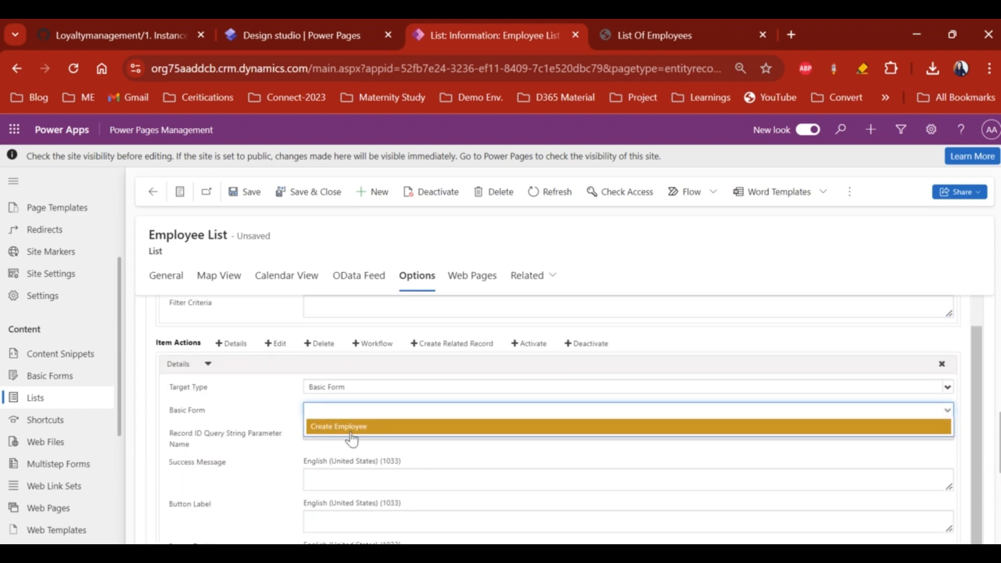
pyautogui.click(363, 390)
# - Set the Details target type to Webpage, redirecting to List Of Employees
pyautogui.click(337, 392)
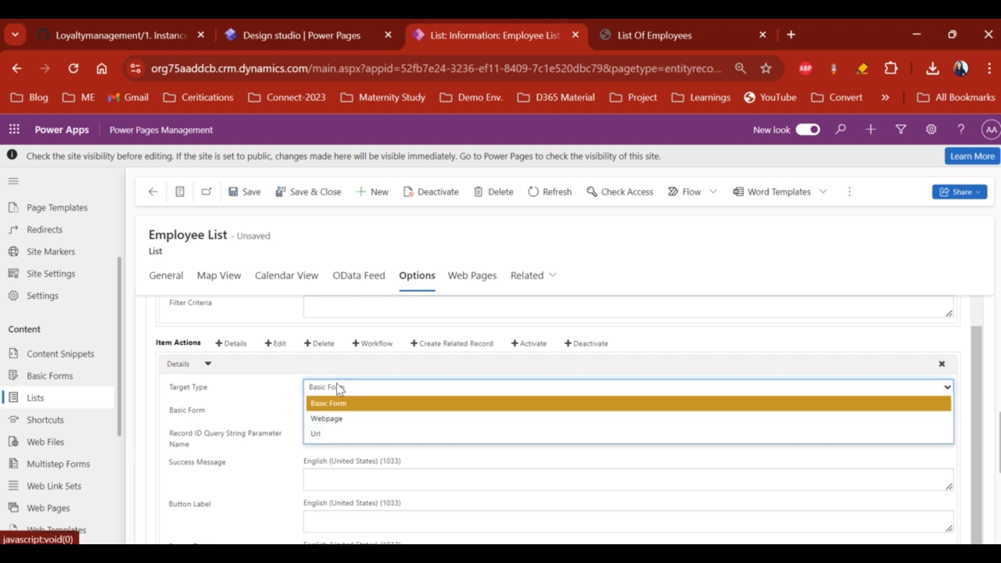
pyautogui.click(336, 414)
pyautogui.click(337, 414)
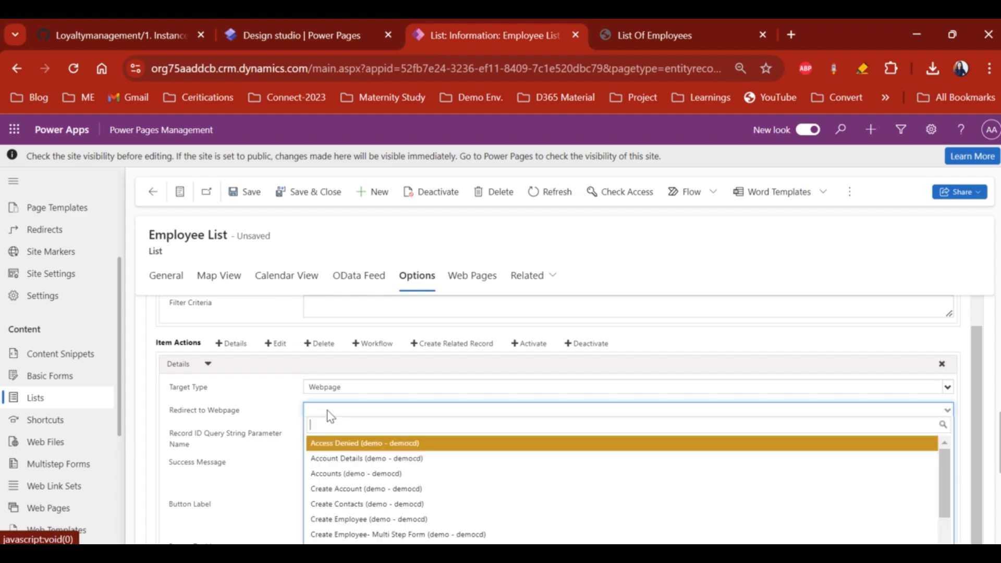
pyautogui.scroll(-2, 394, 476)
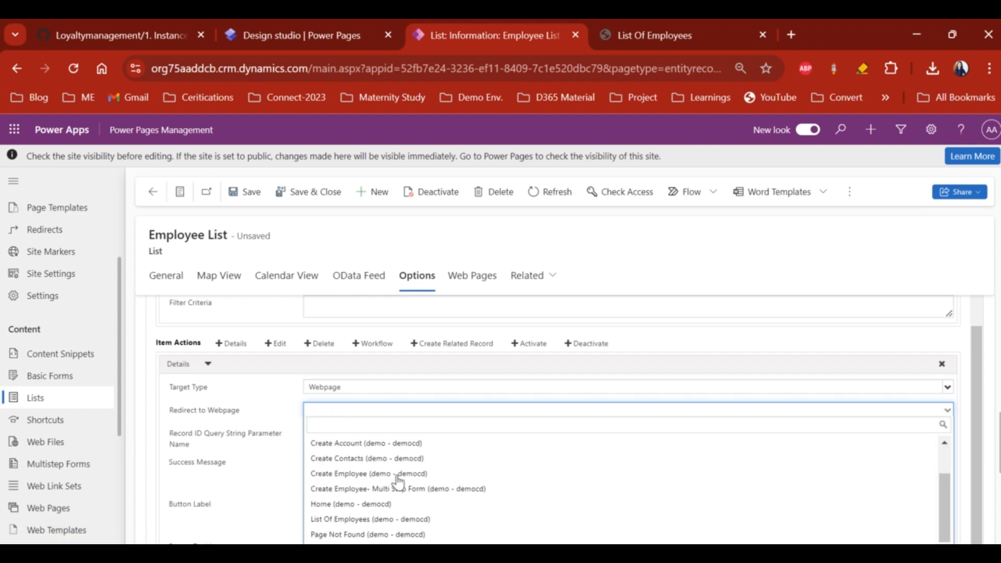
pyautogui.click(378, 508)
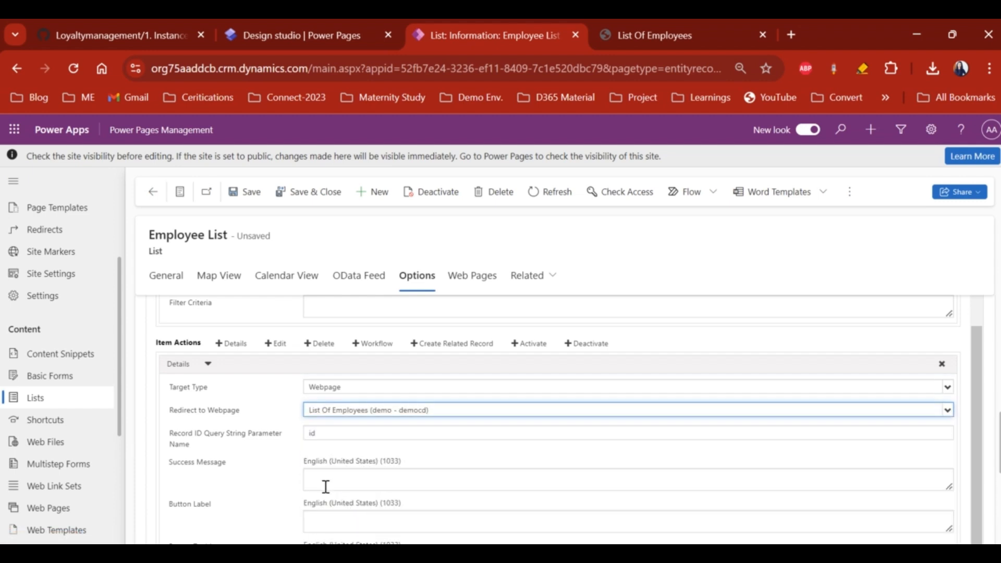
pyautogui.scroll(-1, 260, 448)
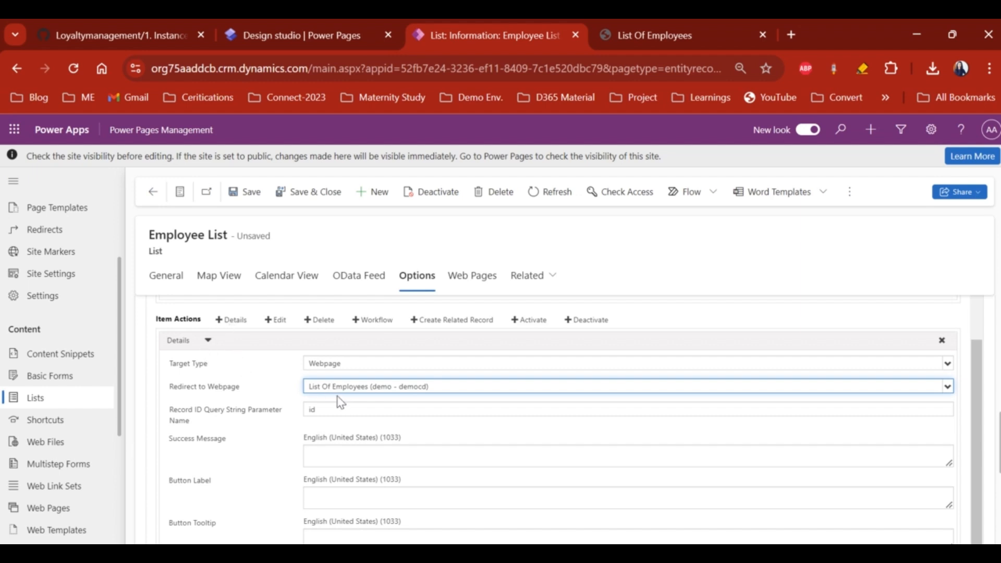
pyautogui.scroll(-1, 354, 395)
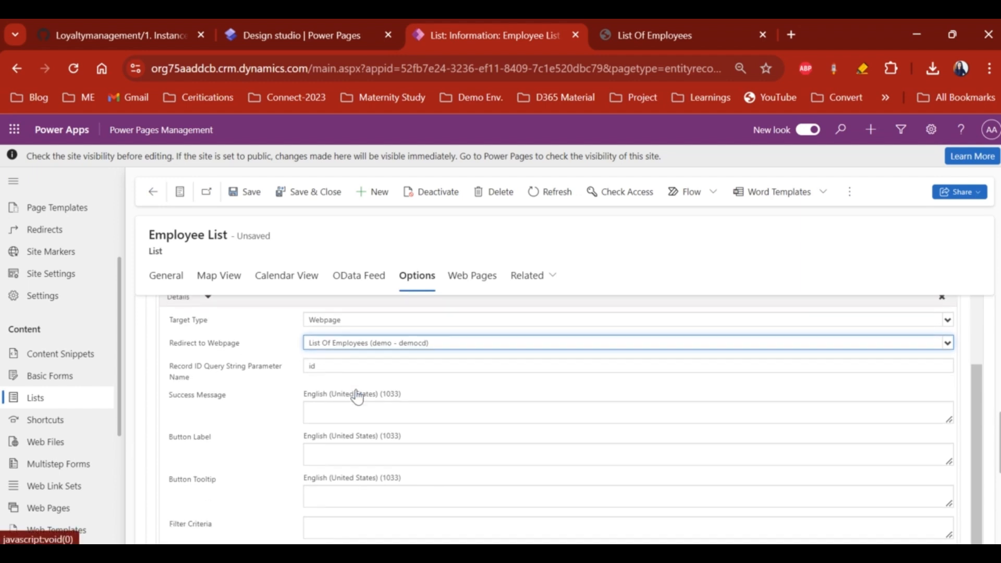
pyautogui.scroll(2, 360, 395)
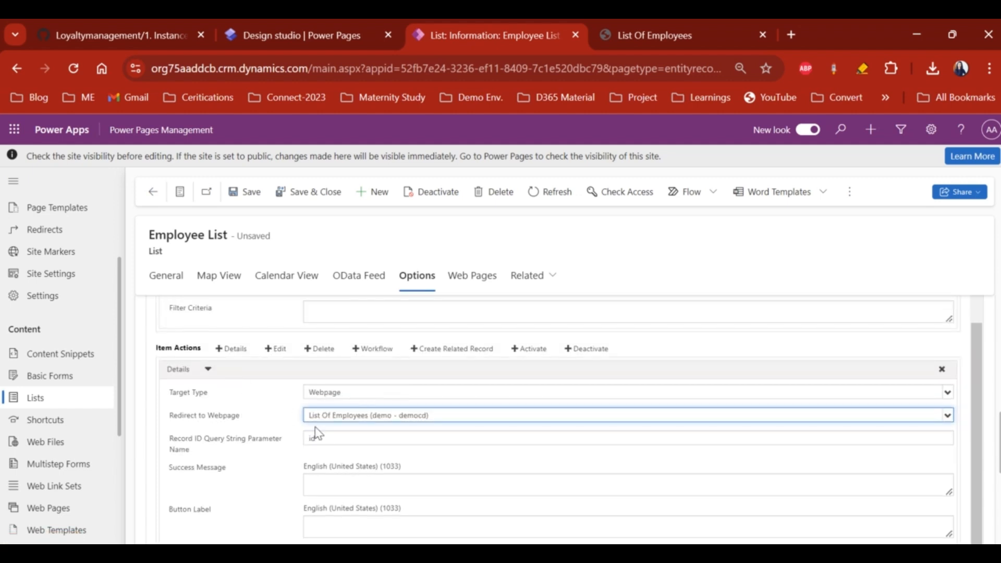
pyautogui.click(208, 367)
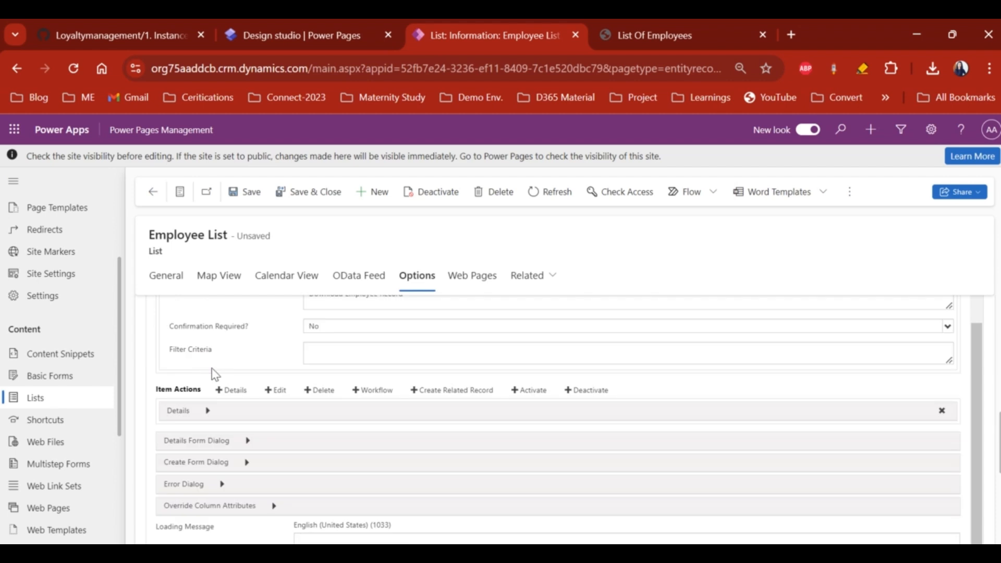
# - Add an Edit item action targeting the Create Employee basic form
pyautogui.click(276, 391)
pyautogui.scroll(-1, 318, 448)
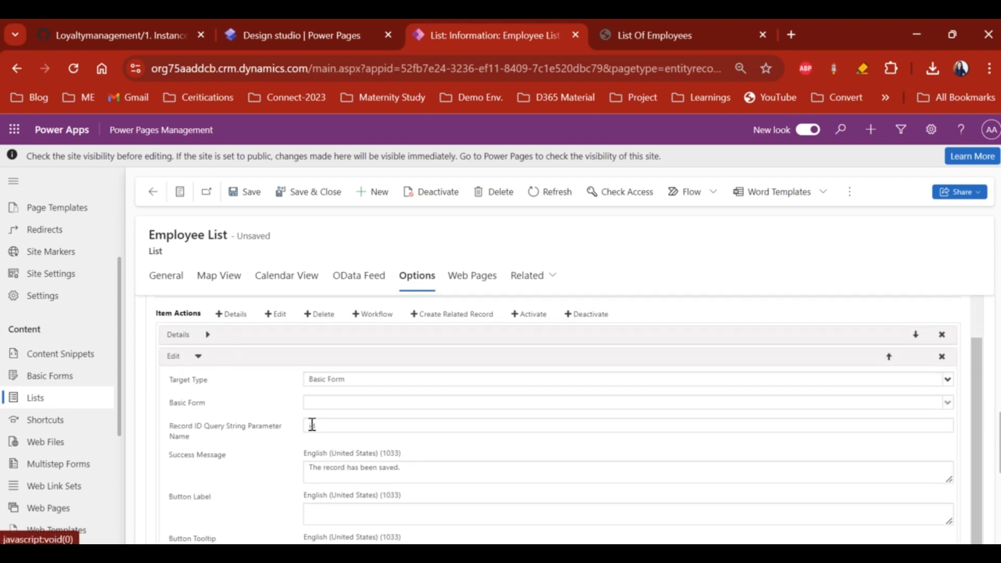
pyautogui.click(357, 379)
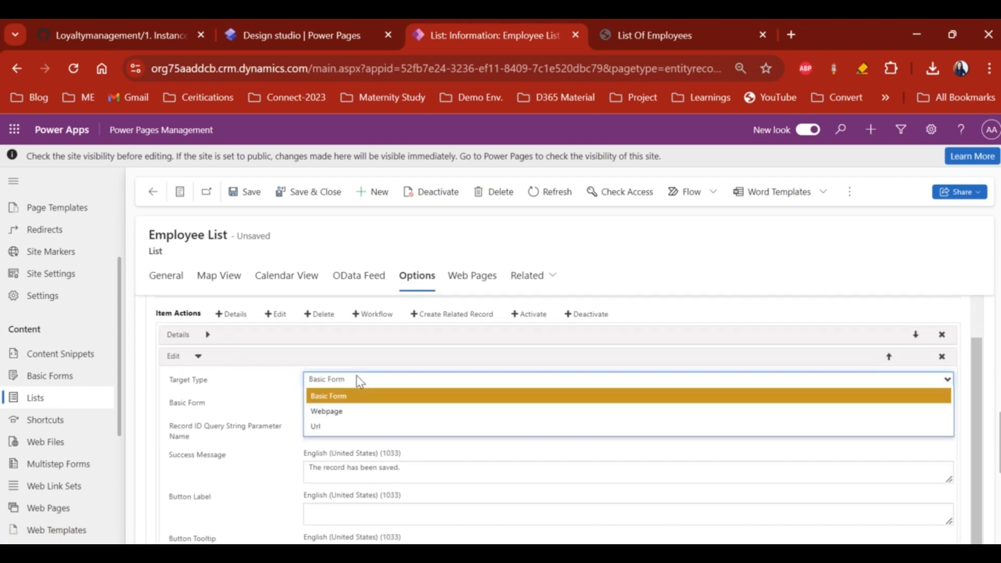
pyautogui.click(332, 396)
pyautogui.click(324, 403)
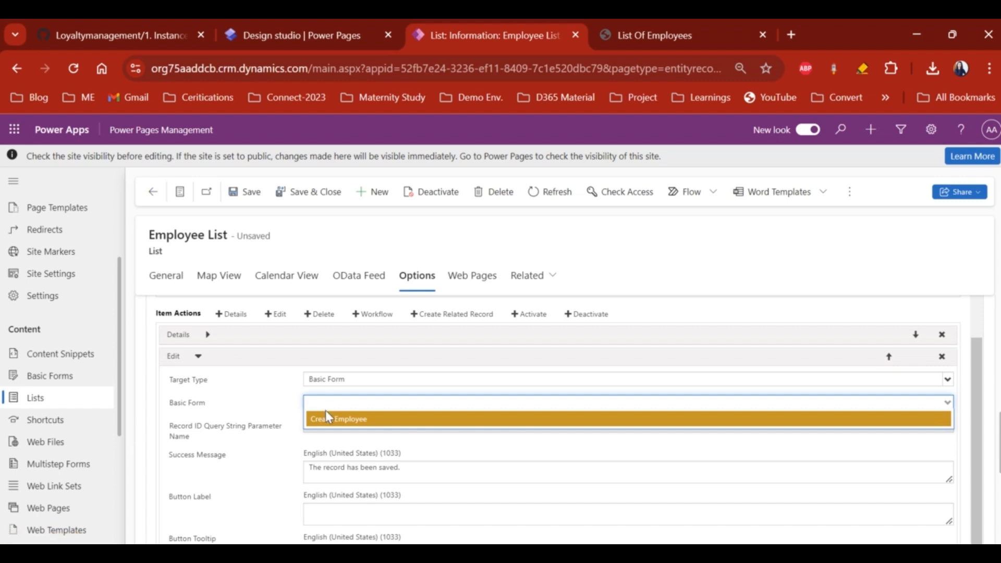
pyautogui.click(330, 419)
pyautogui.scroll(-1, 330, 417)
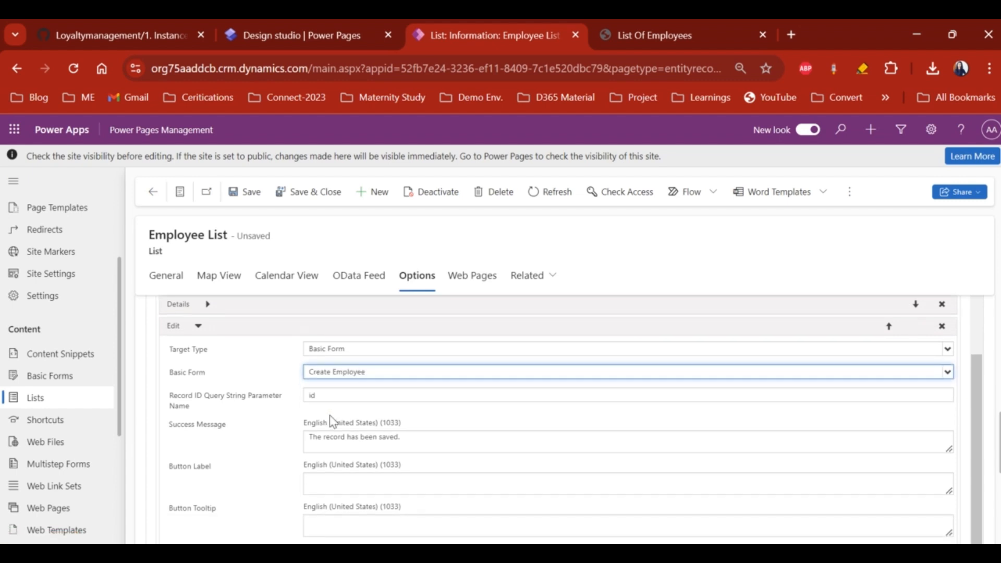
pyautogui.scroll(-2, 221, 477)
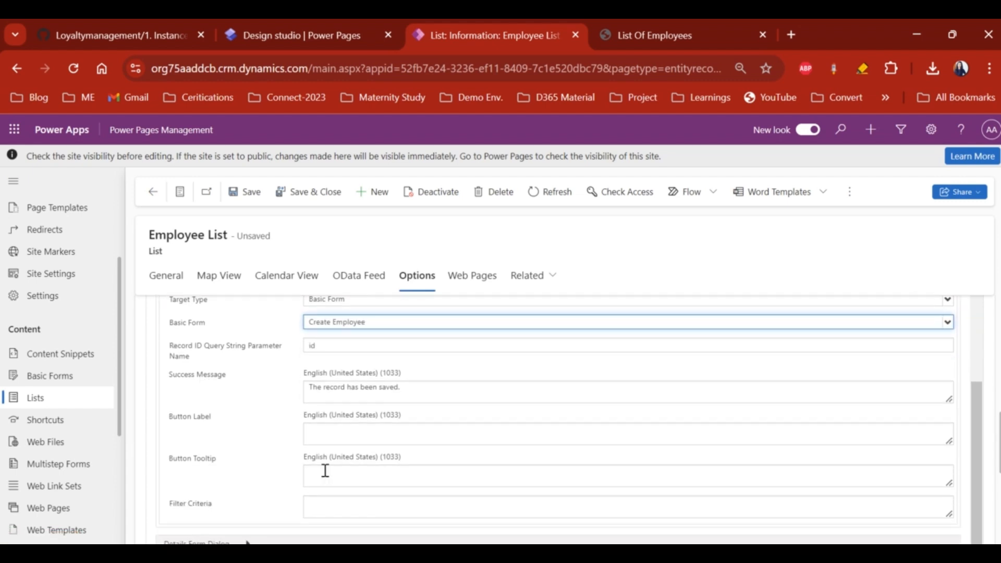
pyautogui.scroll(3, 305, 530)
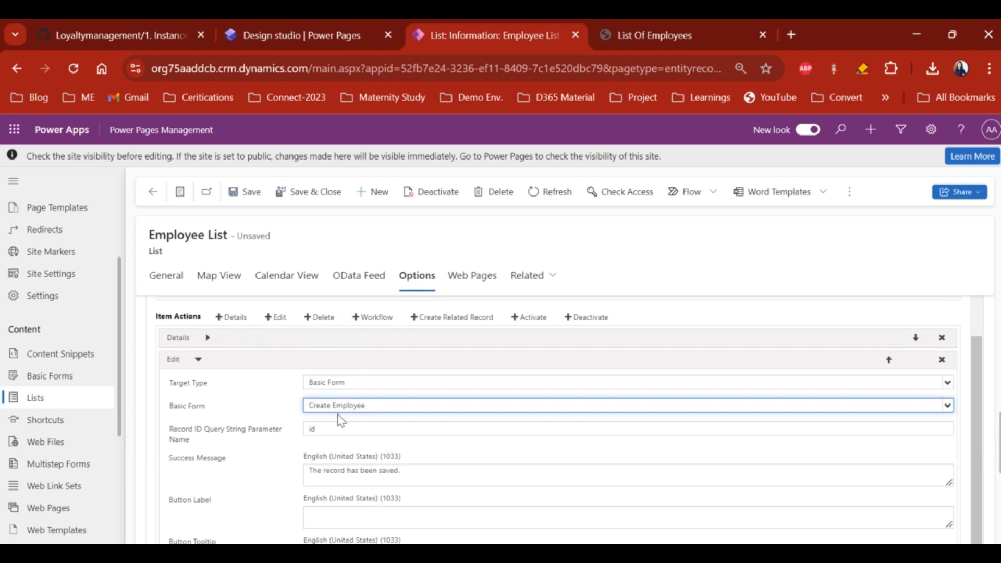
pyautogui.scroll(-2, 340, 417)
pyautogui.scroll(3, 248, 420)
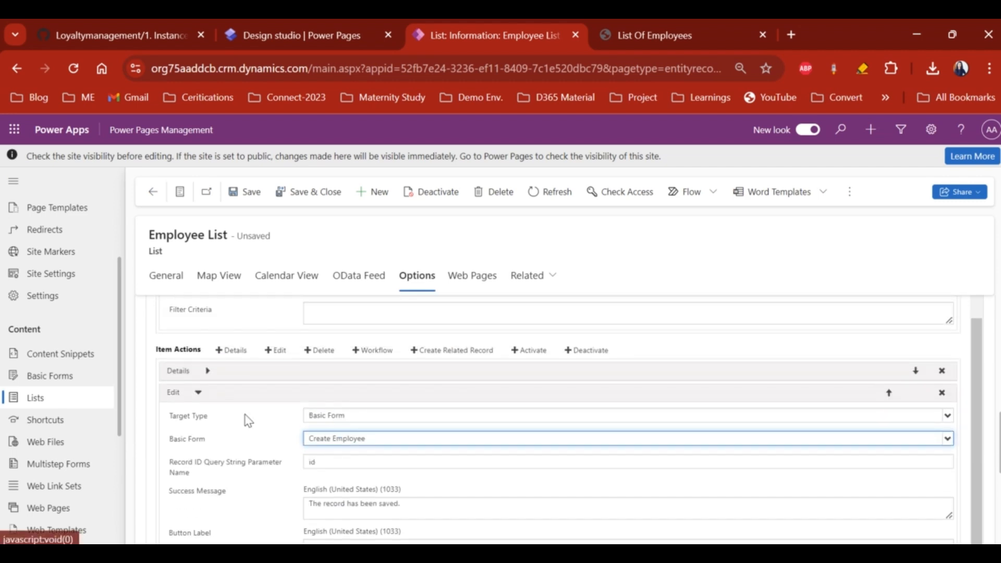
pyautogui.click(198, 392)
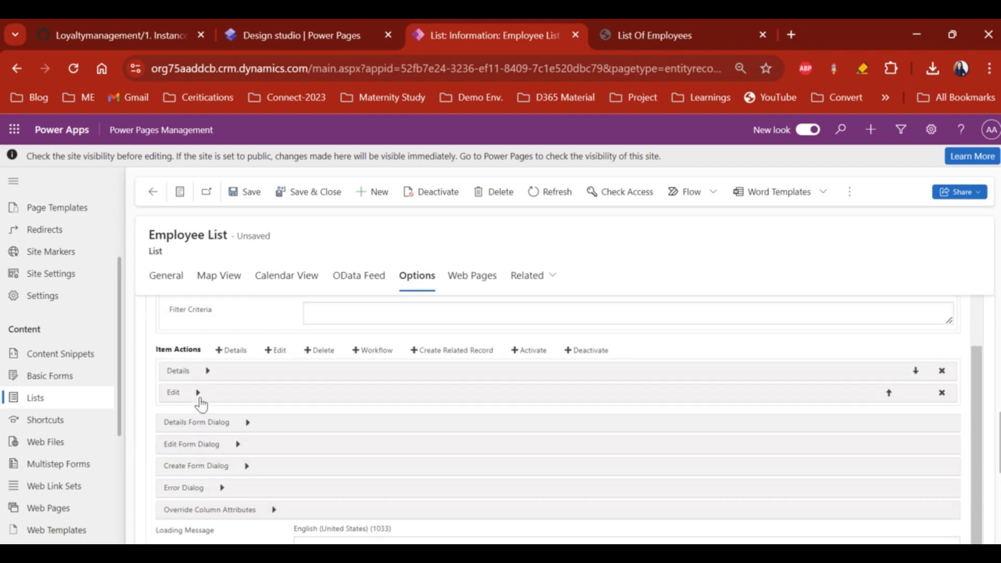
# - Add a Delete item action to the Employee List
pyautogui.click(320, 351)
pyautogui.scroll(-1, 359, 461)
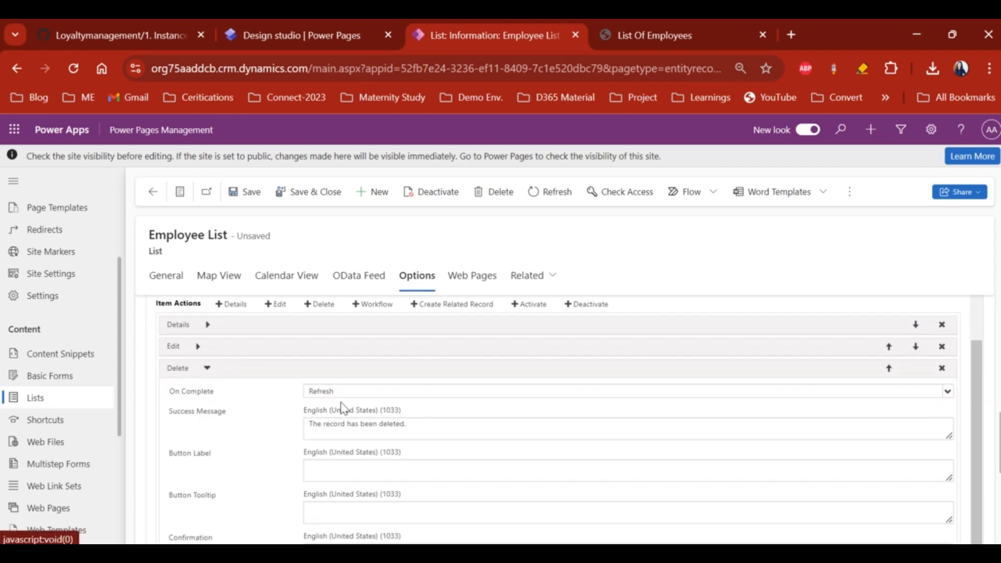
pyautogui.scroll(-1, 336, 456)
pyautogui.scroll(2, 250, 433)
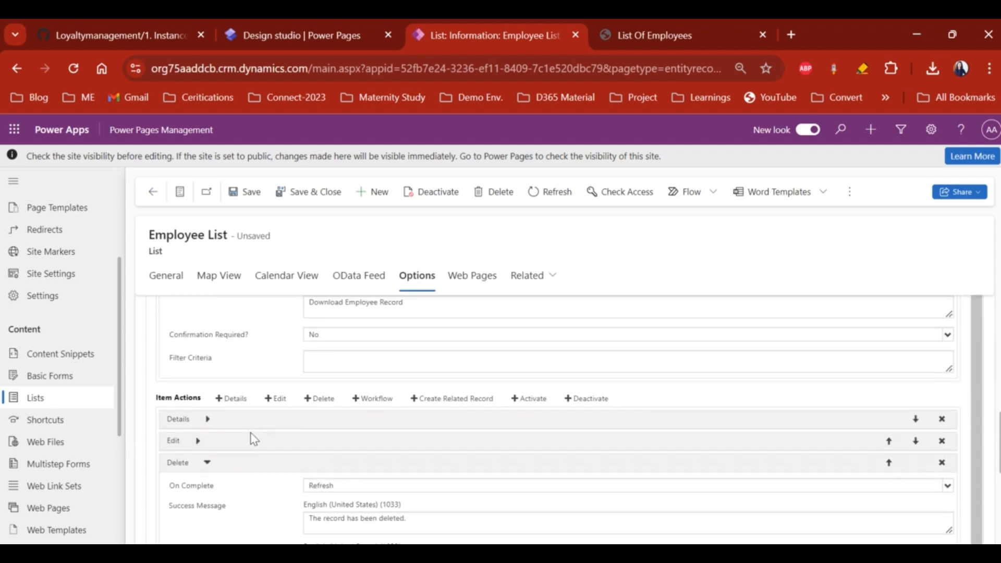
pyautogui.scroll(-3, 250, 433)
pyautogui.click(329, 465)
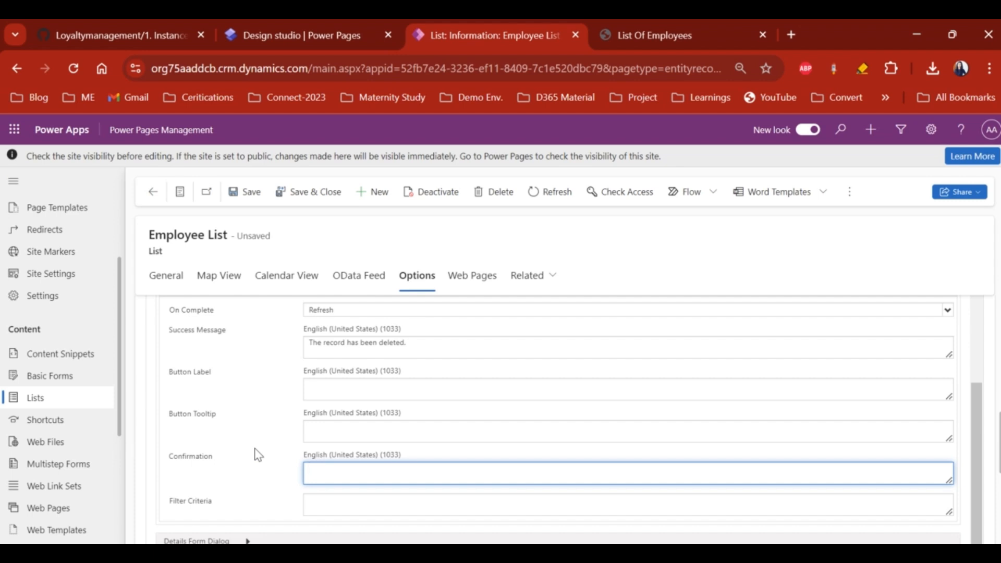
pyautogui.scroll(5, 257, 453)
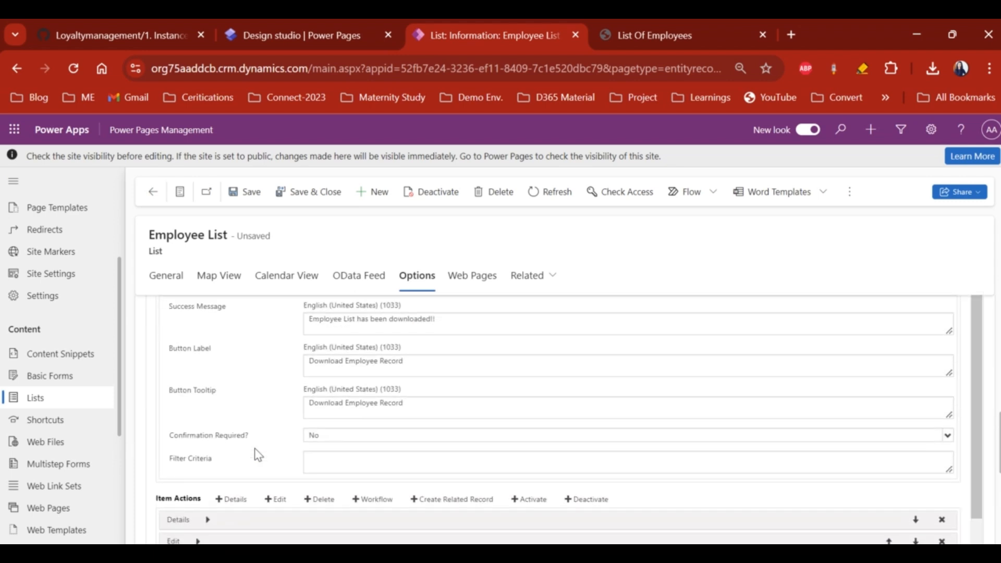
# - Save the Employee List and sync the configuration in the Power Pages design studio
pyautogui.click(166, 284)
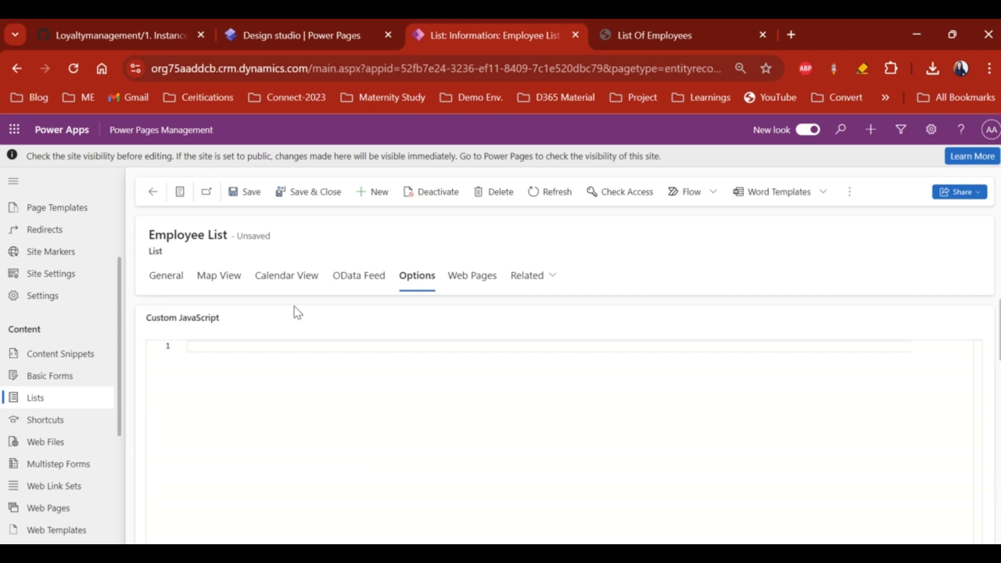
pyautogui.click(253, 193)
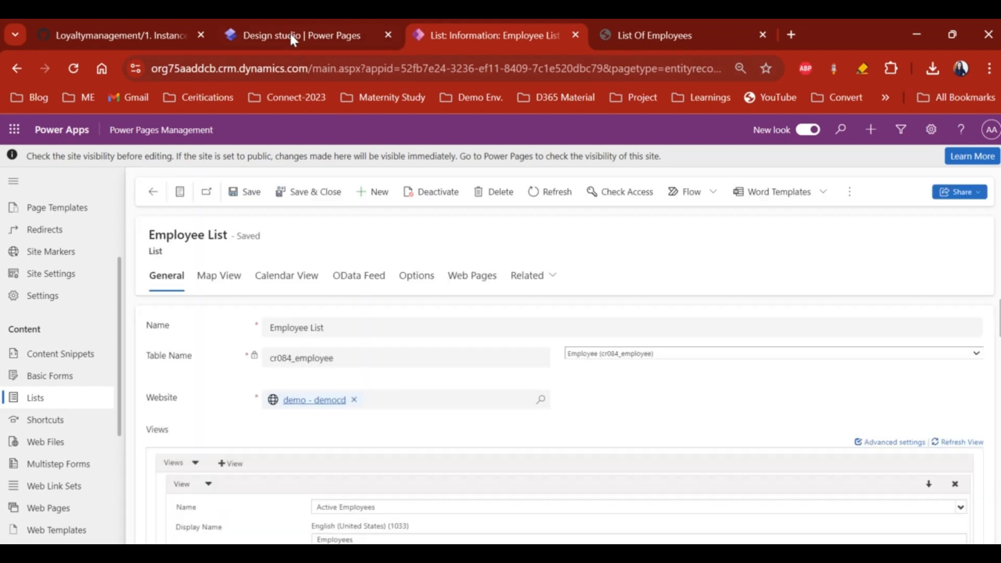
pyautogui.click(290, 37)
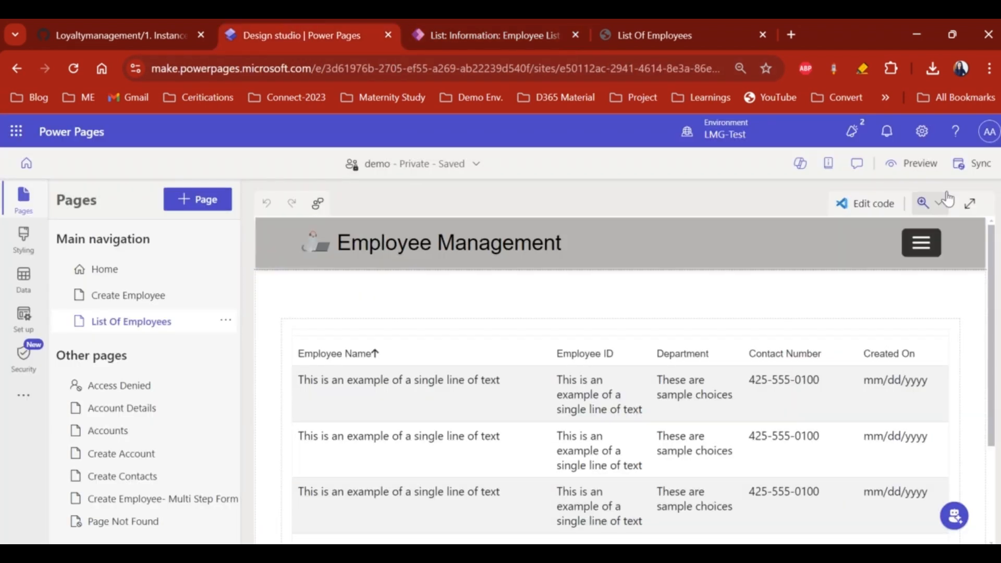
pyautogui.click(970, 163)
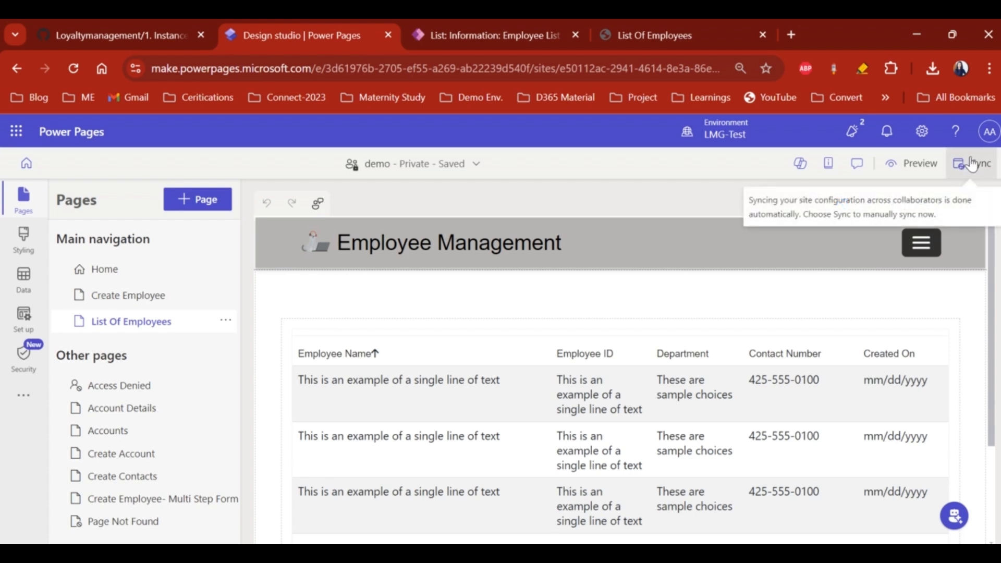
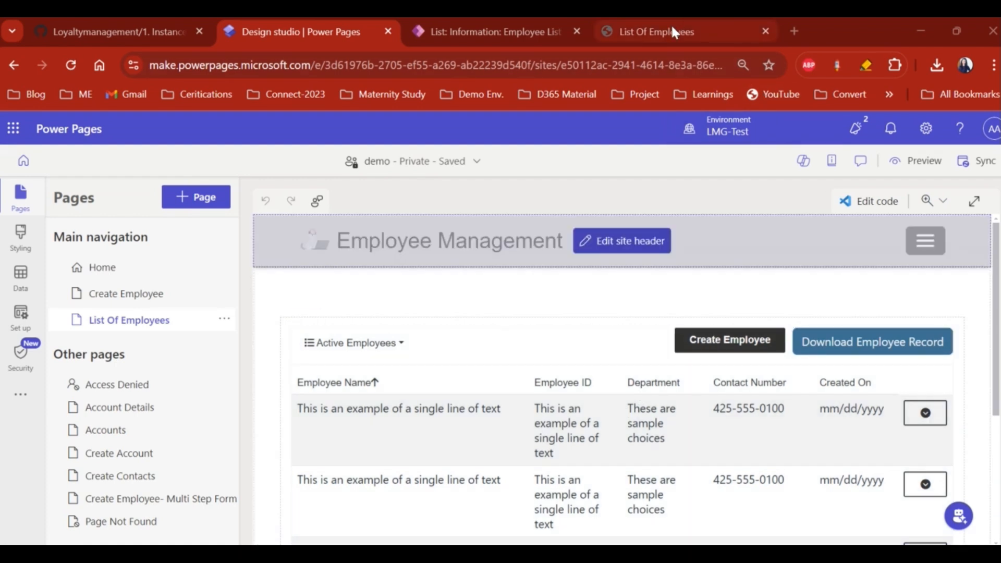
# - On the live employee list, check the empty Employees - Inactive view, then return to Employees
pyautogui.click(670, 27)
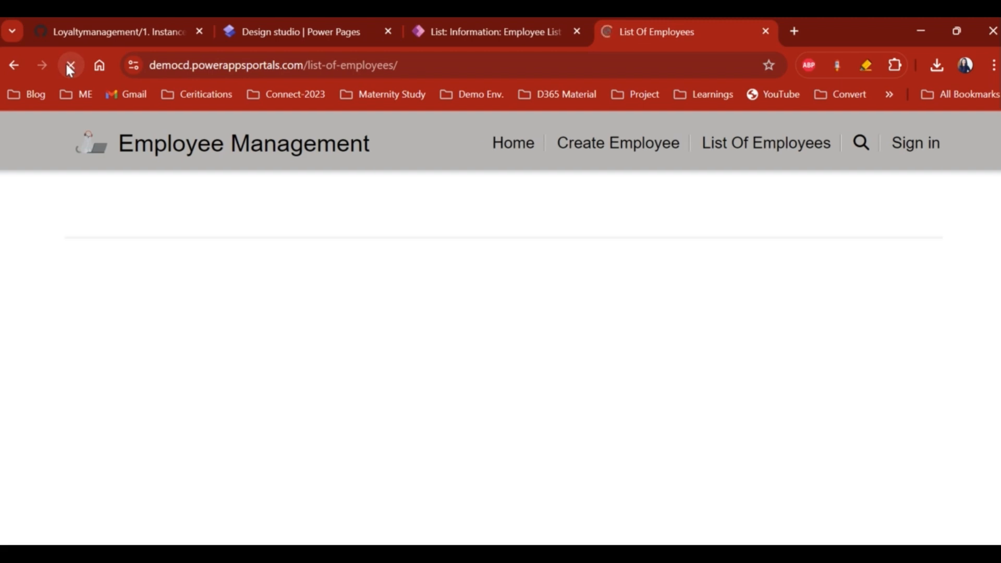
pyautogui.moveTo(308, 59); pyautogui.dragTo(376, 97)
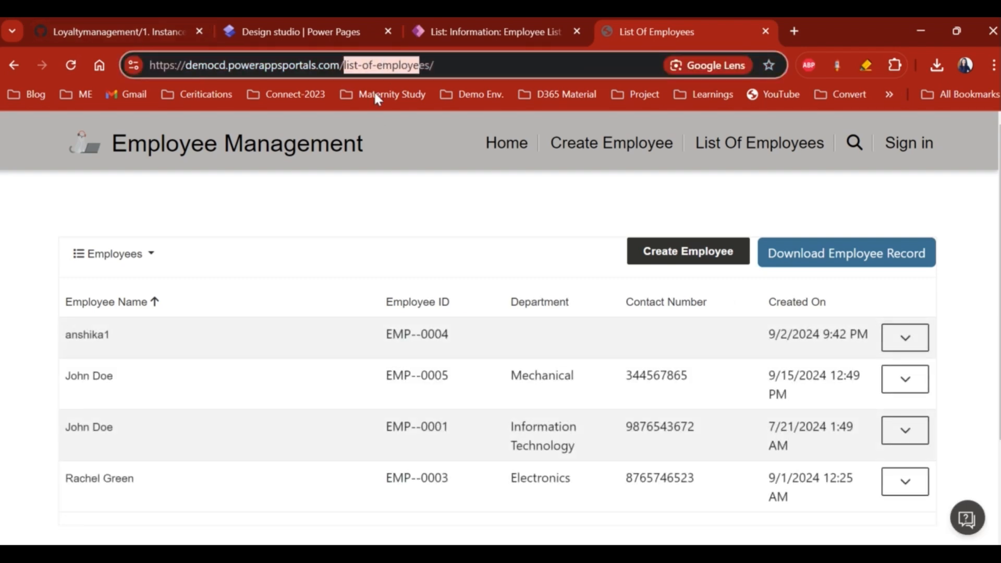
pyautogui.click(327, 219)
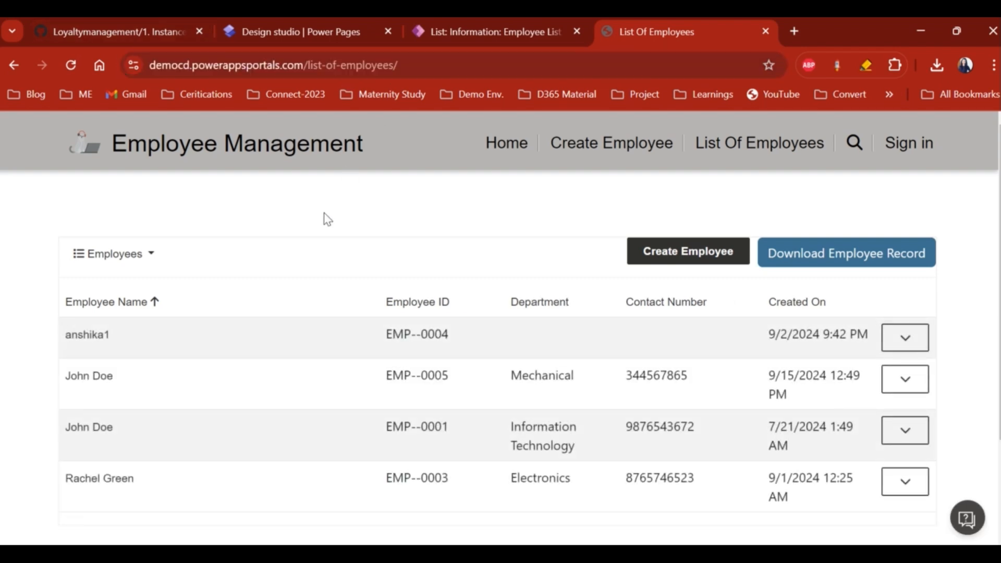
pyautogui.click(114, 253)
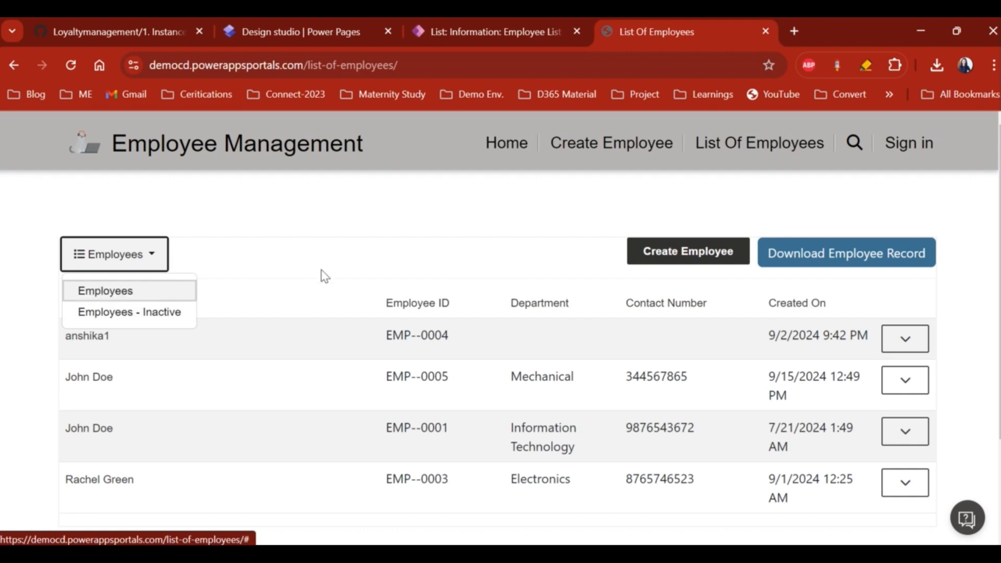
pyautogui.click(136, 313)
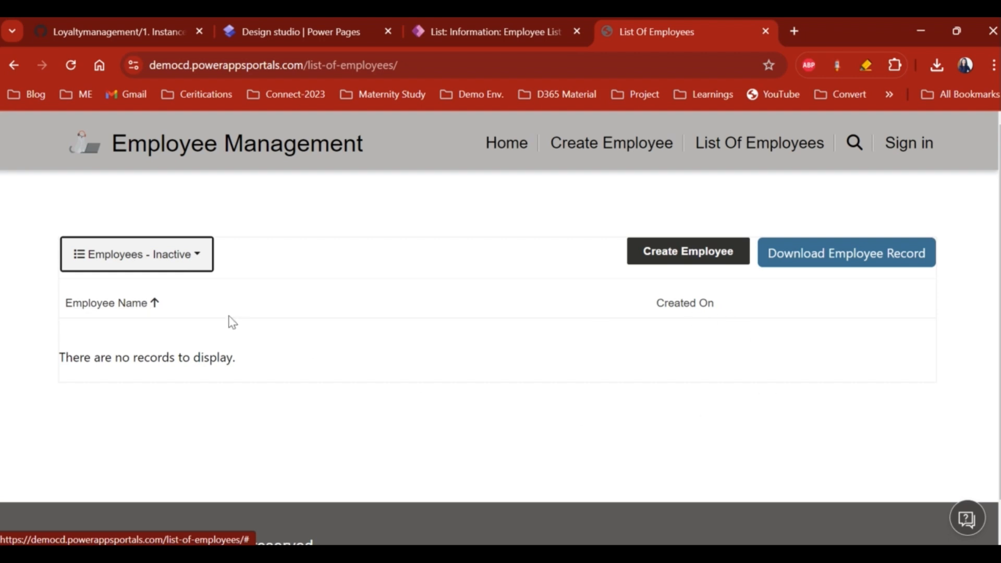
pyautogui.click(197, 257)
pyautogui.click(119, 287)
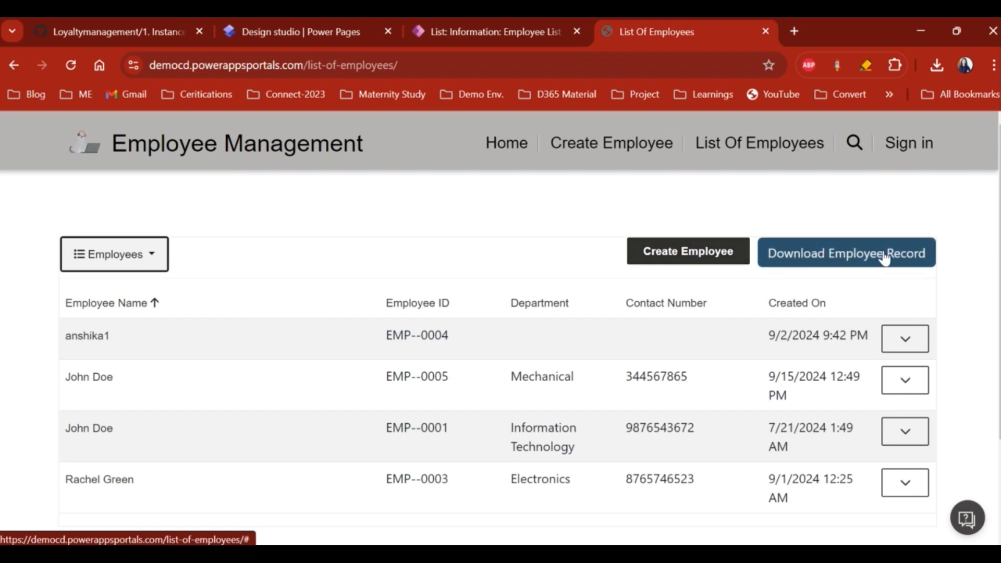
pyautogui.click(811, 254)
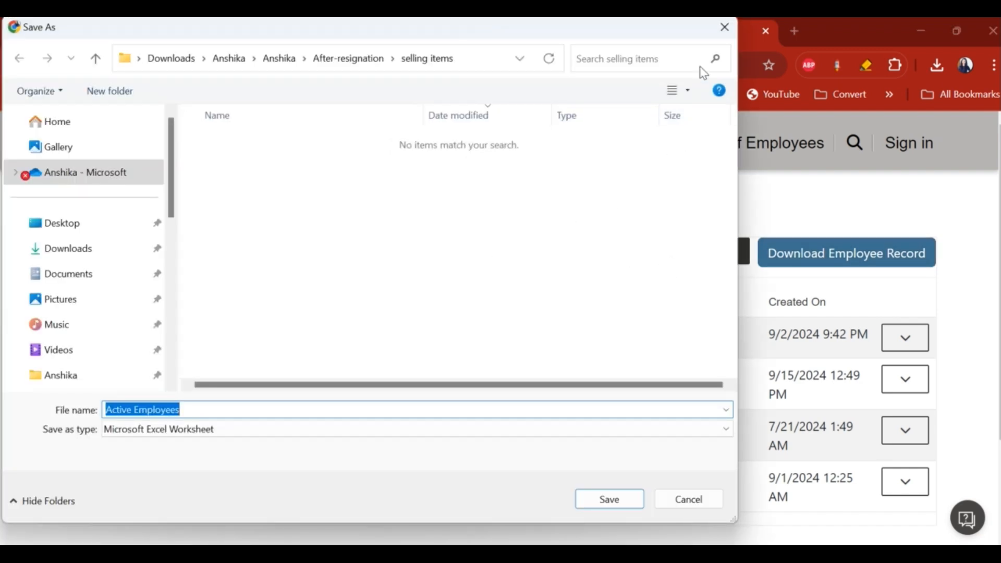
pyautogui.click(724, 27)
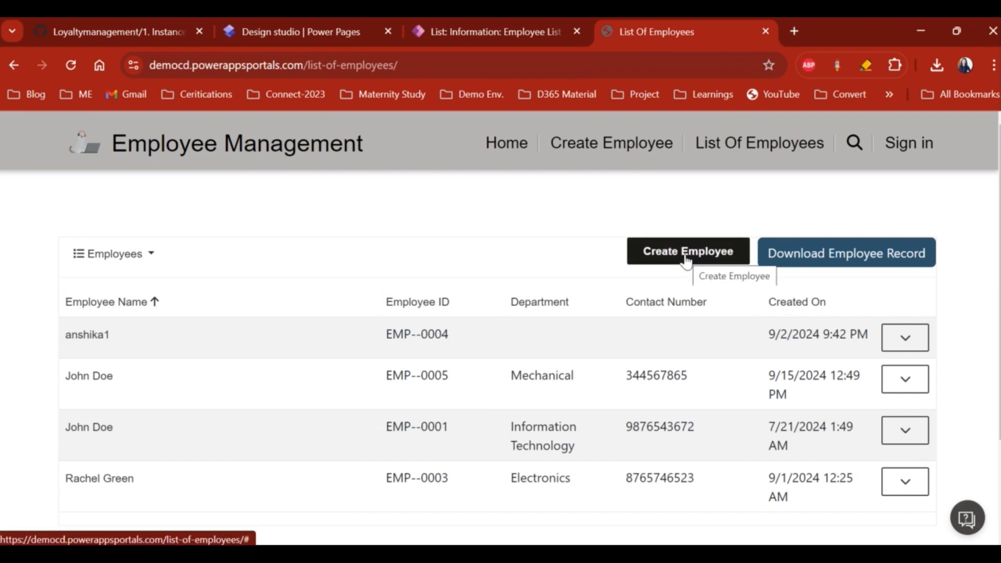
# - Submit a new Information Technology employee with the employee's name and contact number
pyautogui.click(669, 259)
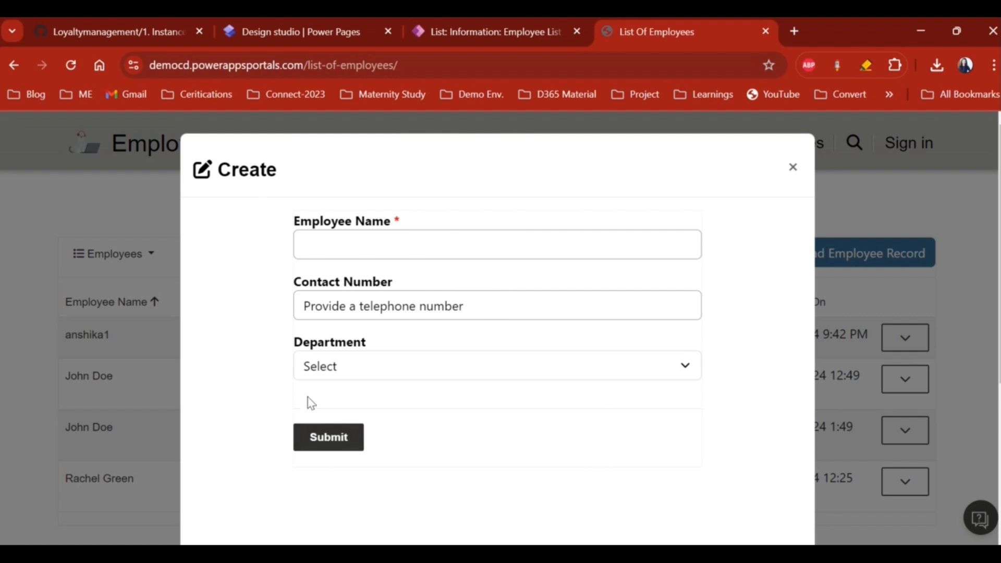
pyautogui.click(337, 242)
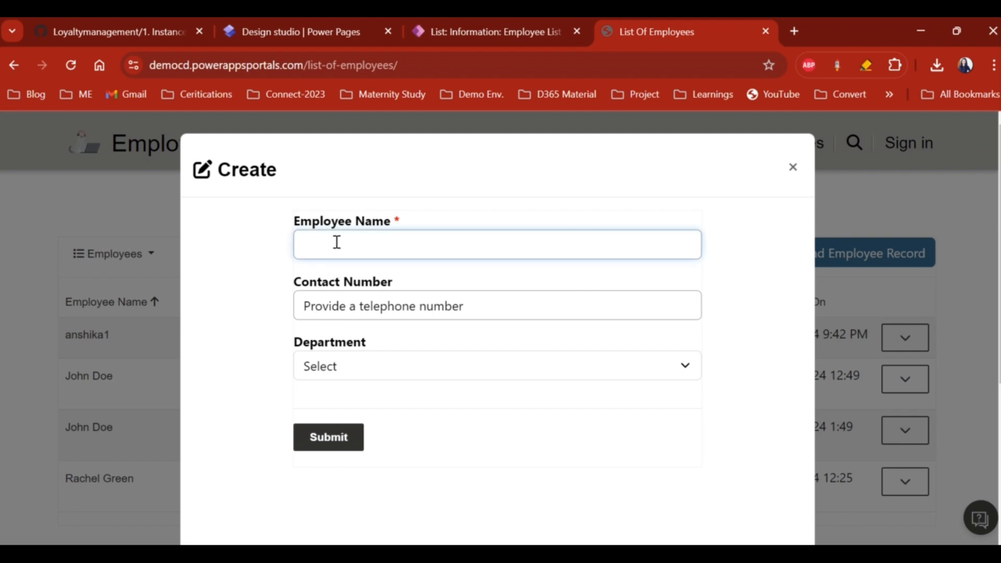
pyautogui.click(382, 314)
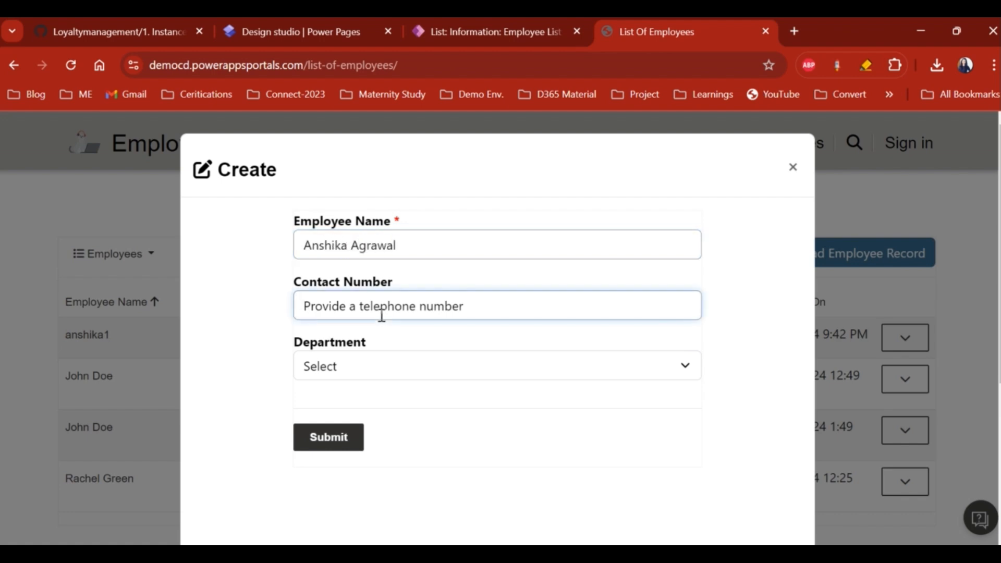
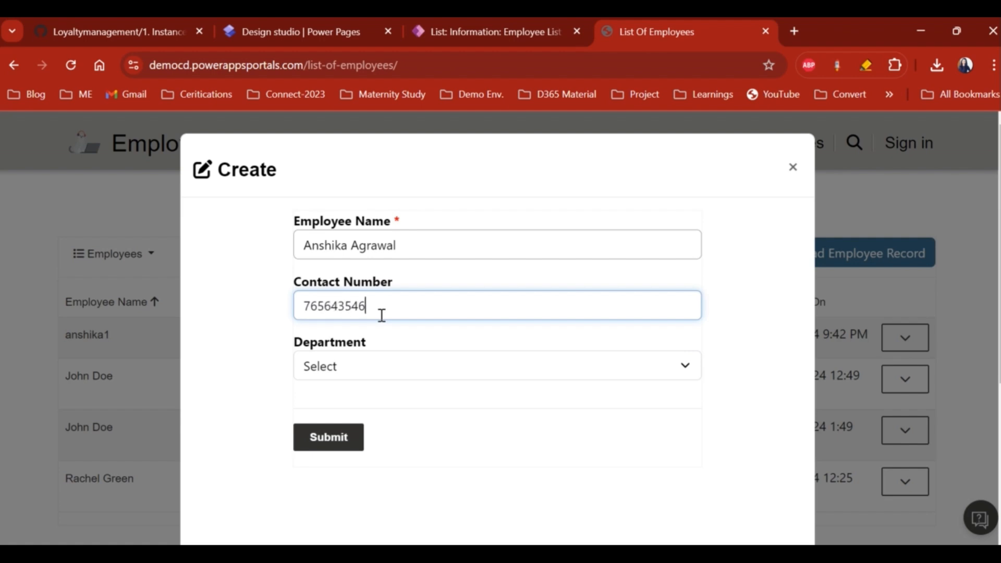
pyautogui.press('Tab')
pyautogui.click(365, 371)
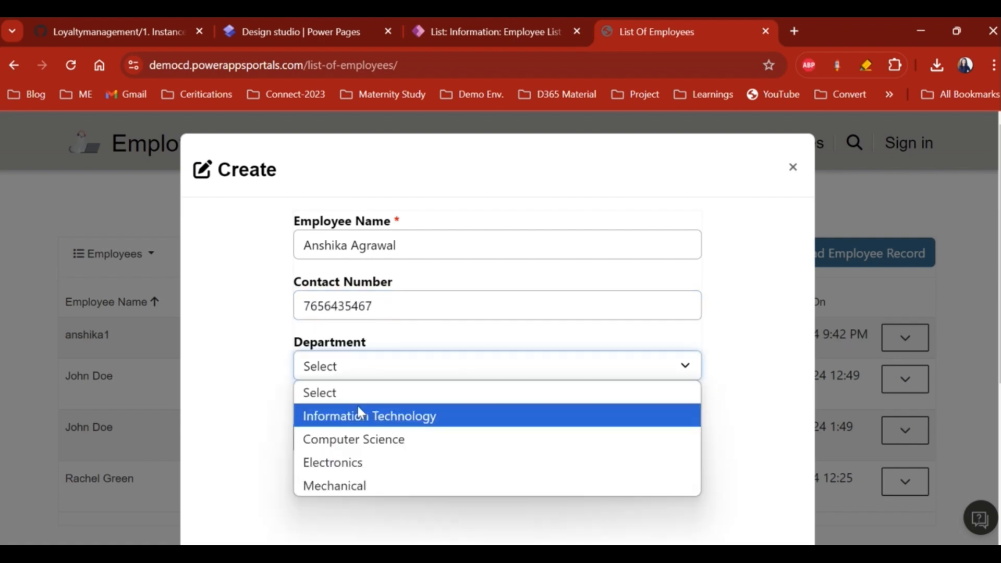
pyautogui.click(361, 416)
pyautogui.click(328, 435)
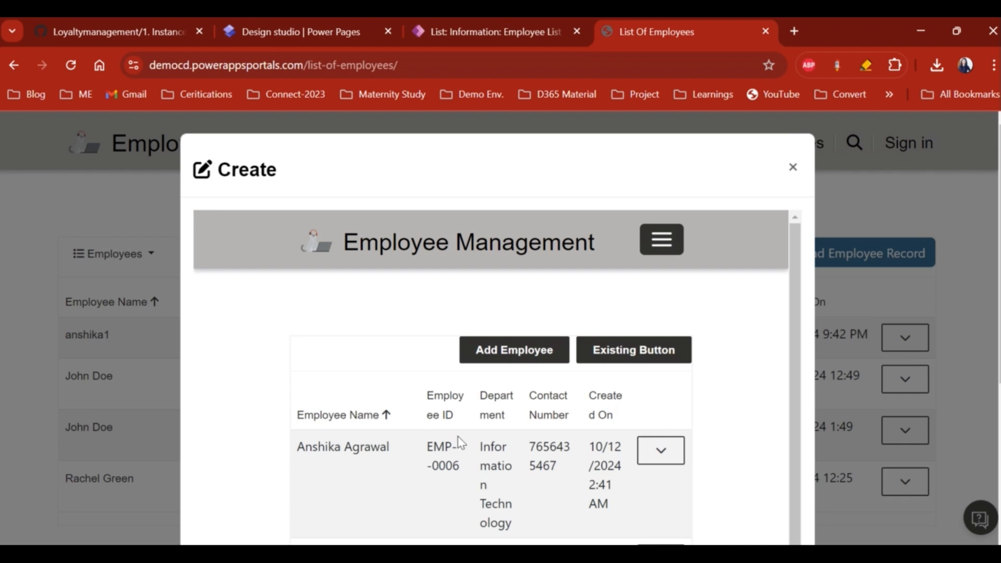
# - Close the form and reload the list to confirm the new employee EMP--0006 appears
pyautogui.scroll(-1, 459, 441)
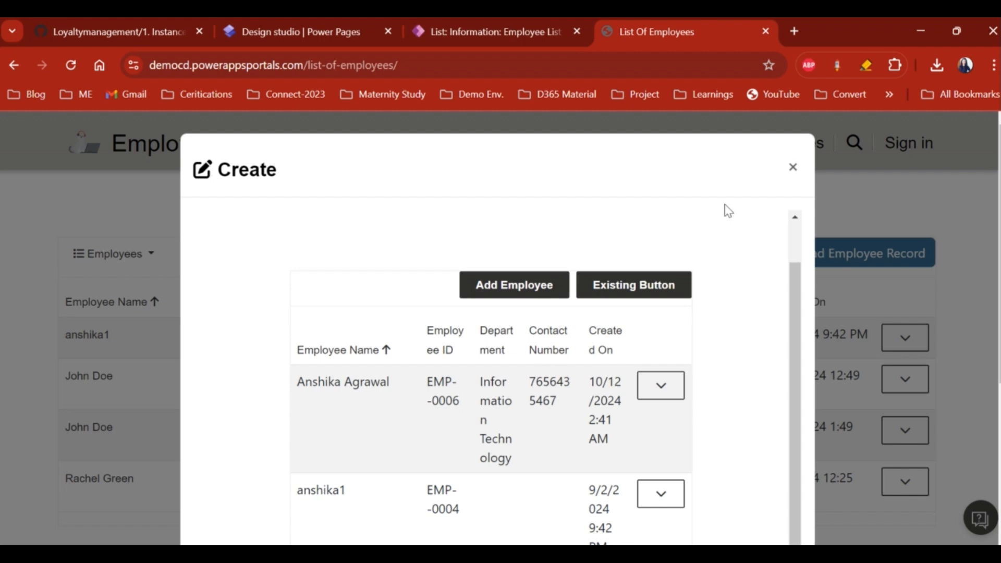
pyautogui.click(794, 170)
pyautogui.scroll(-1, 436, 366)
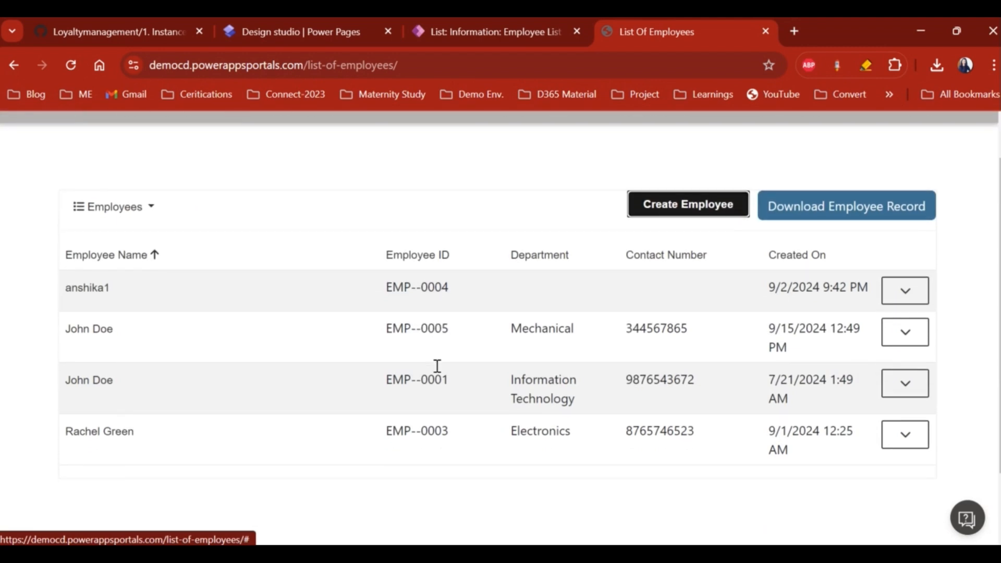
pyautogui.scroll(1, 611, 338)
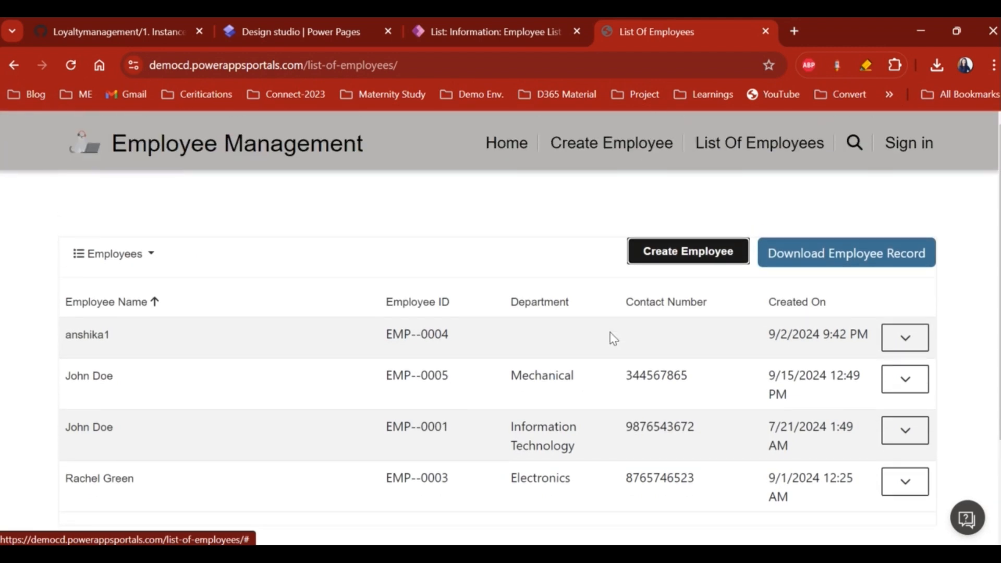
pyautogui.click(74, 65)
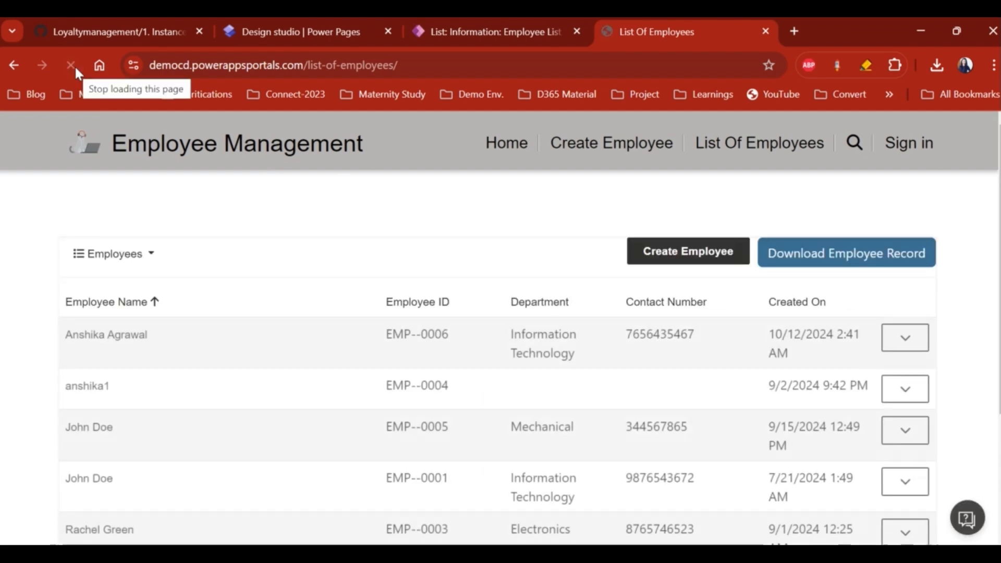
pyautogui.scroll(-1, 384, 403)
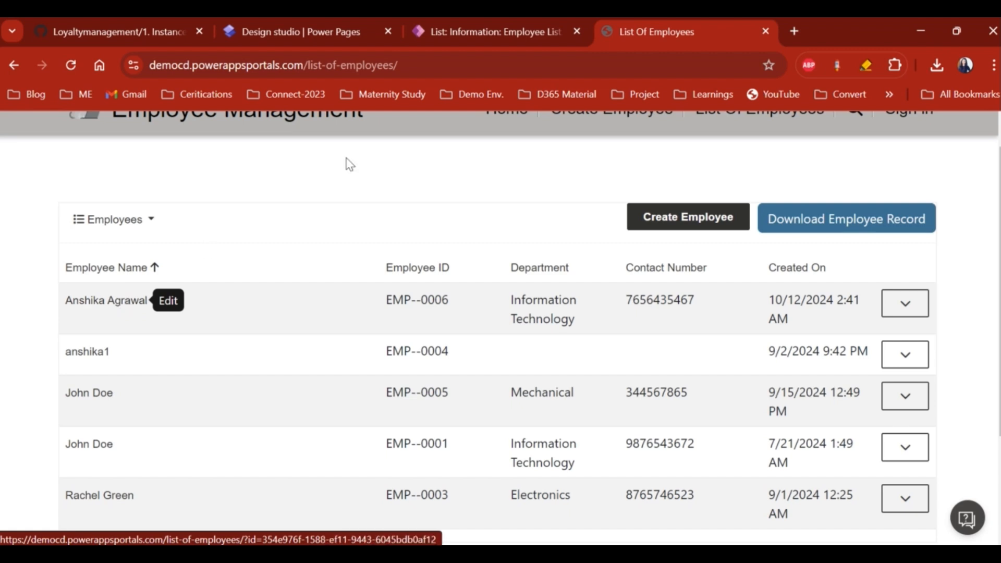
pyautogui.click(498, 33)
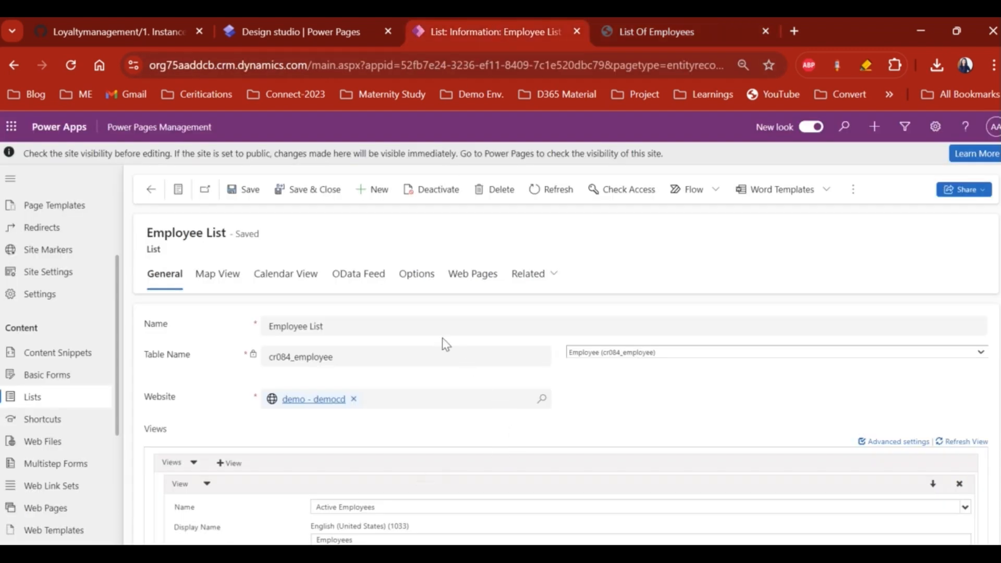
# - Review the Employee List's Edit action button label and tooltip settings, then view the live list
pyautogui.click(425, 277)
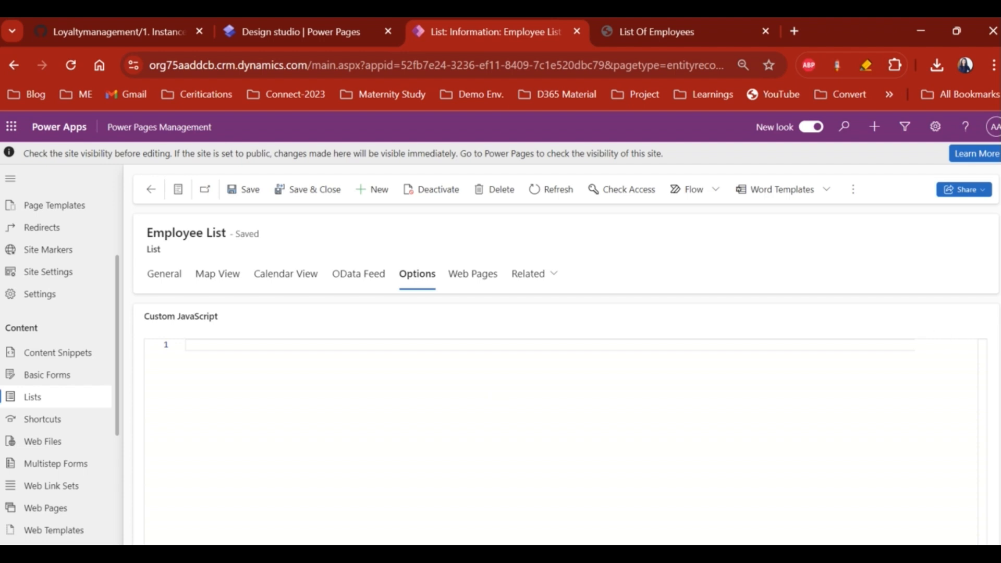
pyautogui.scroll(-5, 566, 417)
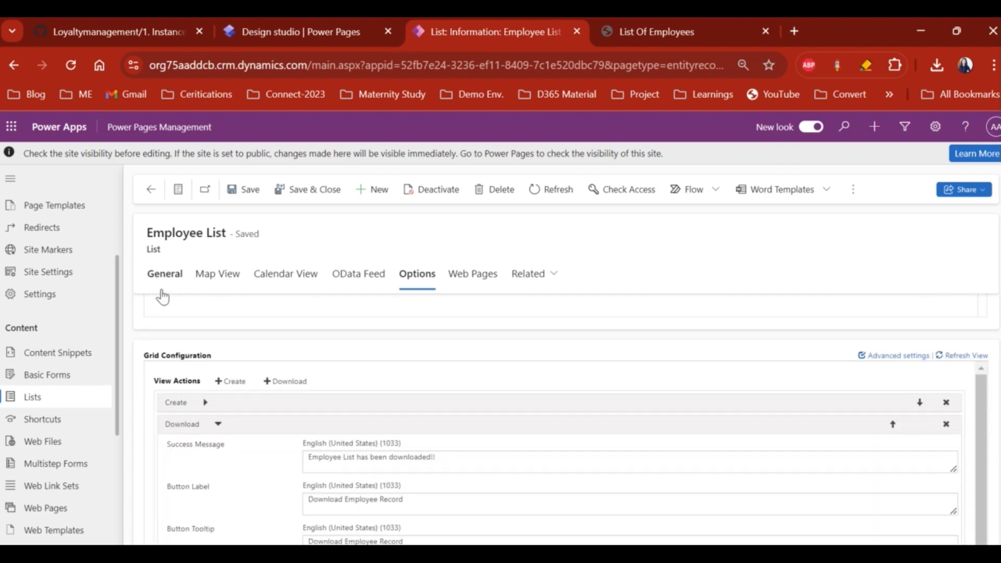
pyautogui.click(219, 424)
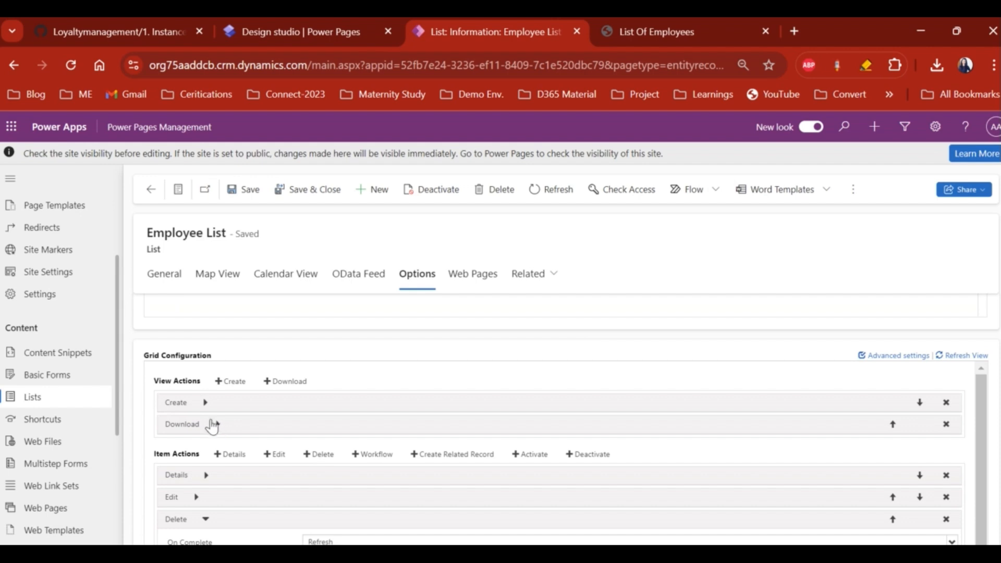
pyautogui.scroll(-1, 208, 411)
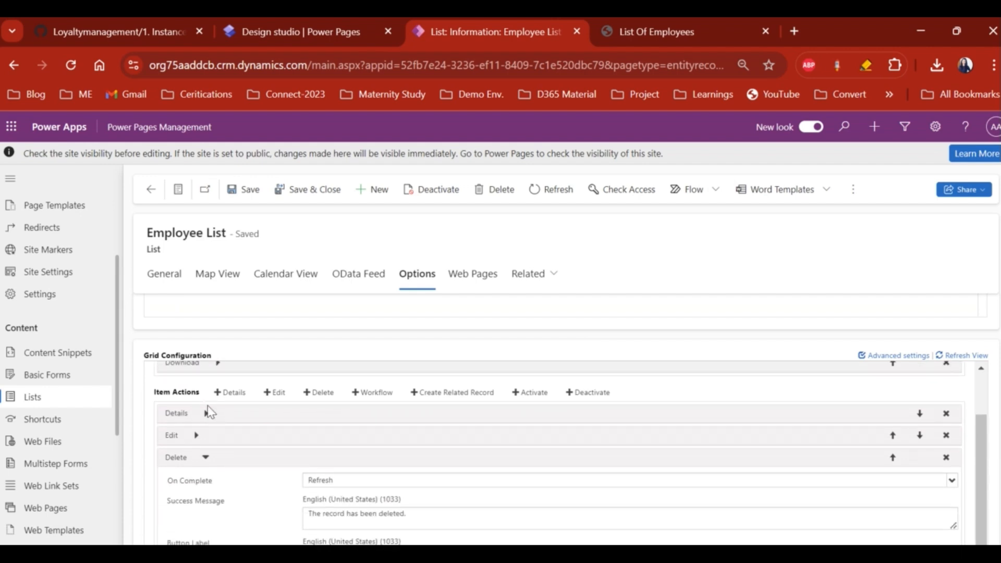
pyautogui.click(207, 437)
pyautogui.scroll(-1, 200, 441)
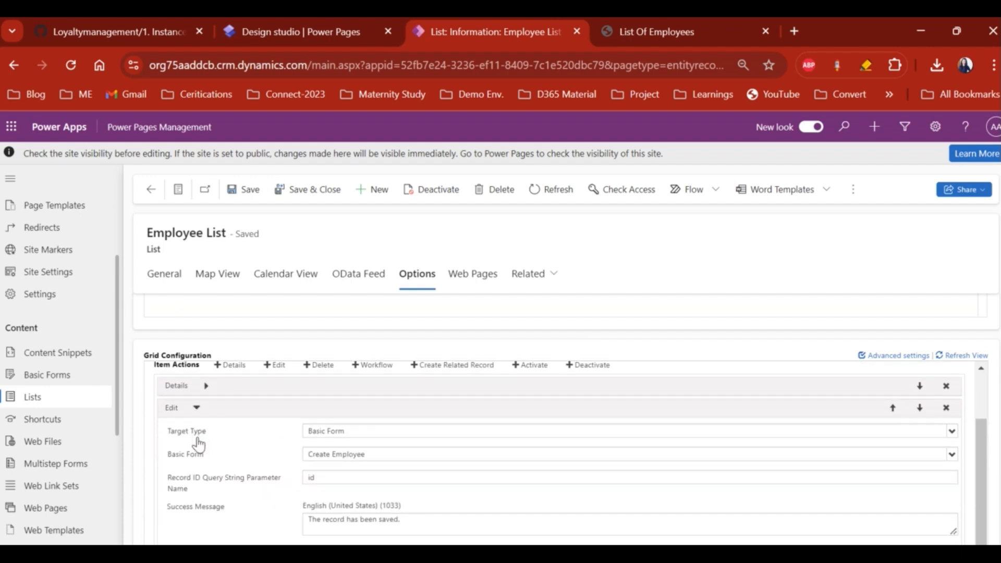
pyautogui.scroll(-1, 328, 432)
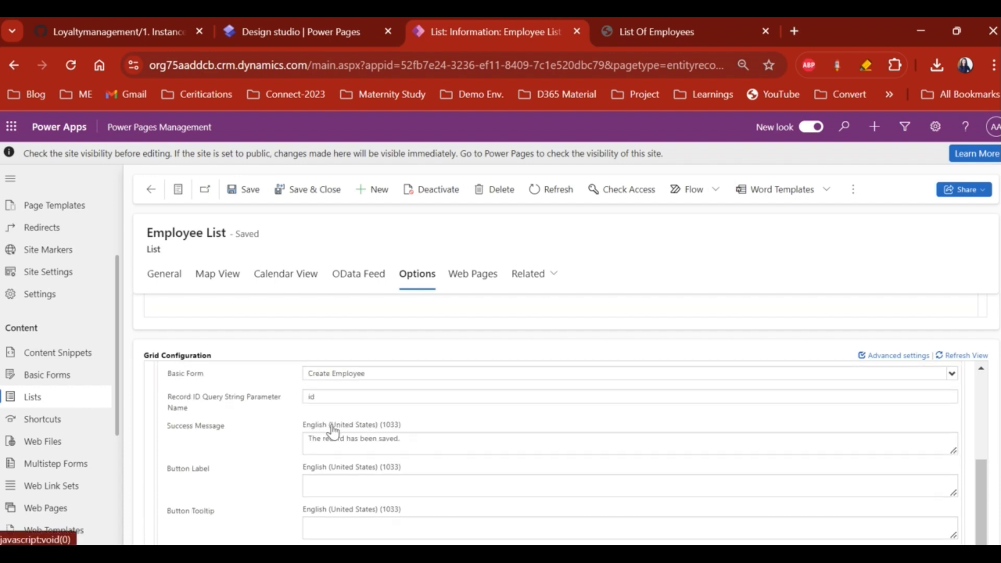
pyautogui.click(325, 482)
pyautogui.click(324, 524)
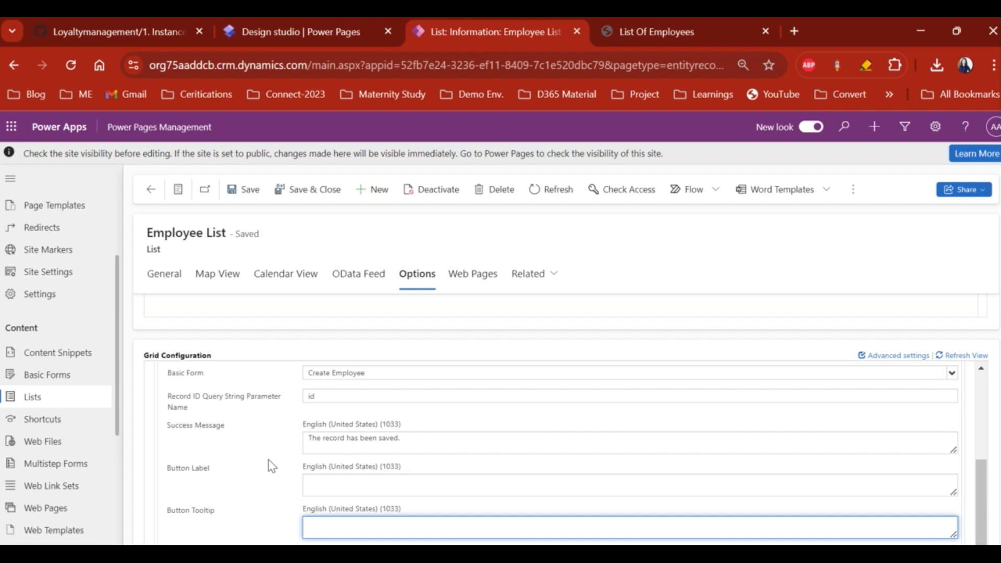
pyautogui.scroll(1, 271, 465)
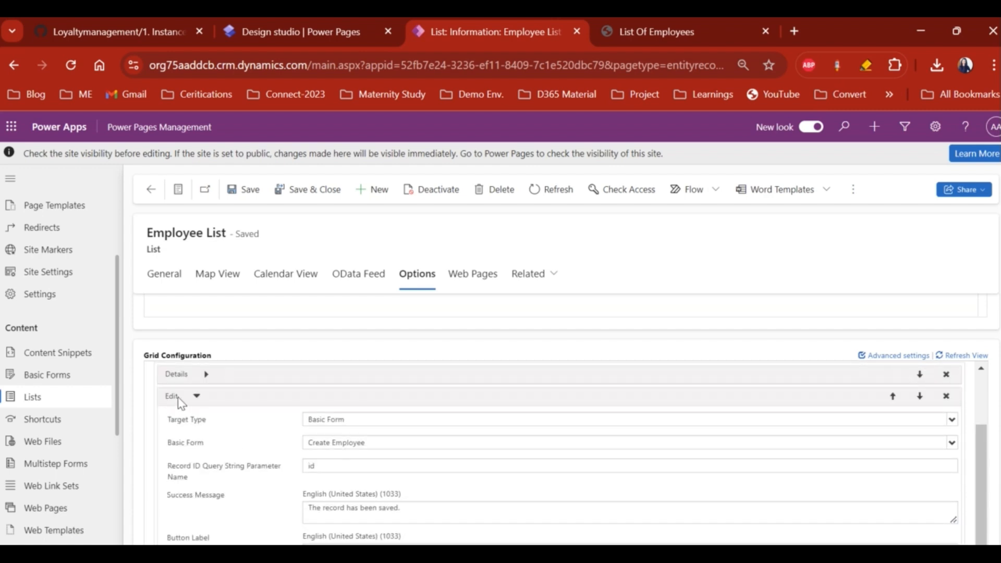
pyautogui.click(655, 33)
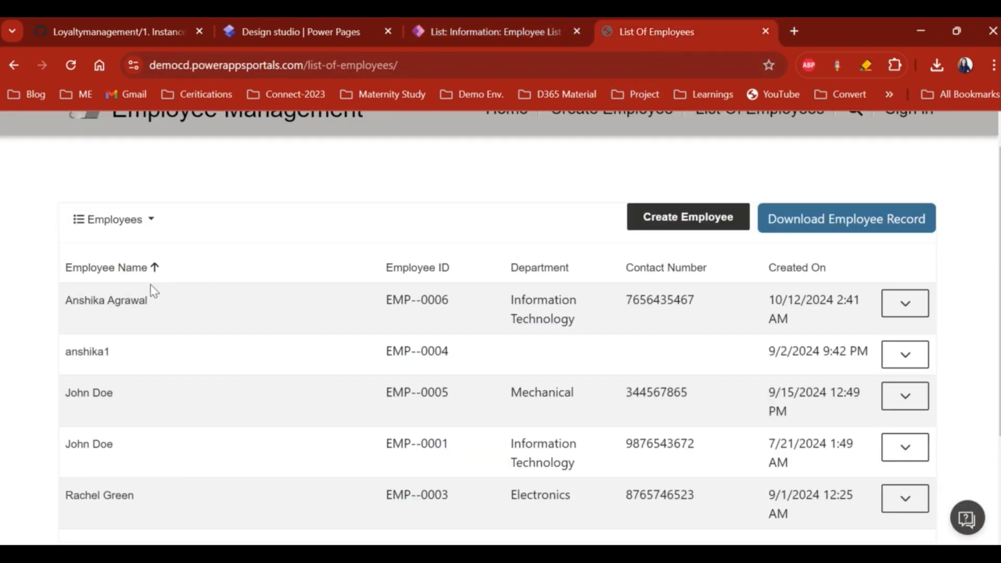
# - Open and close the first employee's blank edit form twice, then show that row's actions
pyautogui.click(120, 302)
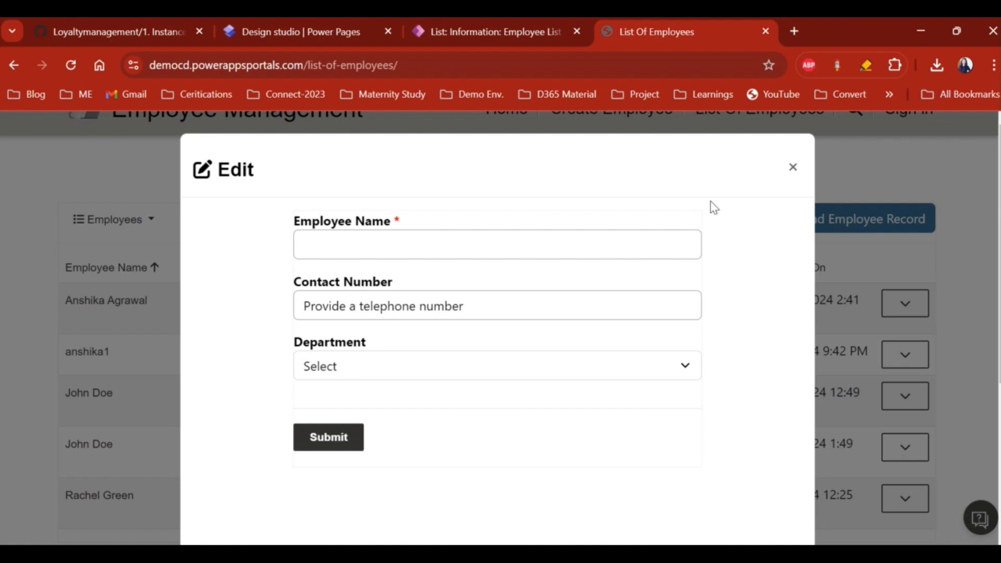
pyautogui.click(792, 168)
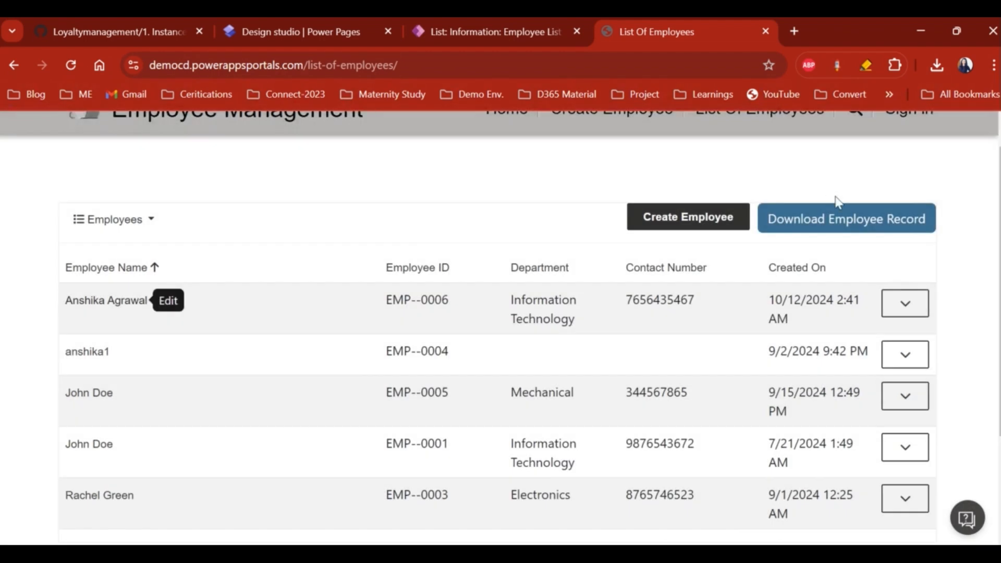
pyautogui.click(139, 302)
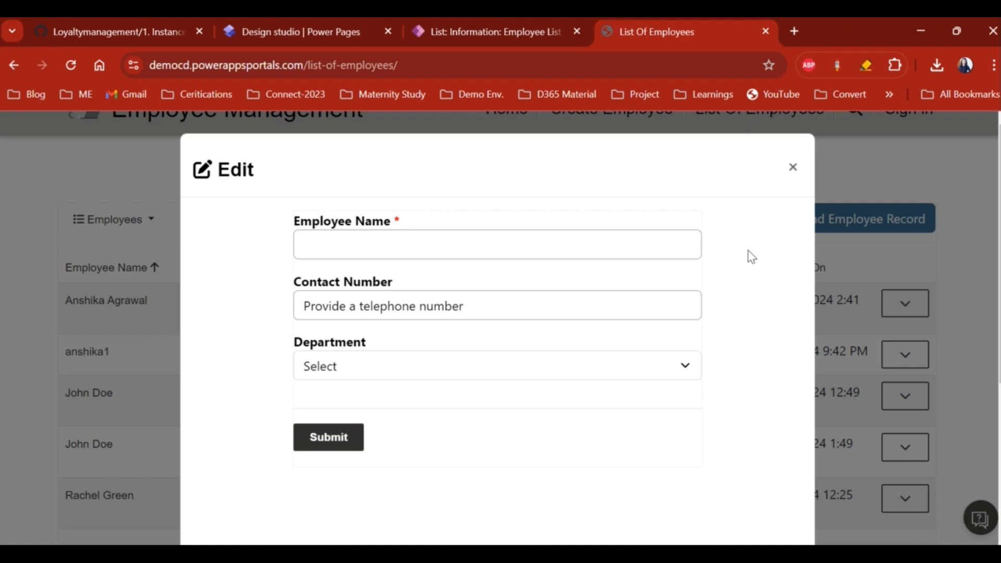
pyautogui.click(792, 167)
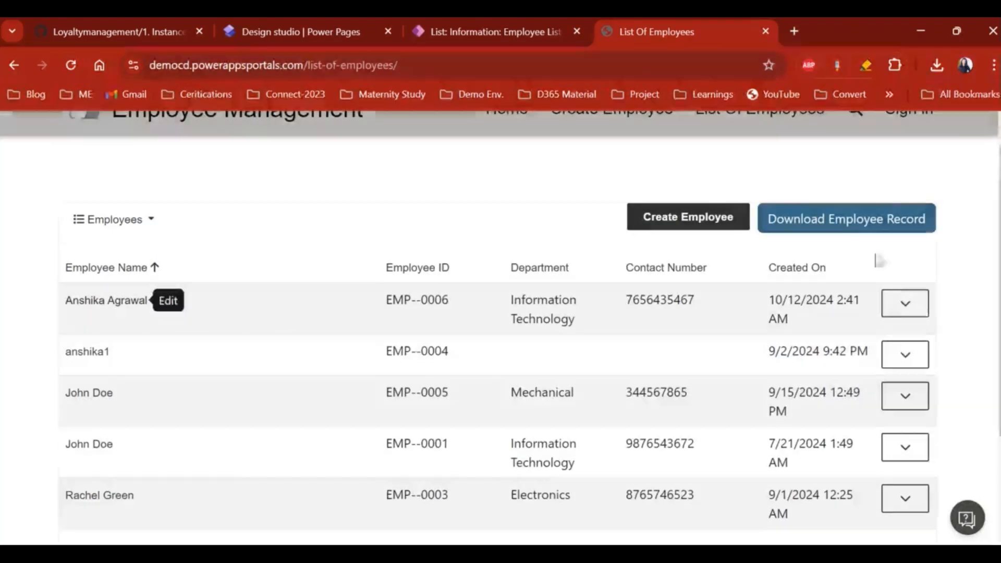
pyautogui.click(907, 310)
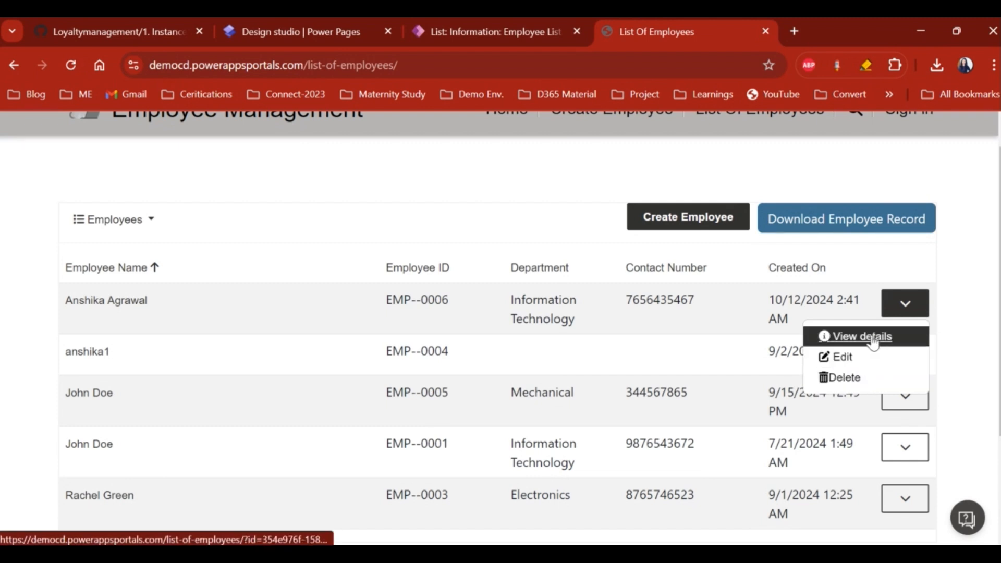
# - Inspect the Details action, which redirects to the List Of Employees webpage, against the live site
pyautogui.click(471, 32)
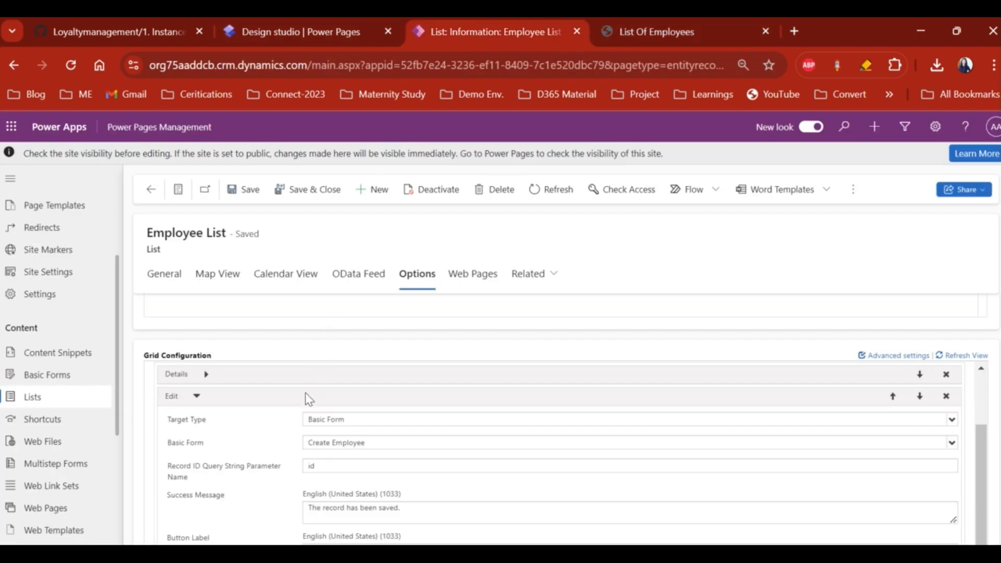
pyautogui.click(207, 375)
pyautogui.scroll(-1, 210, 380)
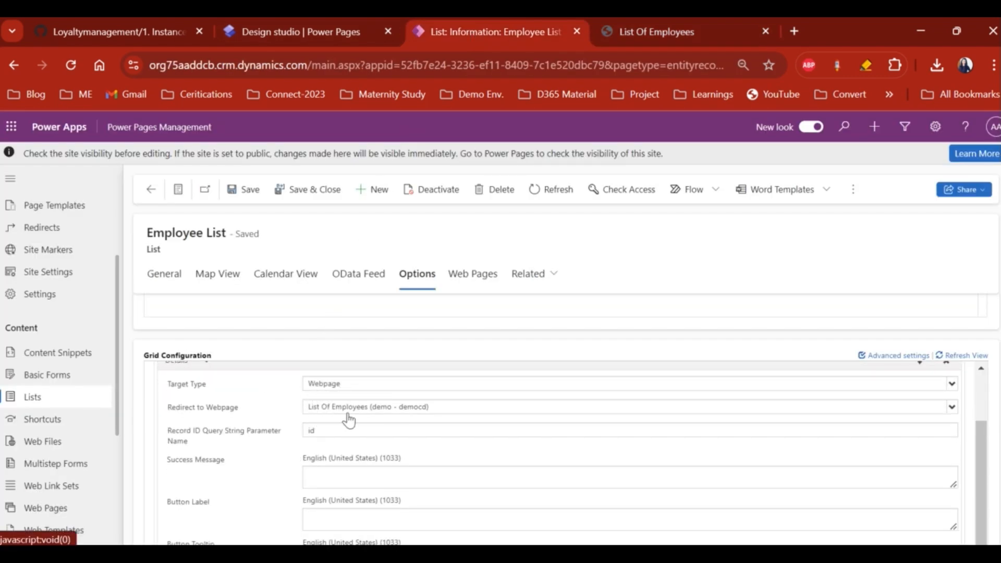
pyautogui.click(651, 32)
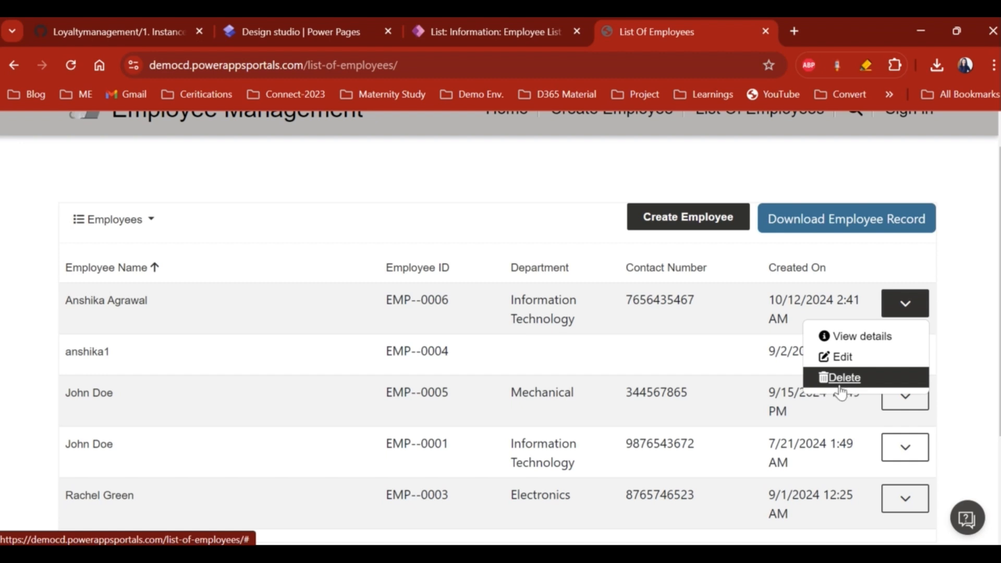
pyautogui.click(496, 31)
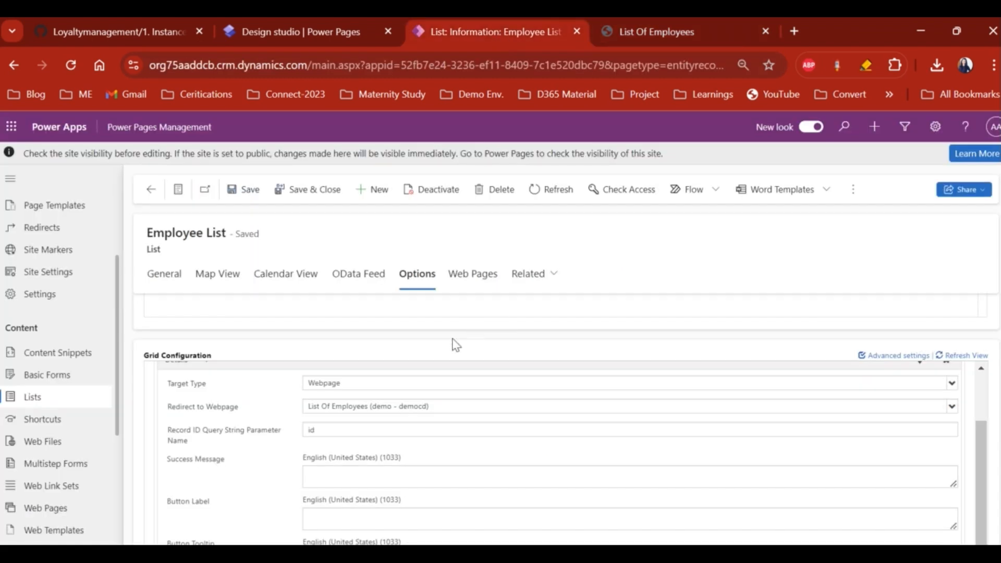
# - Add Activate and Deactivate item actions to the Employee List and save it
pyautogui.scroll(10, 566, 451)
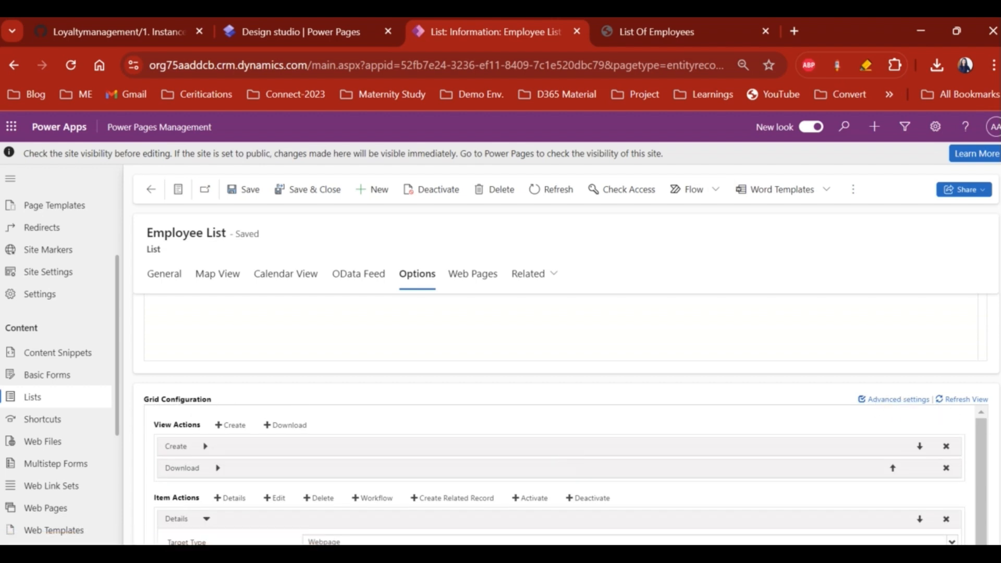
pyautogui.scroll(-4, 993, 422)
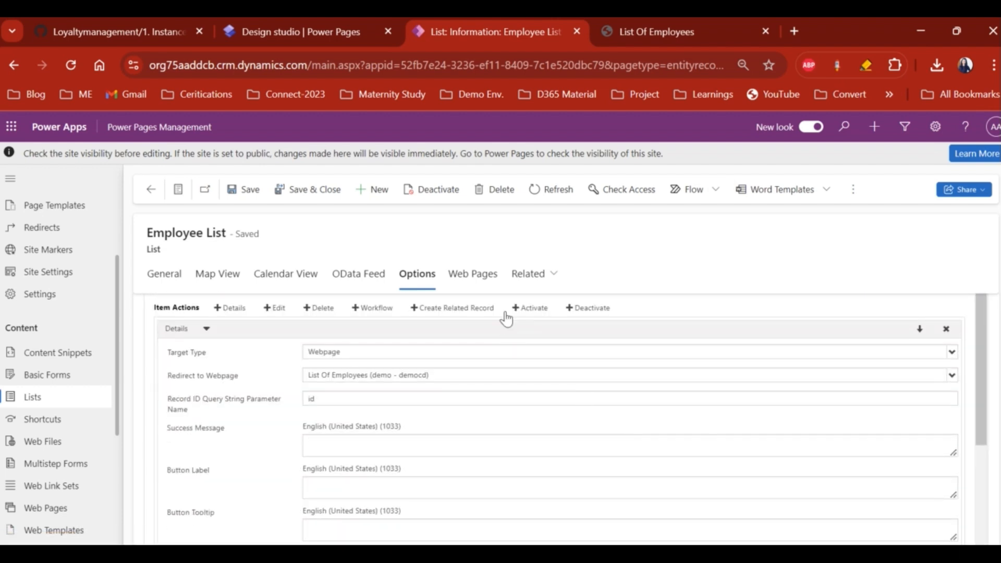
pyautogui.click(531, 309)
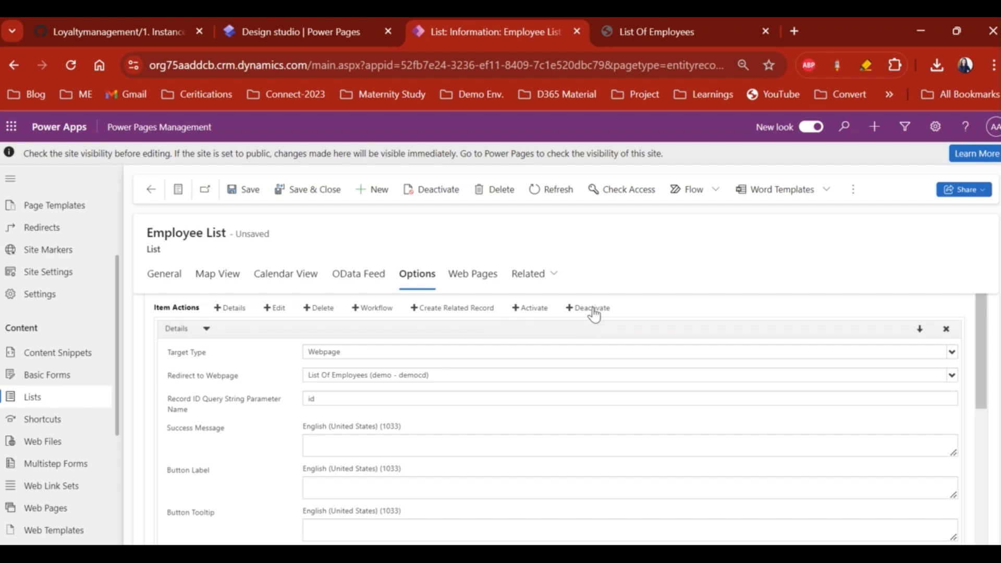
pyautogui.scroll(-4, 594, 416)
pyautogui.scroll(-6, 593, 416)
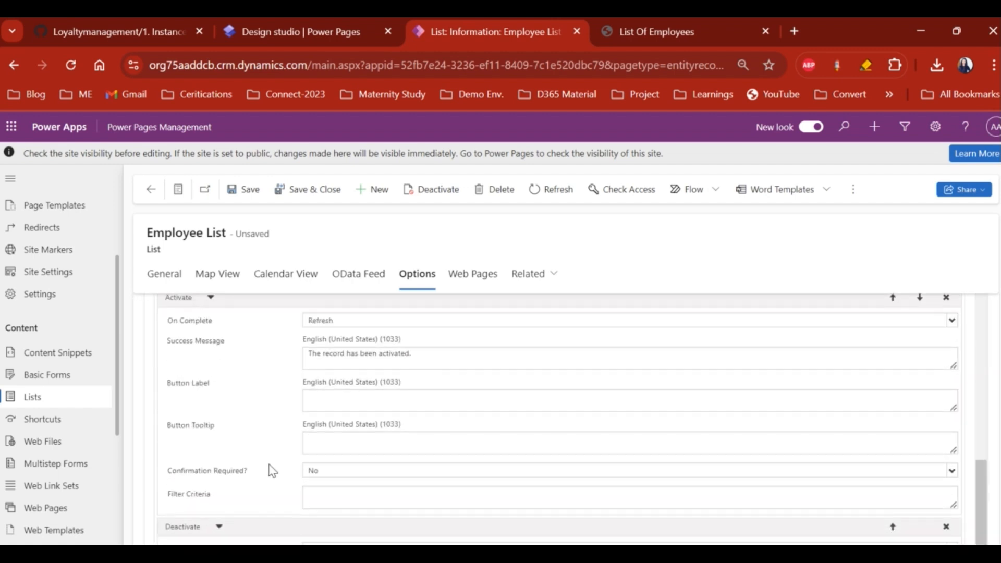
pyautogui.scroll(-2, 271, 469)
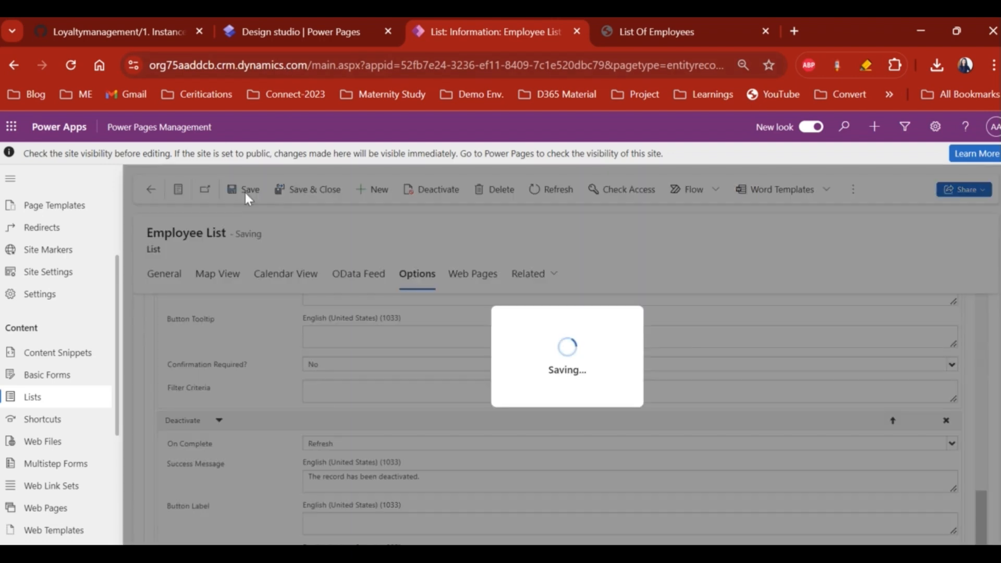
pyautogui.click(245, 193)
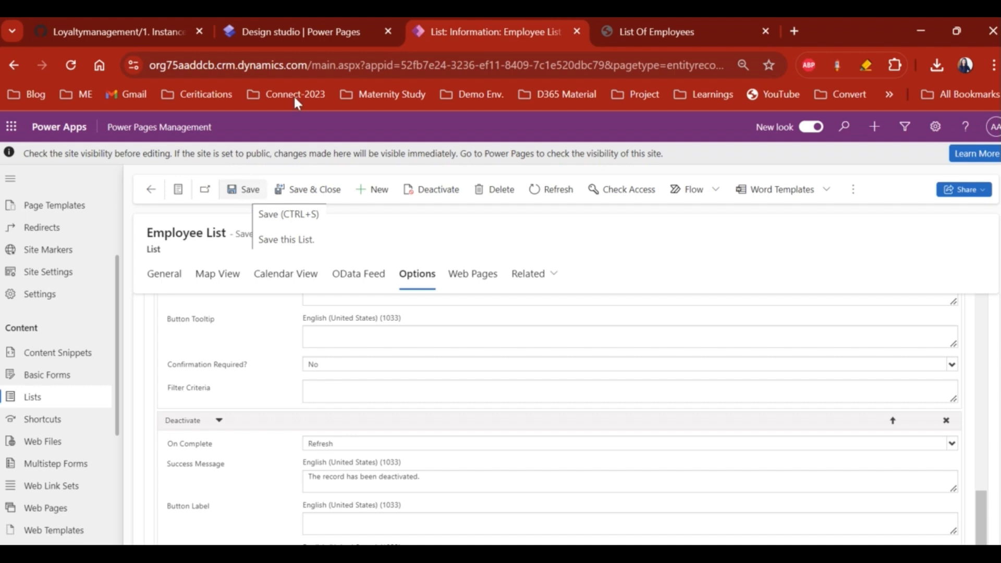
pyautogui.click(311, 31)
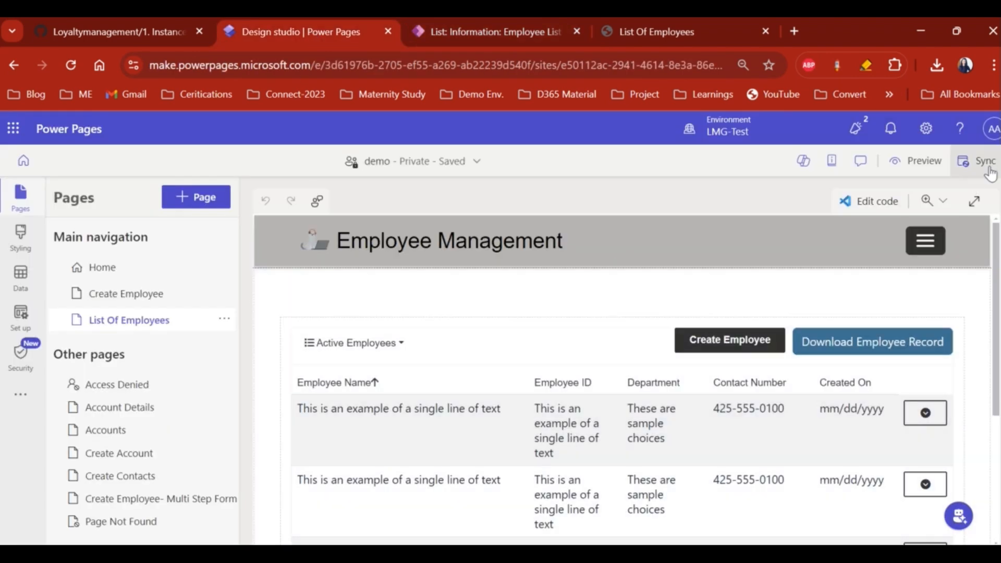
# - Sync the design studio with the saved configuration and return to the live List Of Employees page
pyautogui.click(980, 166)
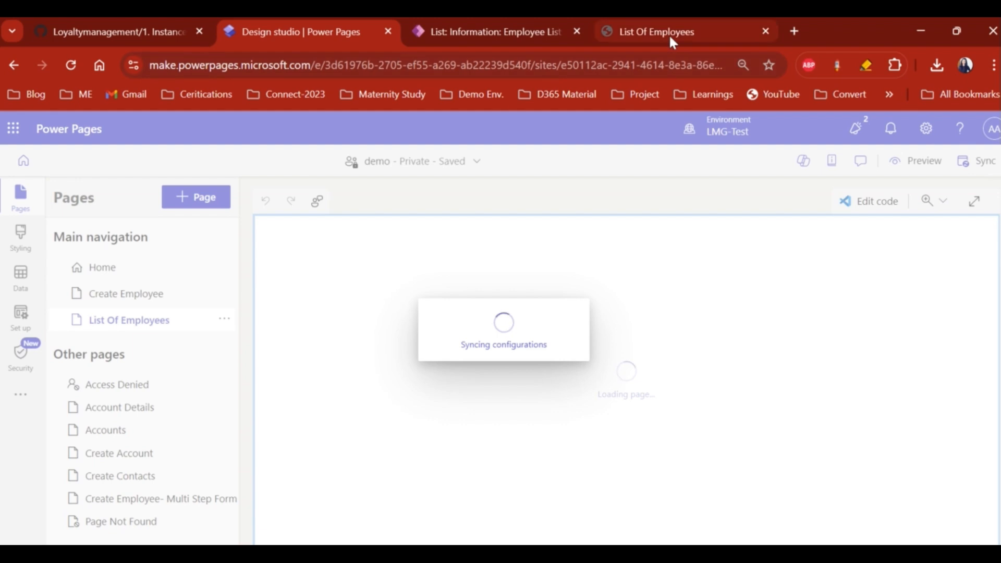
pyautogui.moveTo(669, 37)
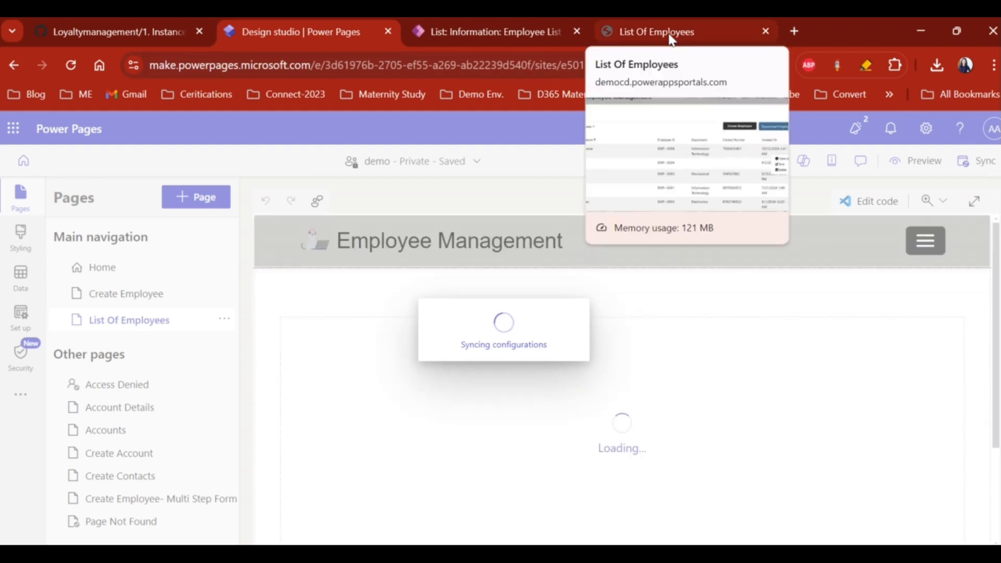
pyautogui.click(672, 35)
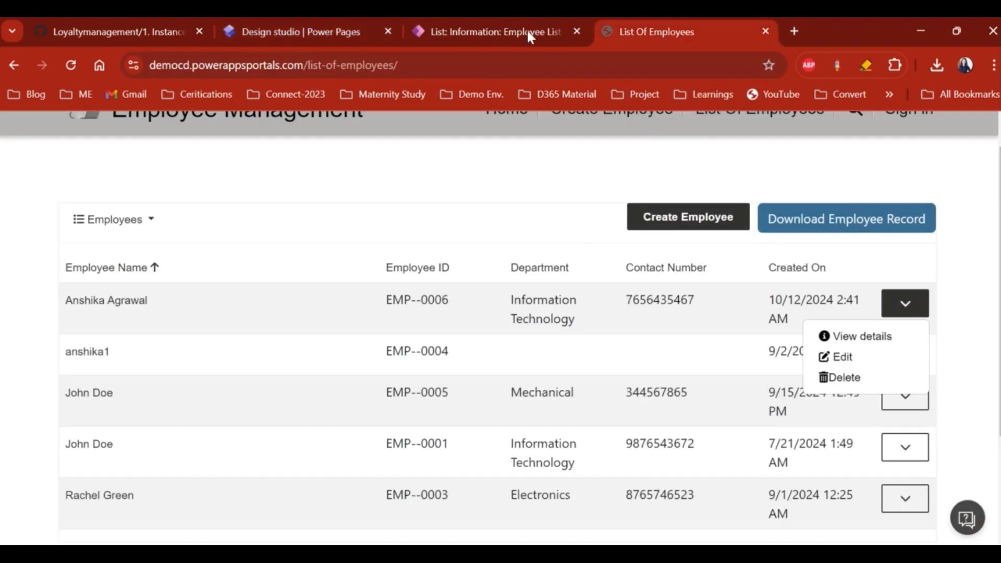
# - Reload the live list and confirm the first employee's actions now include Deactivate
pyautogui.click(72, 66)
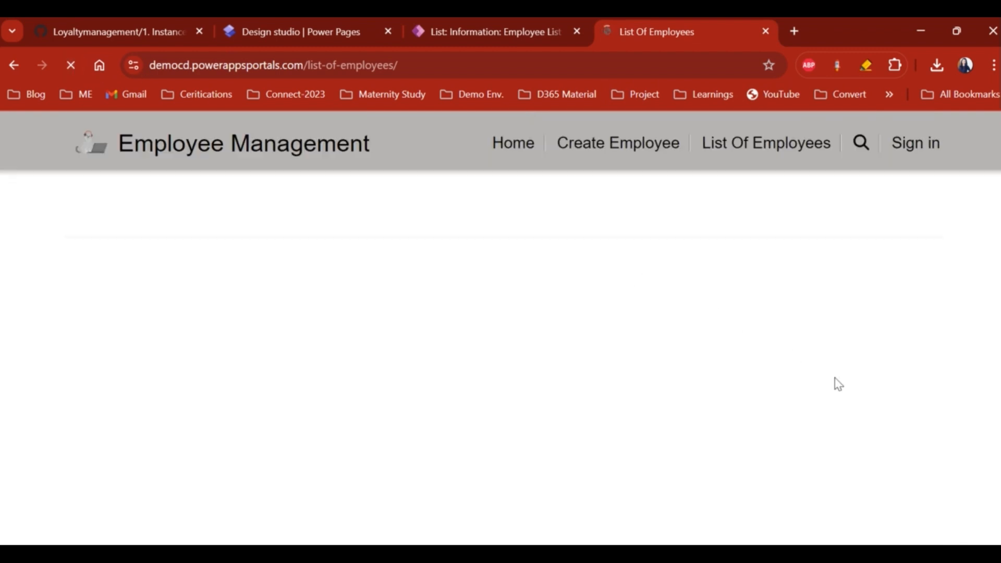
pyautogui.click(903, 304)
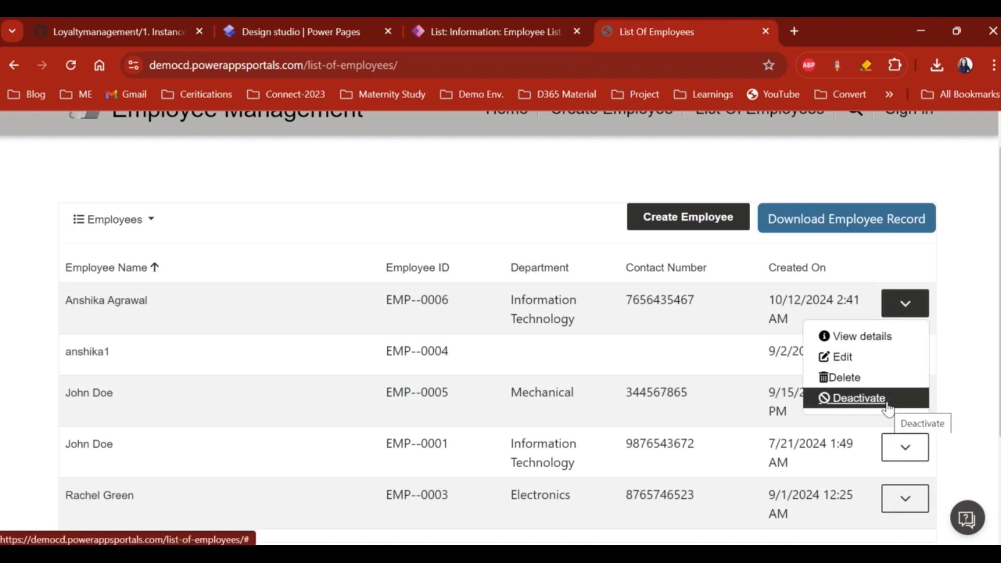
pyautogui.click(950, 349)
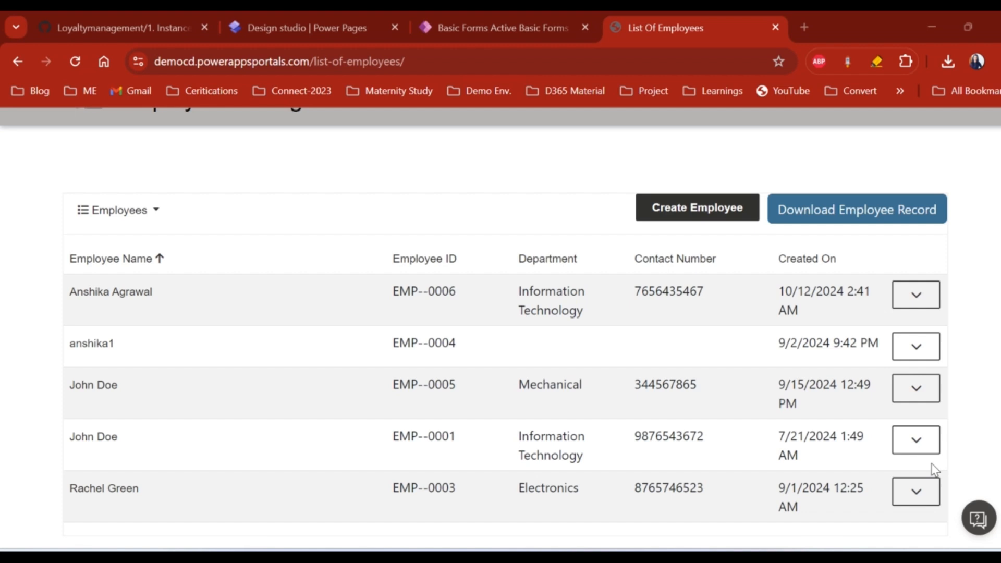
pyautogui.click(910, 296)
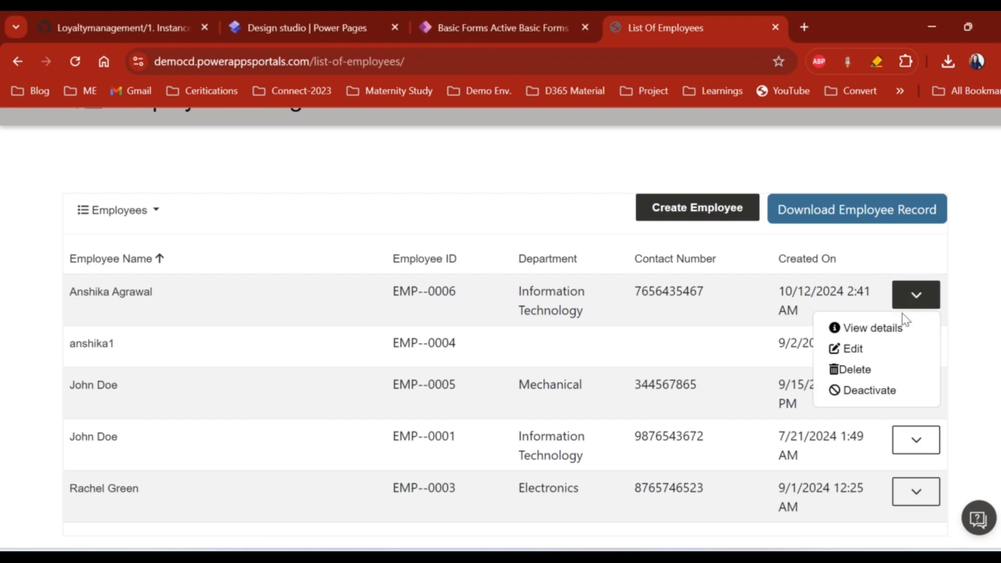
# - Deactivate the first employee and switch to the Employees - Inactive view
pyautogui.click(880, 394)
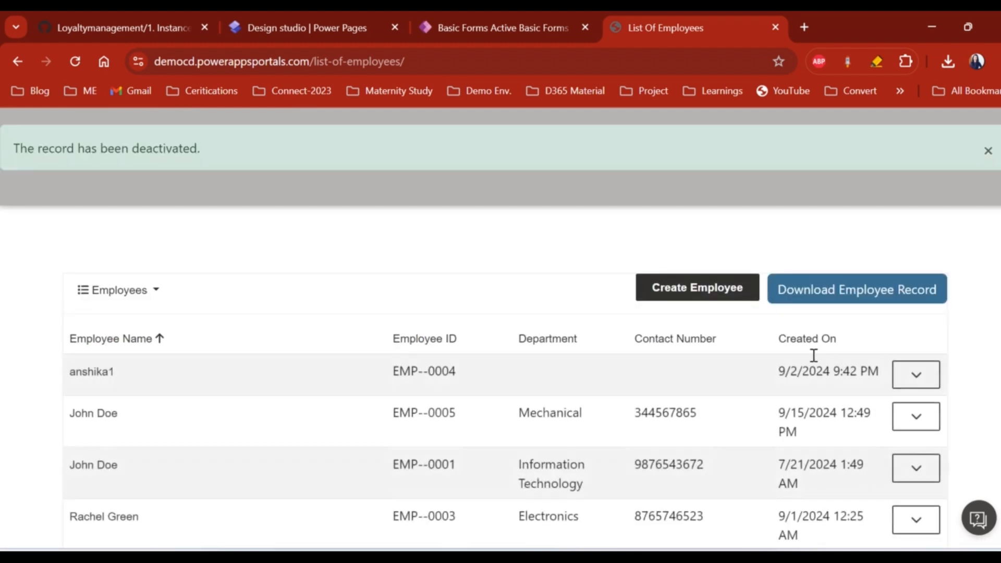
pyautogui.click(987, 152)
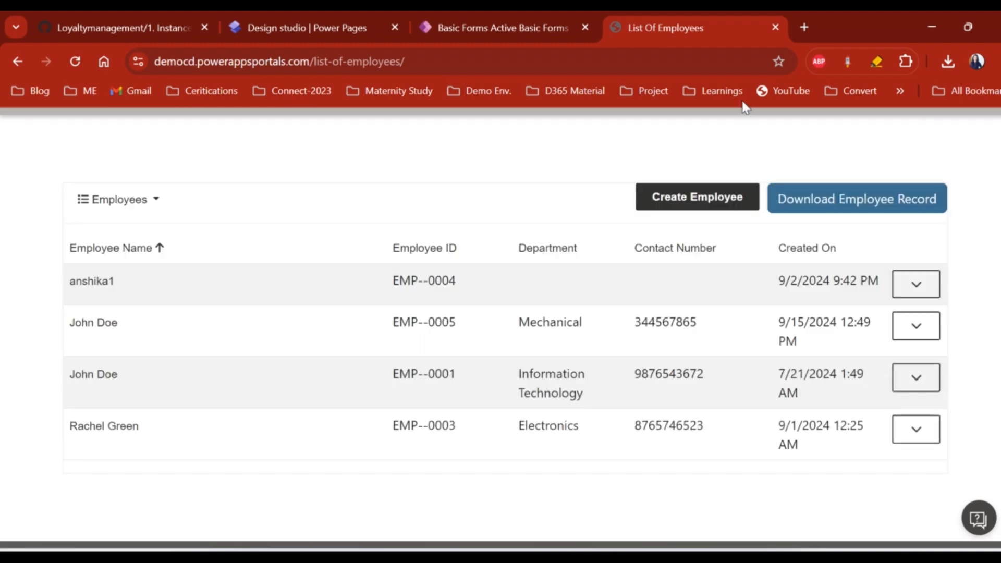
pyautogui.click(147, 208)
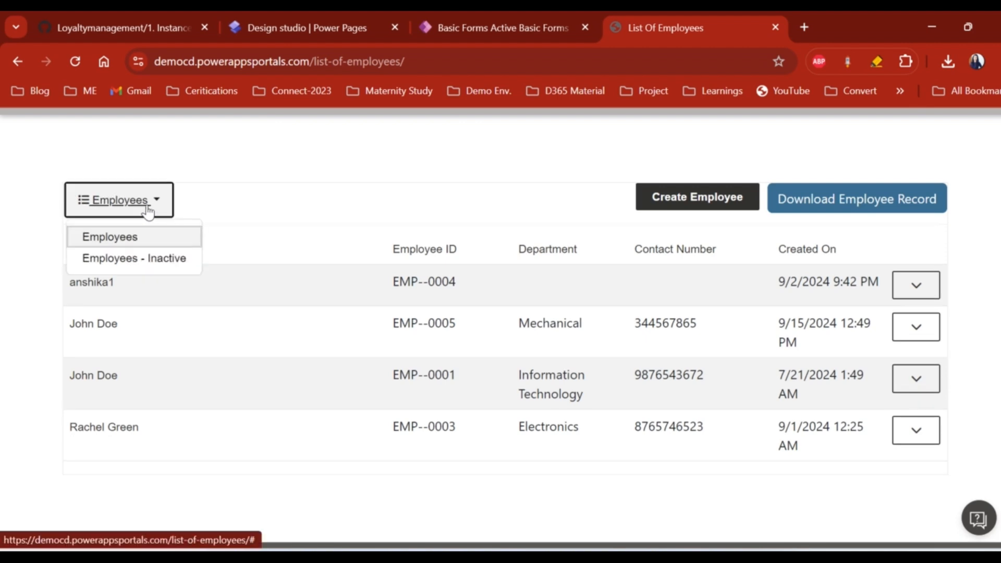
pyautogui.click(156, 258)
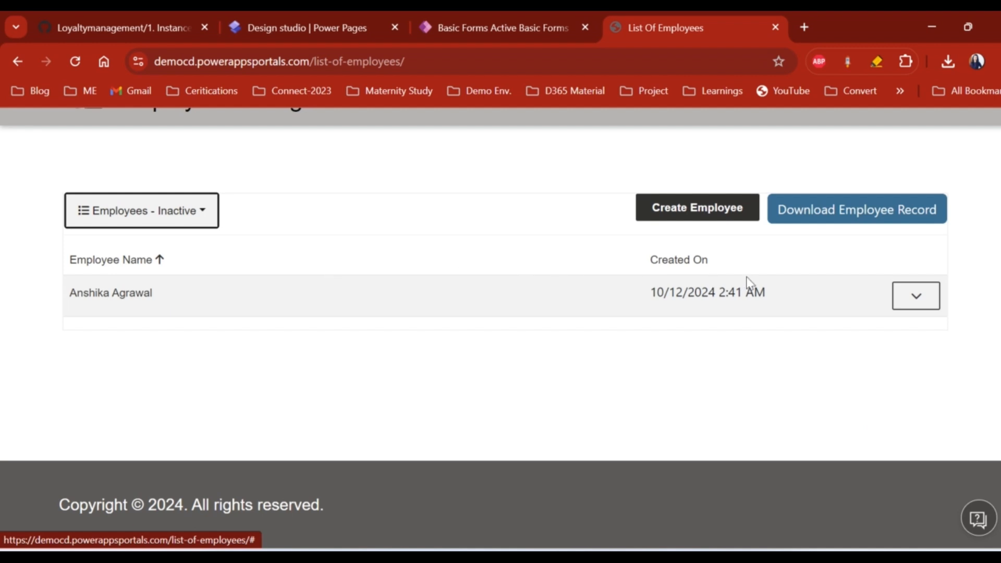
# - Activate the inactive employee record, leaving the Inactive view empty
pyautogui.click(913, 297)
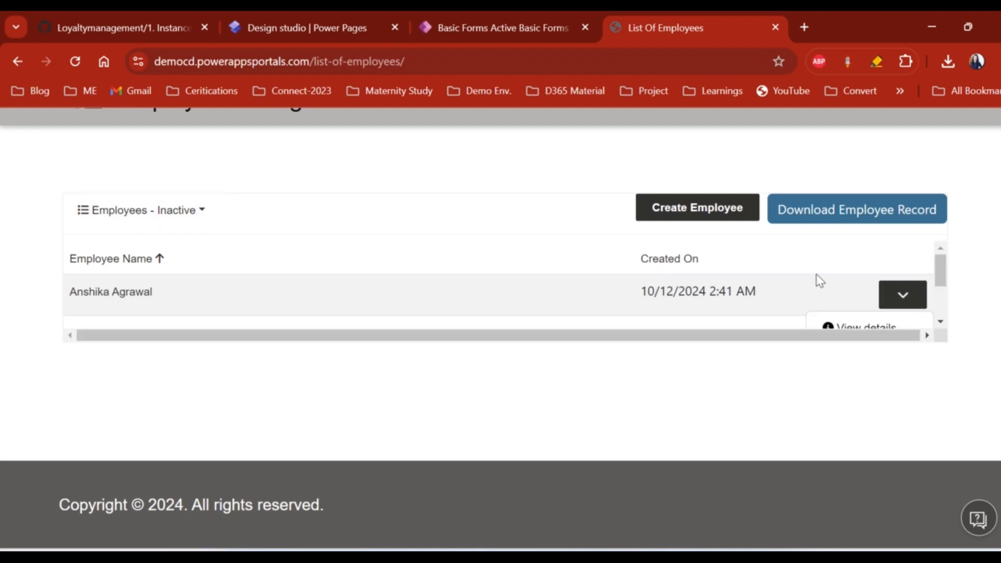
pyautogui.scroll(-1, 816, 279)
pyautogui.scroll(-1, 817, 280)
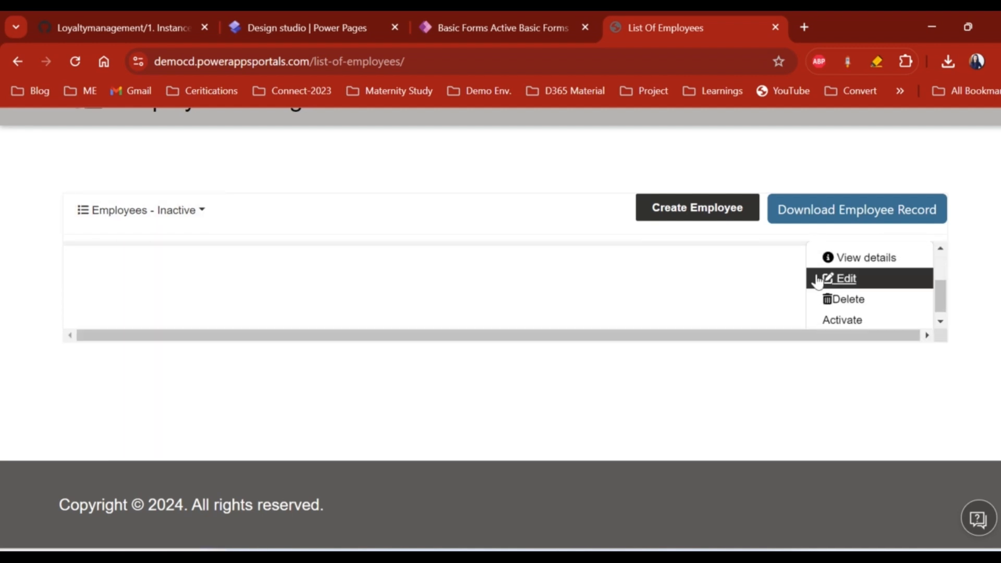
pyautogui.click(845, 312)
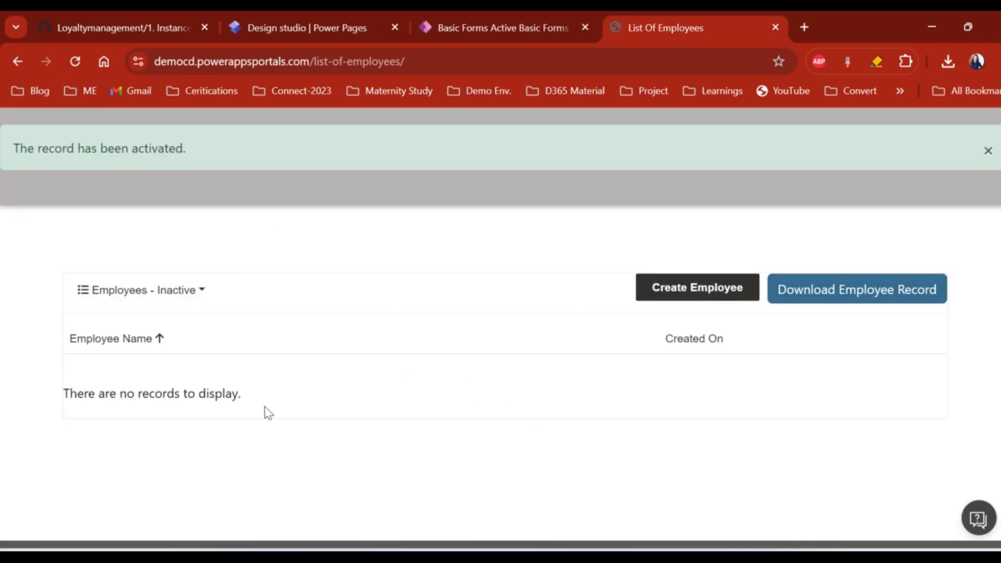
pyautogui.click(143, 288)
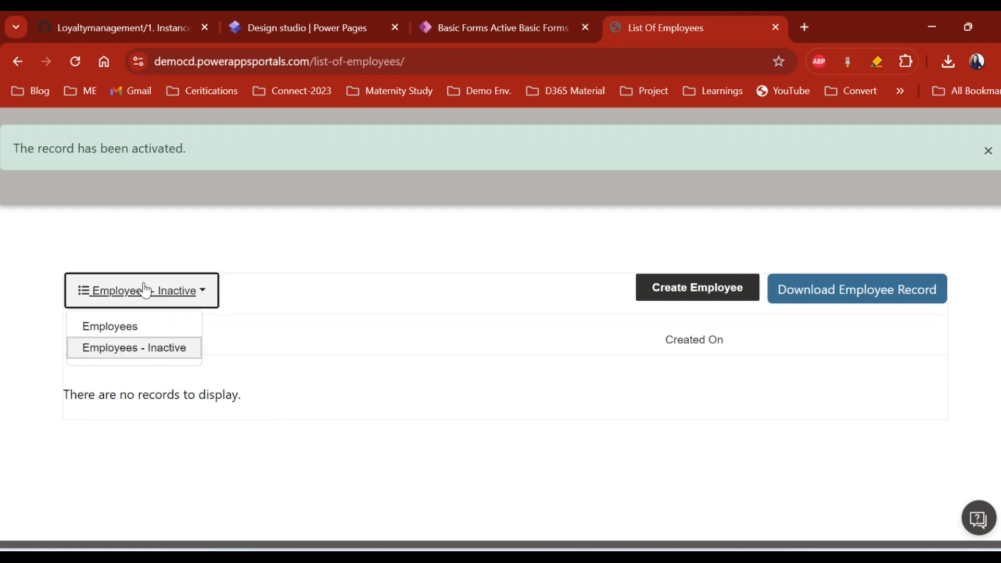
# - Return to the Employees view and open the first employee's edit form, which loads blank
pyautogui.click(152, 329)
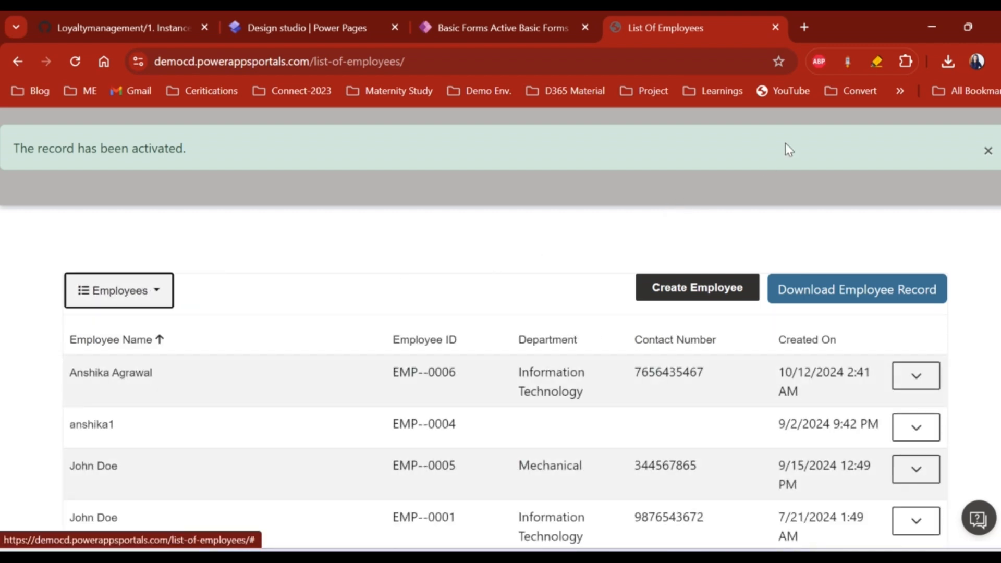
pyautogui.scroll(-1, 887, 230)
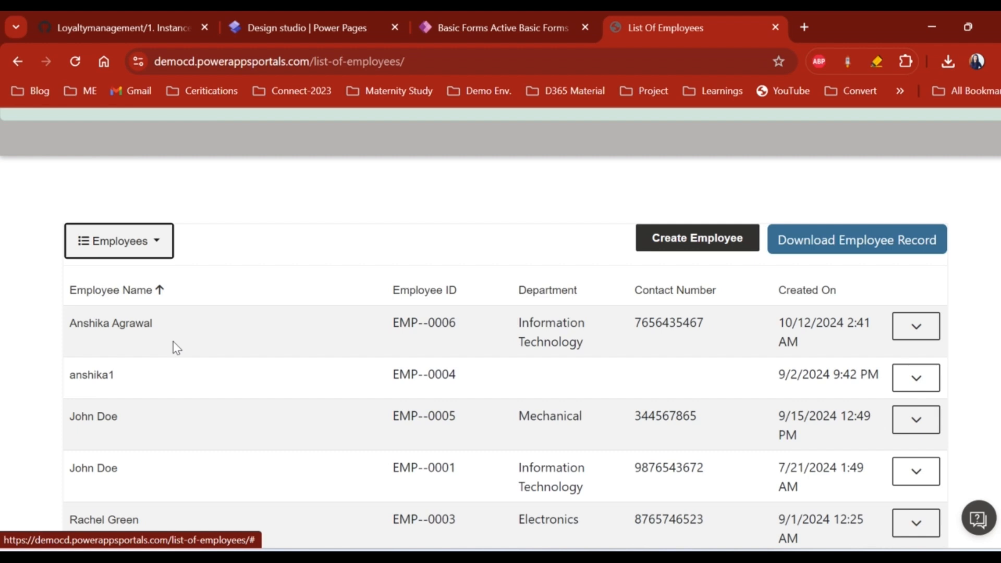
pyautogui.click(923, 330)
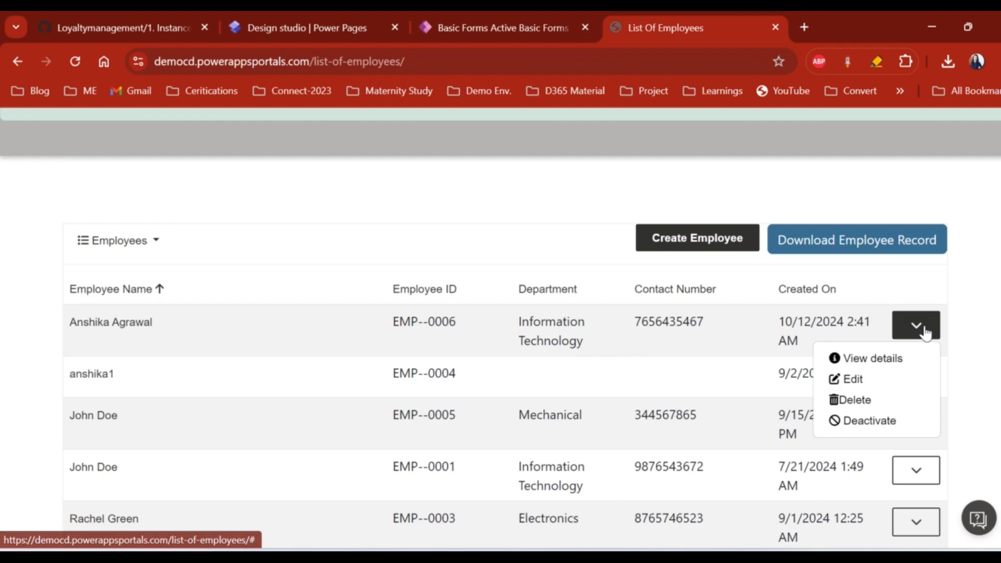
pyautogui.click(853, 380)
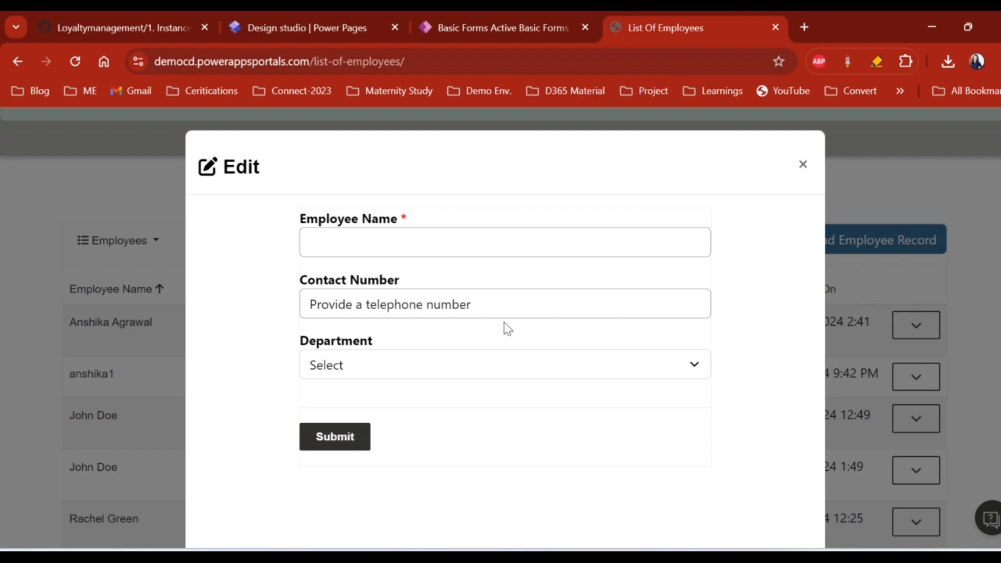
pyautogui.click(480, 29)
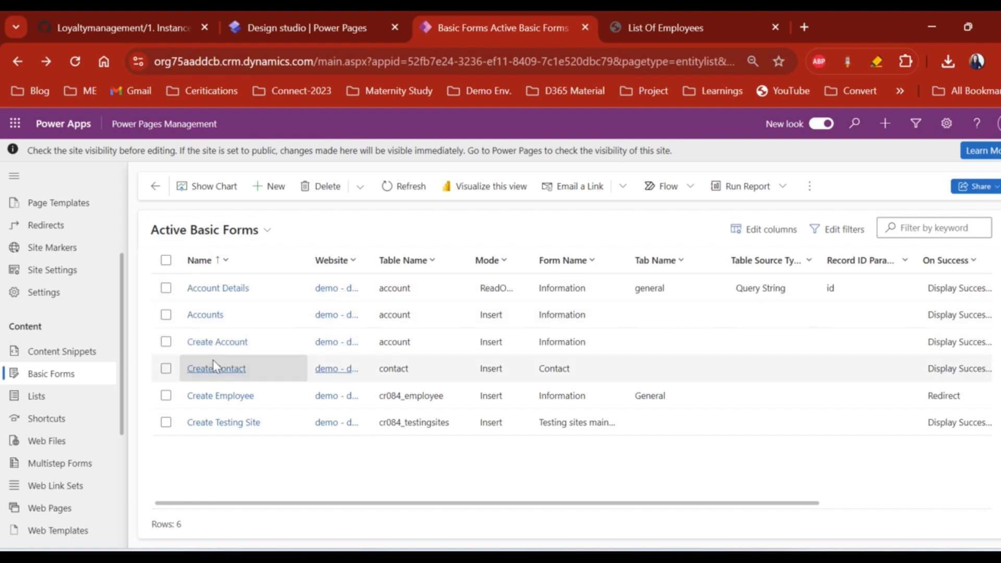
# - Open the Create Employee basic form and switch its Mode to Edit
pyautogui.click(208, 395)
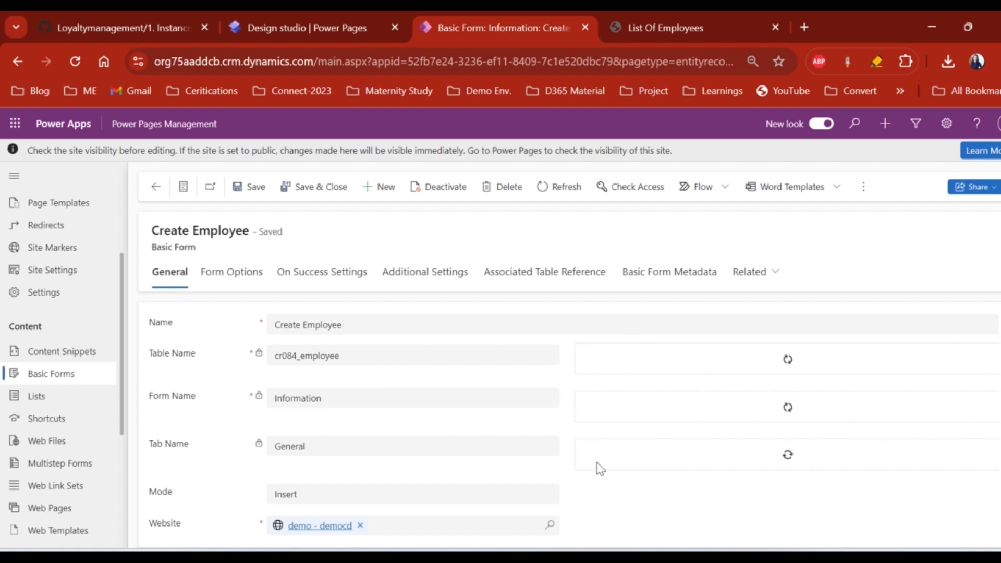
pyautogui.scroll(-1, 594, 490)
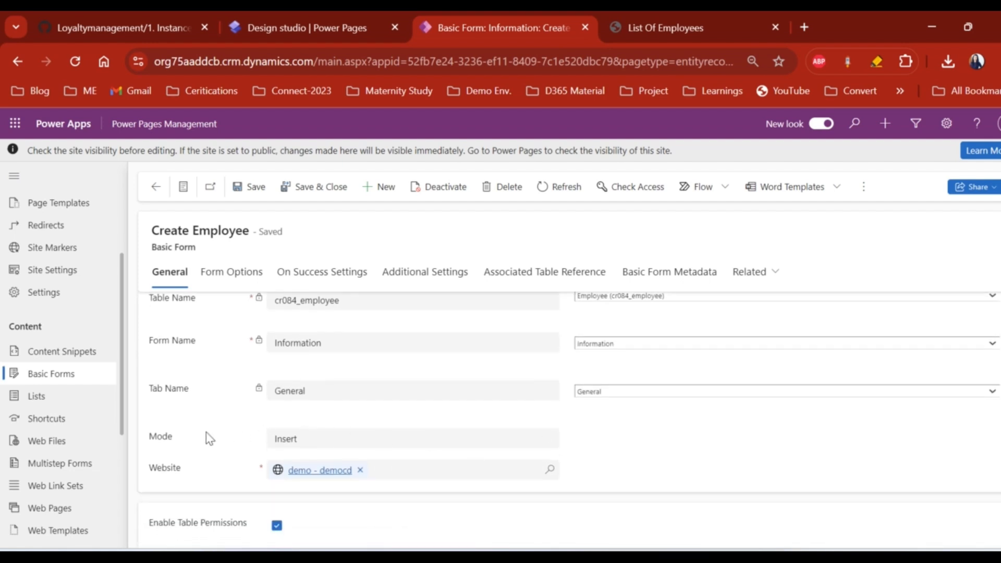
pyautogui.click(294, 444)
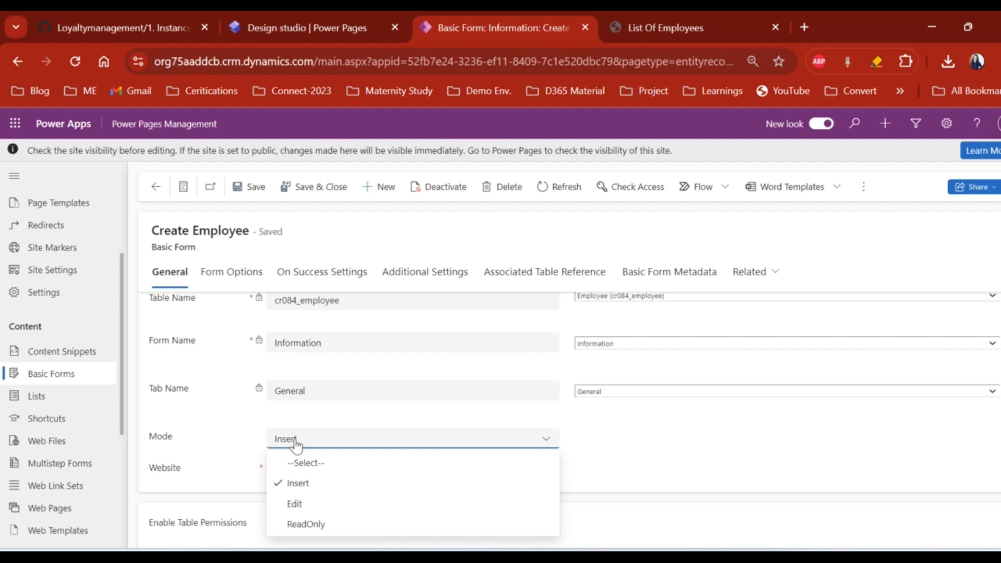
pyautogui.click(313, 504)
pyautogui.scroll(-1, 469, 449)
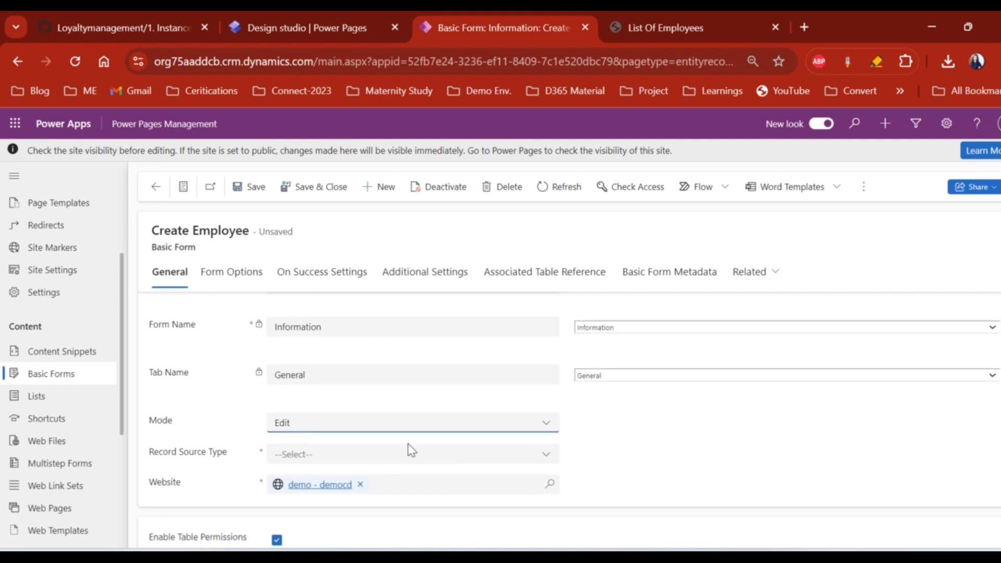
pyautogui.click(547, 456)
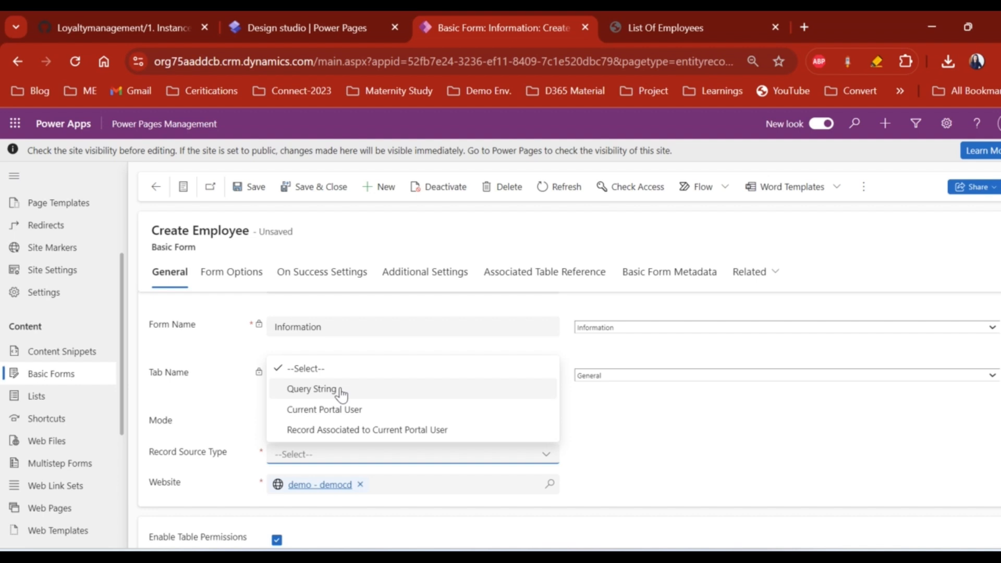
pyautogui.click(607, 438)
# - Try Mode ReadOnly, then set it back to Insert and go to the site's Lists
pyautogui.click(490, 430)
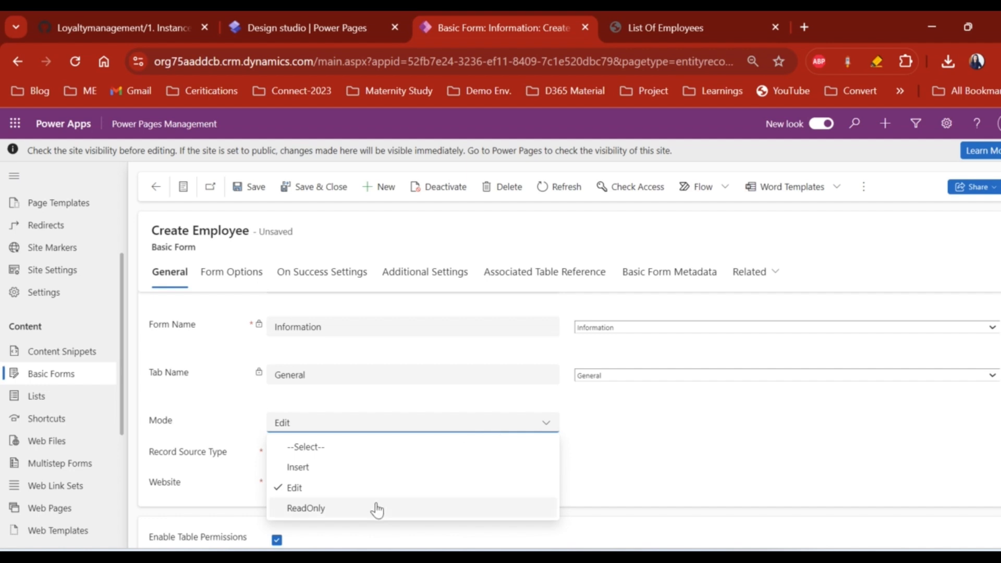
pyautogui.click(360, 507)
pyautogui.click(531, 461)
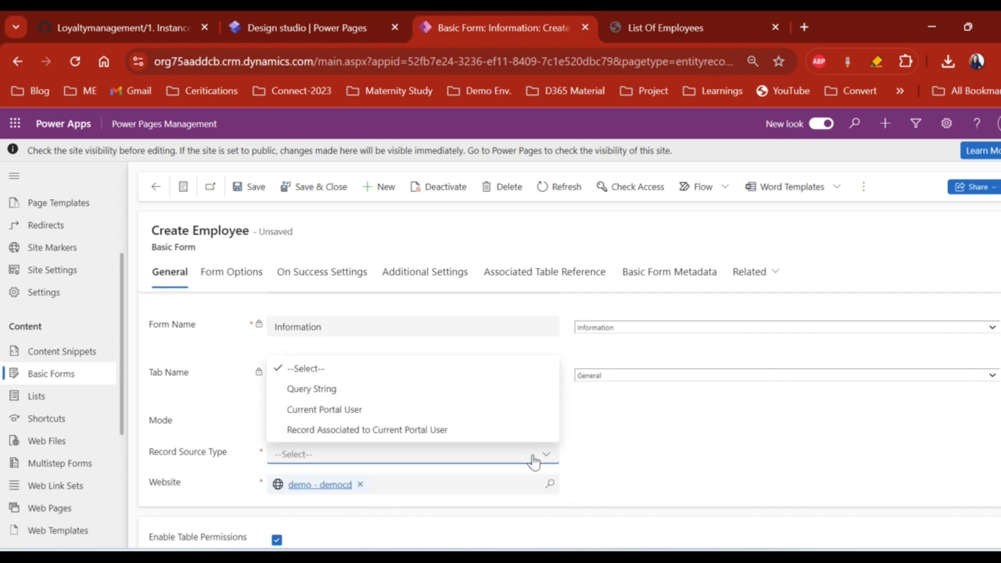
pyautogui.click(644, 465)
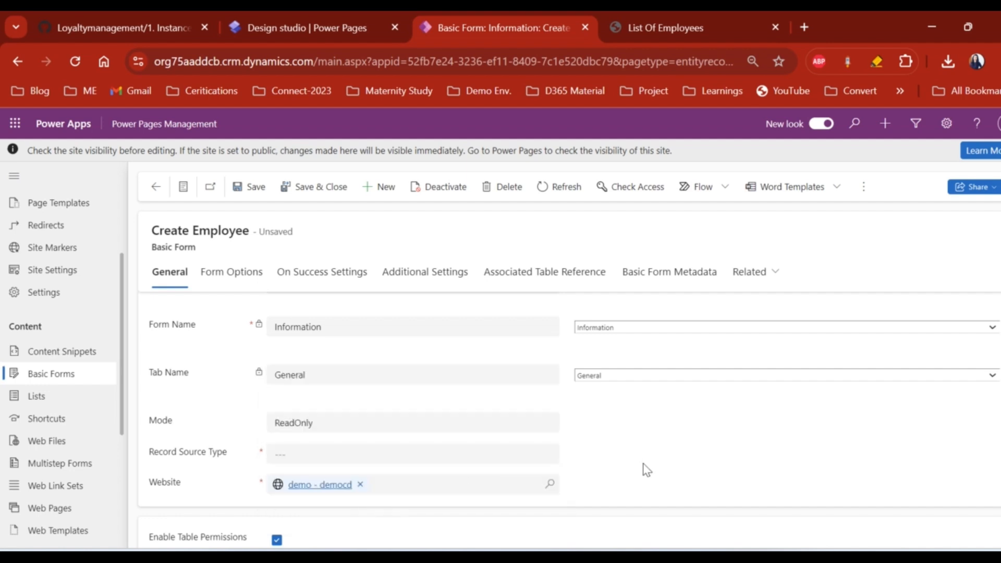
pyautogui.click(518, 432)
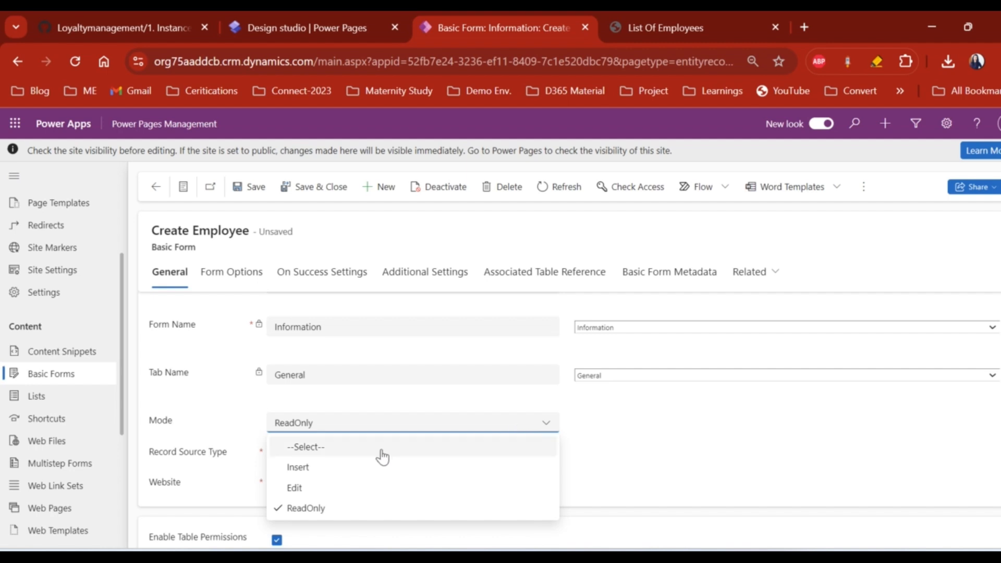
pyautogui.click(358, 467)
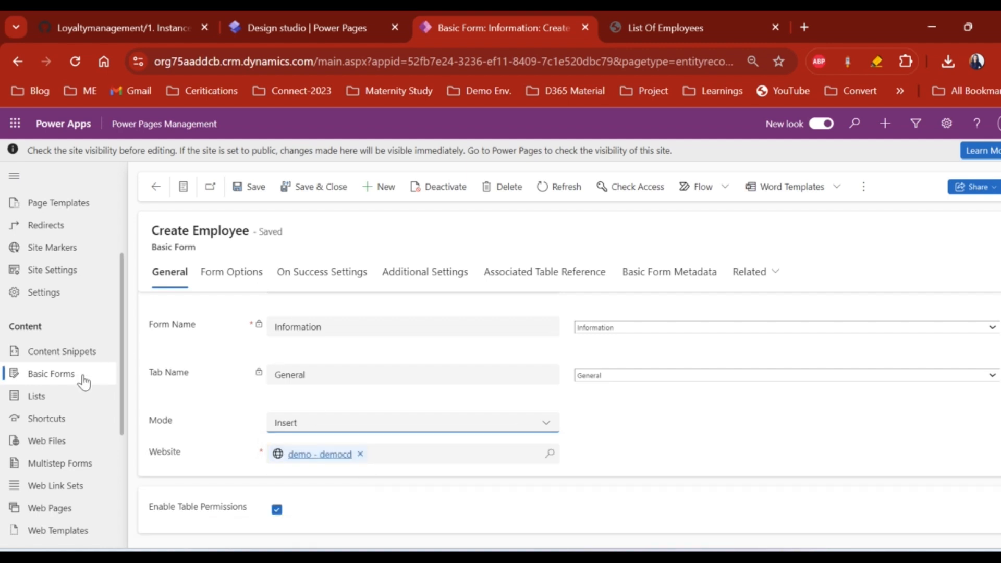
pyautogui.click(35, 397)
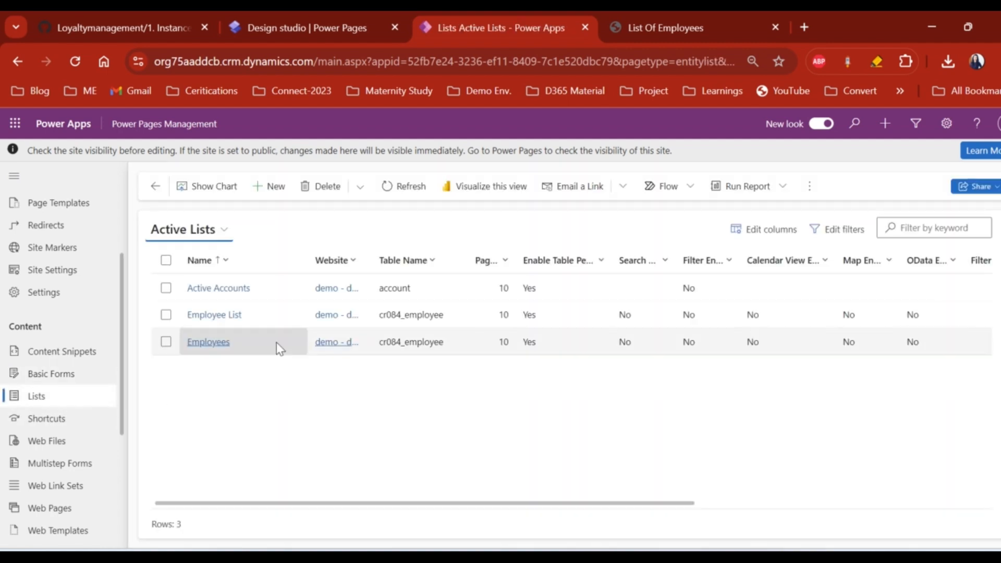
# - Check the Employee List Details action's Record ID query string parameter, then return to the portal
pyautogui.click(234, 315)
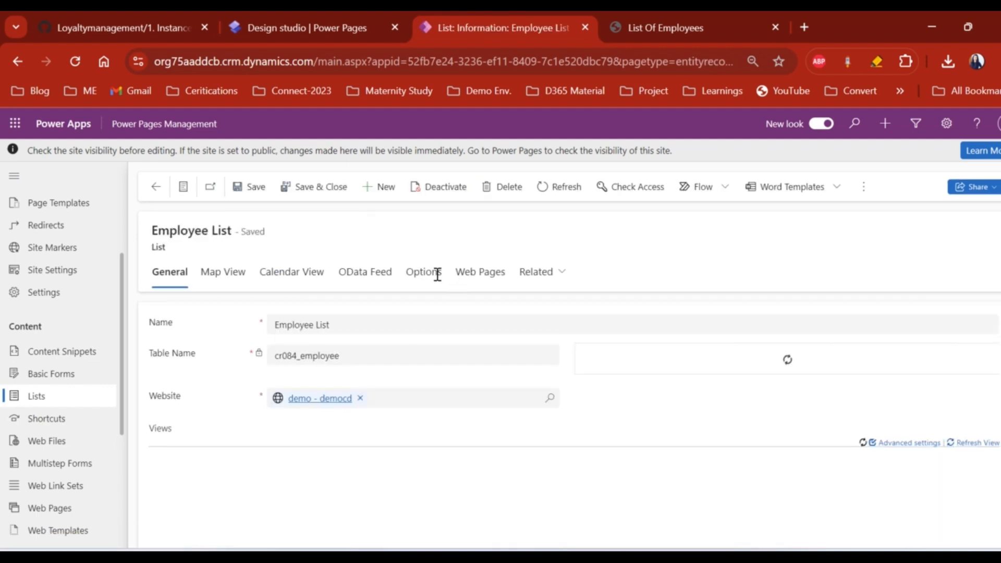
pyautogui.click(419, 273)
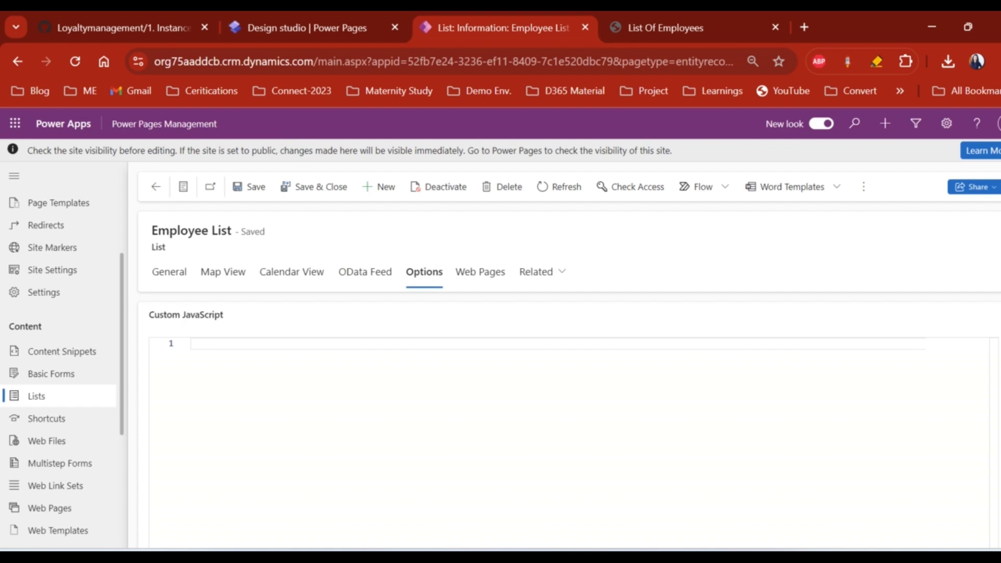
pyautogui.scroll(-10, 983, 463)
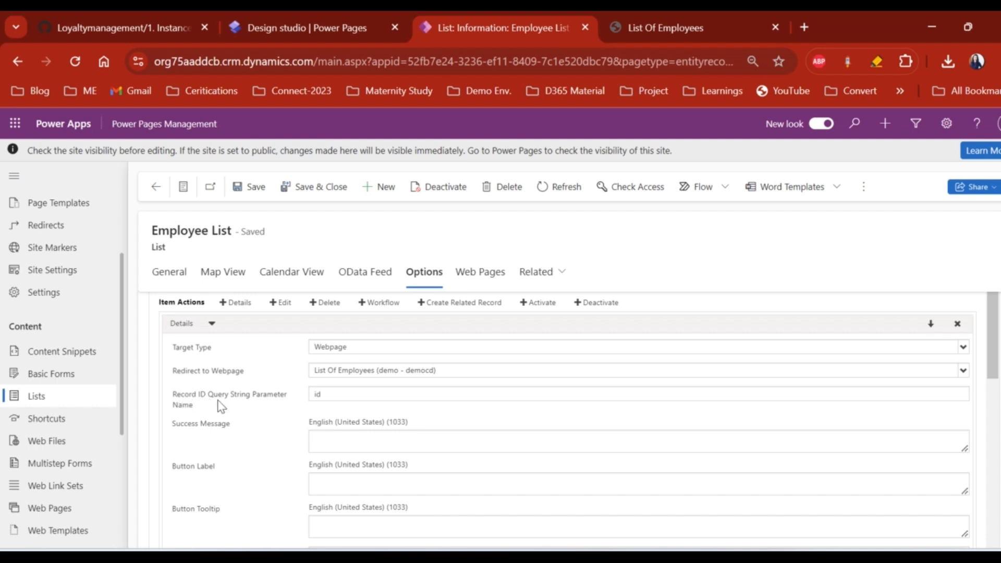
pyautogui.click(342, 395)
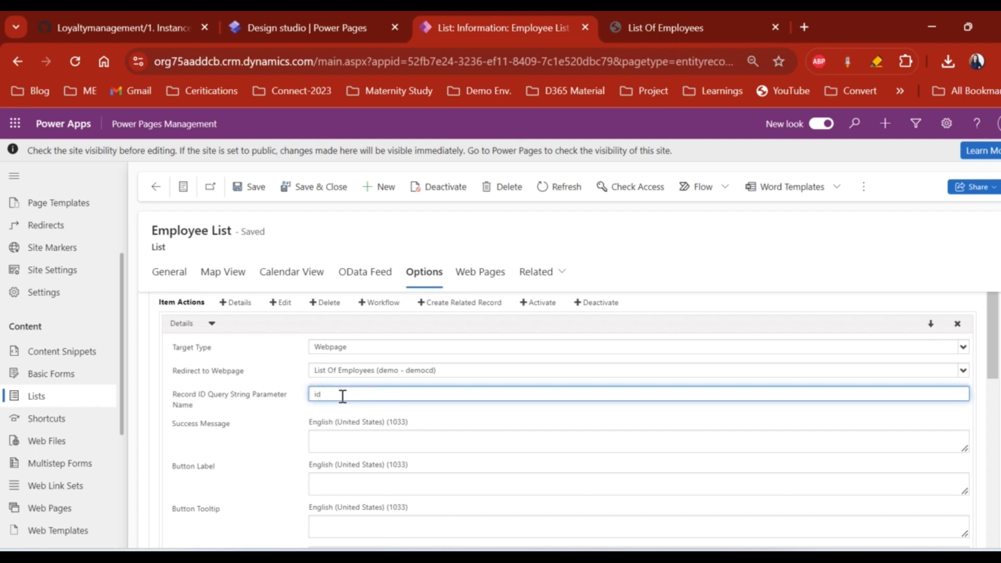
pyautogui.click(672, 30)
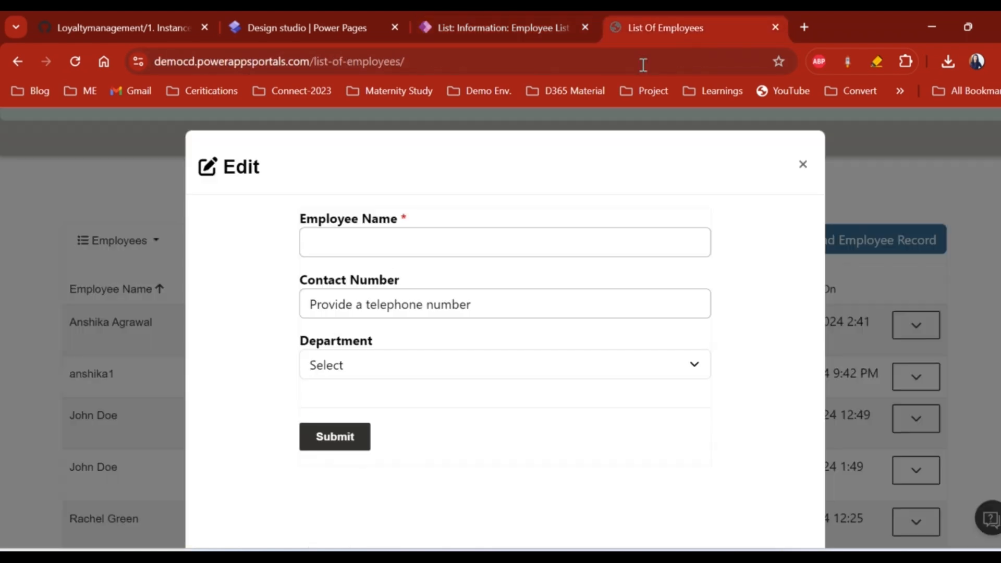
# - Close the empty Edit form and view the first employee's details from its actions menu
pyautogui.click(802, 166)
pyautogui.click(912, 325)
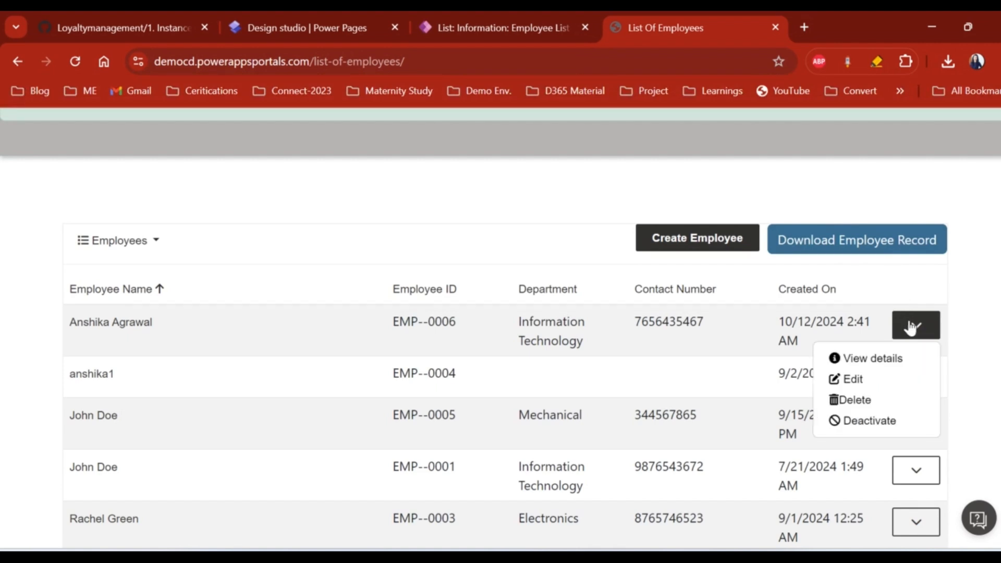
pyautogui.click(860, 362)
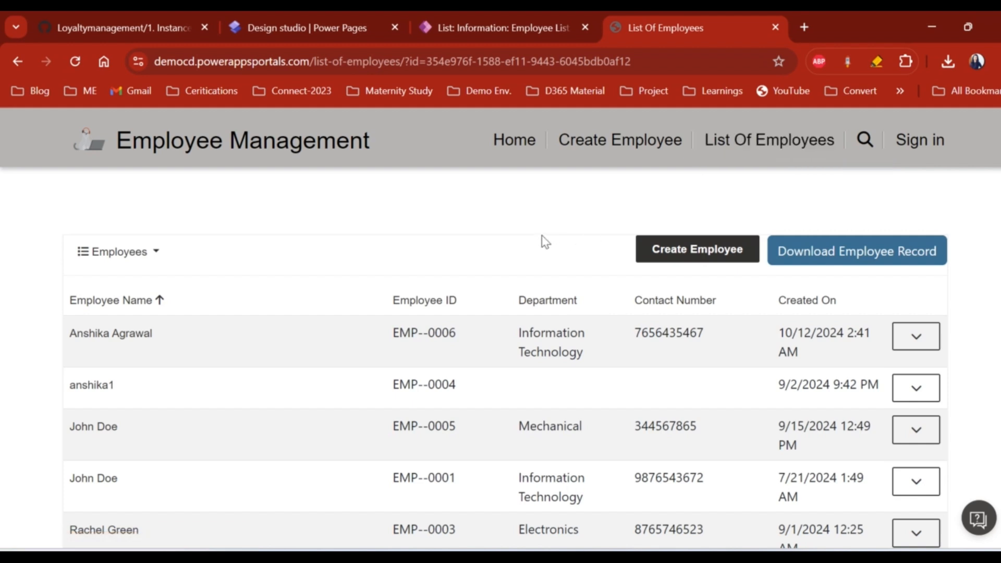
pyautogui.scroll(-2, 542, 237)
pyautogui.scroll(2, 542, 235)
pyautogui.click(474, 27)
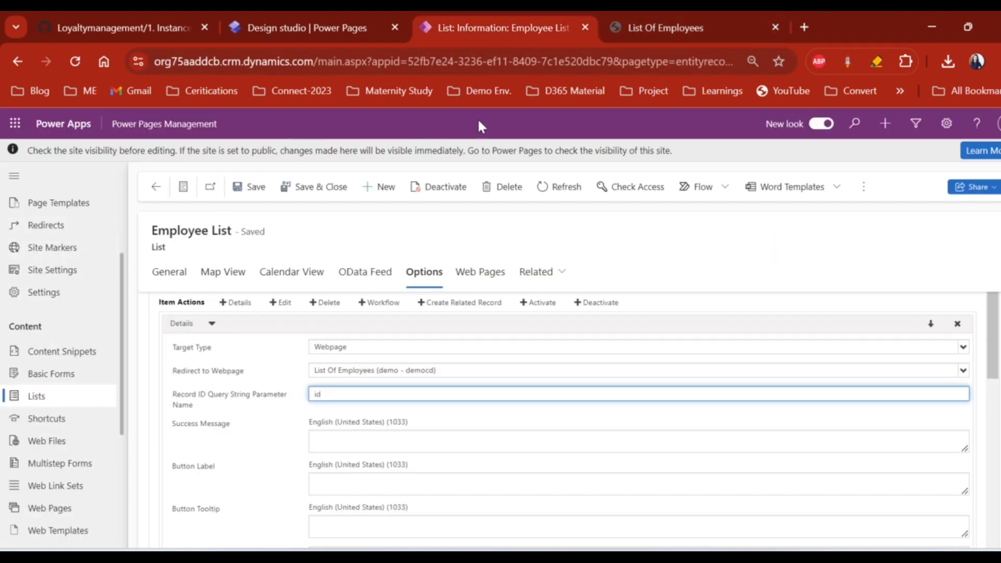
pyautogui.click(653, 18)
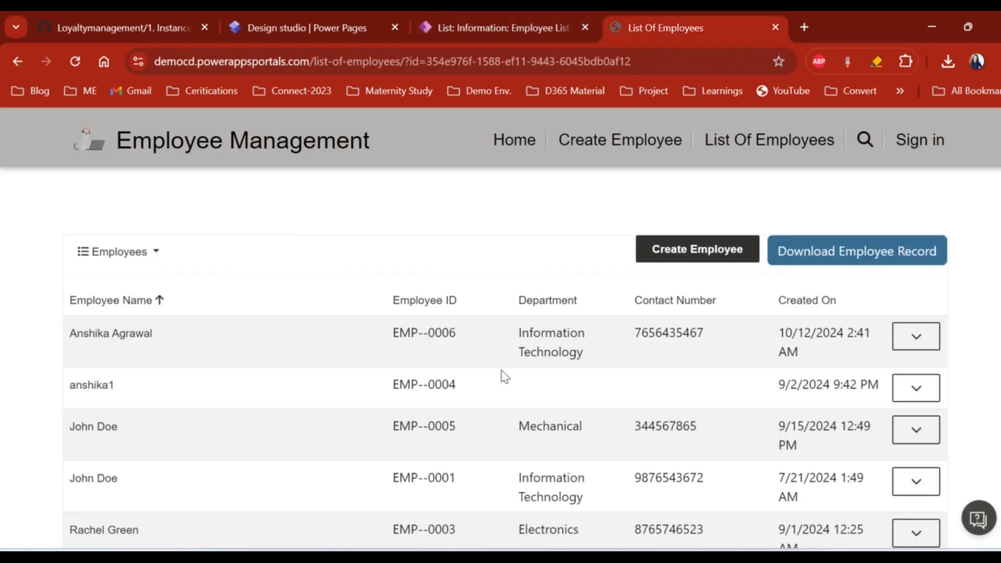